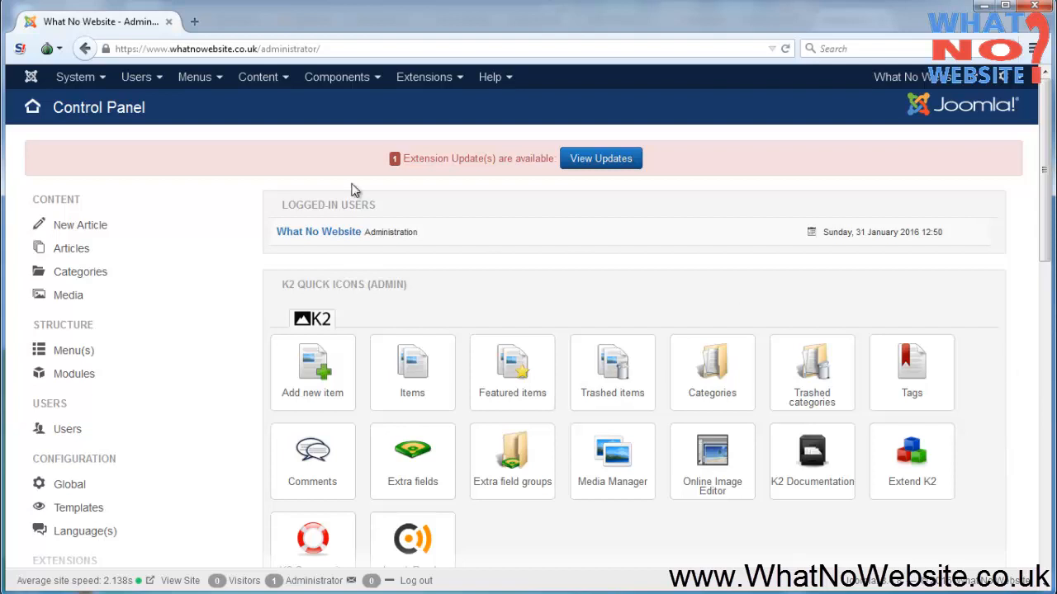
{"action": "left_click", "coordinate": [369, 47]}
{"action": "double_click", "coordinate": [369, 47]}
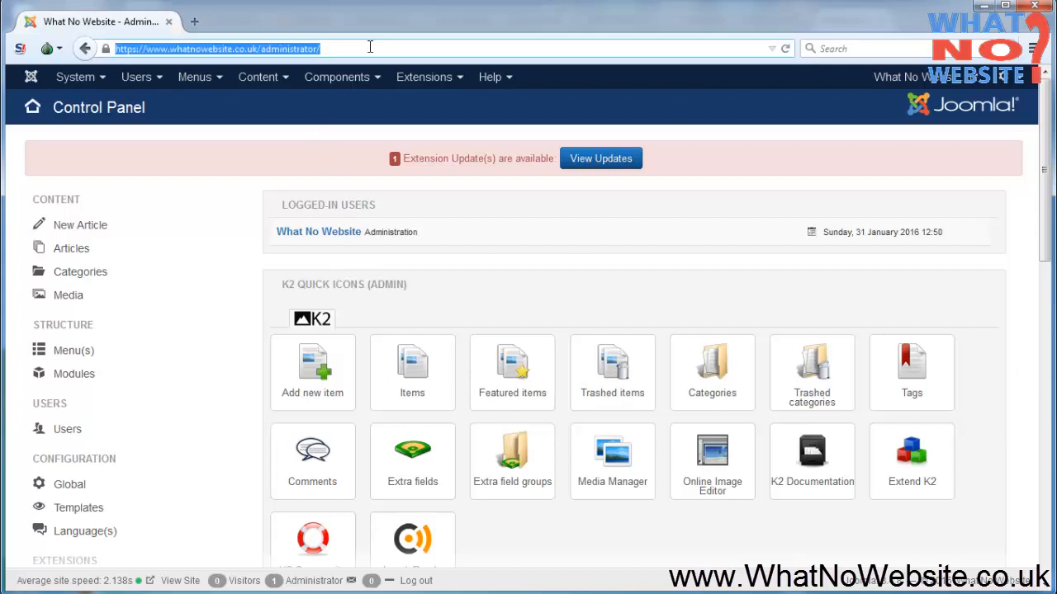
{"action": "left_click", "coordinate": [369, 138]}
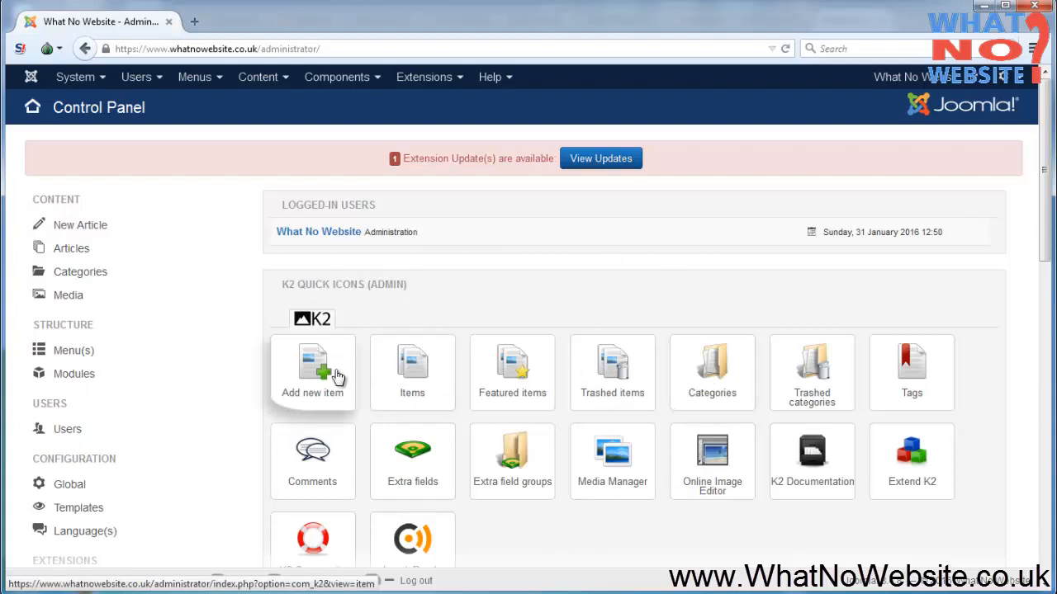
{"action": "left_click_drag", "start_coordinate": [314, 284], "coordinate": [343, 285]}
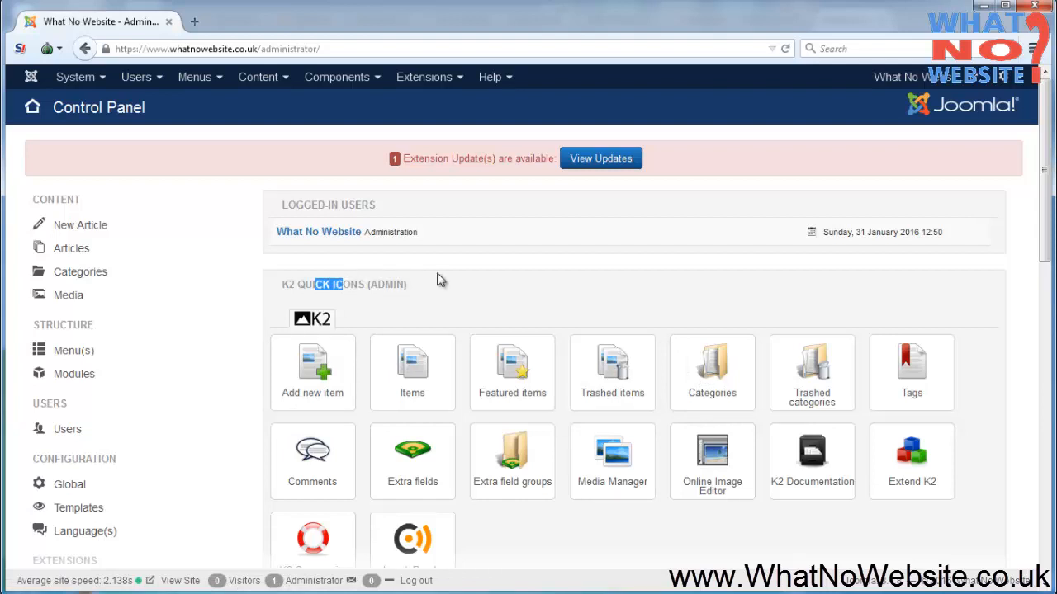
- Open the K2 items list and open the "Do I Need SEO ?" item for editing
{"action": "left_click", "coordinate": [345, 78]}
{"action": "mouse_move", "coordinate": [347, 295]}
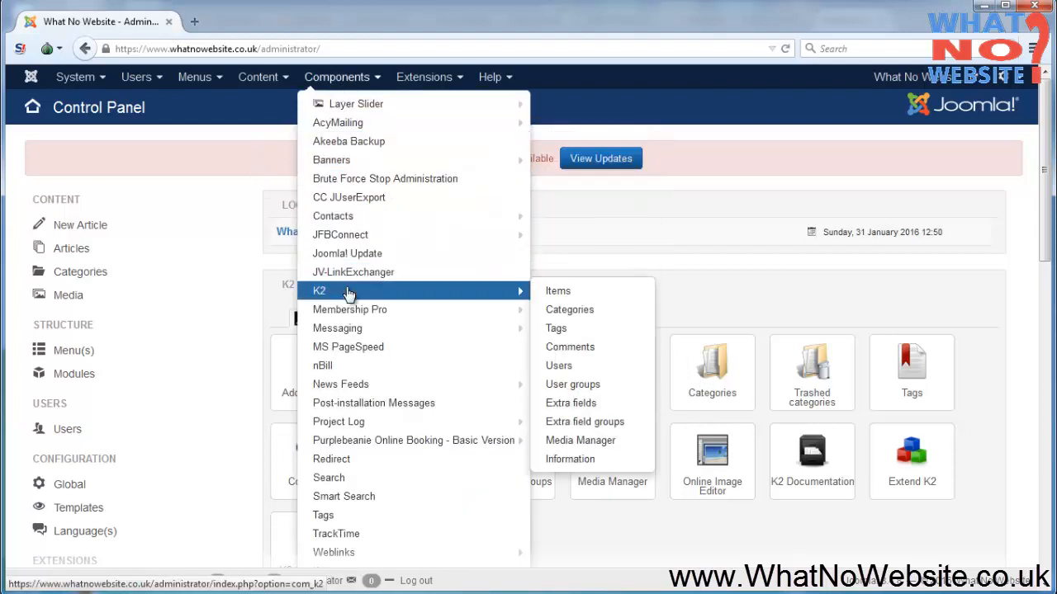
{"action": "left_click", "coordinate": [583, 295]}
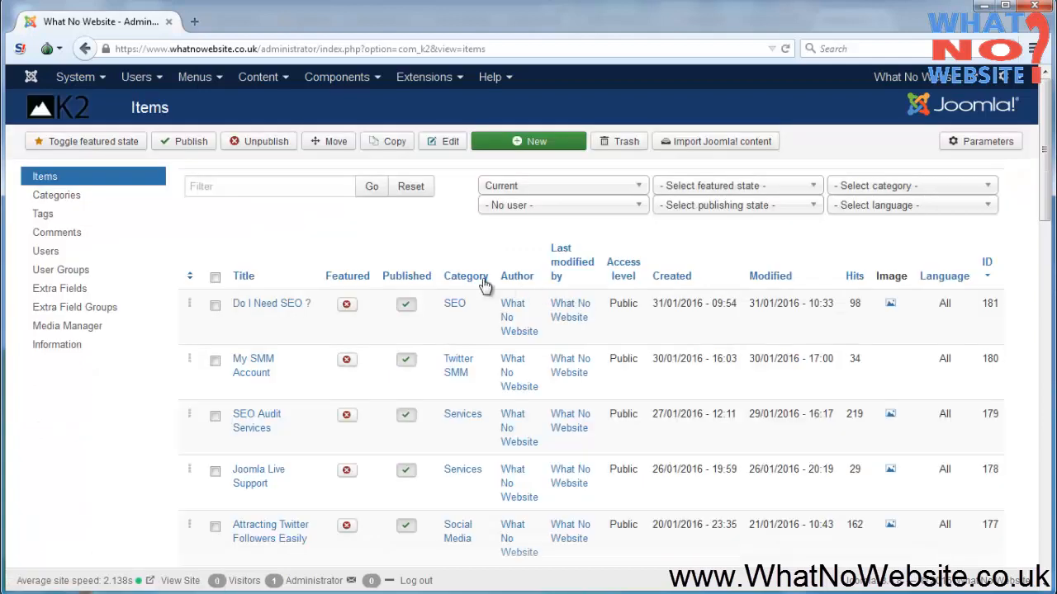
{"action": "left_click", "coordinate": [290, 308]}
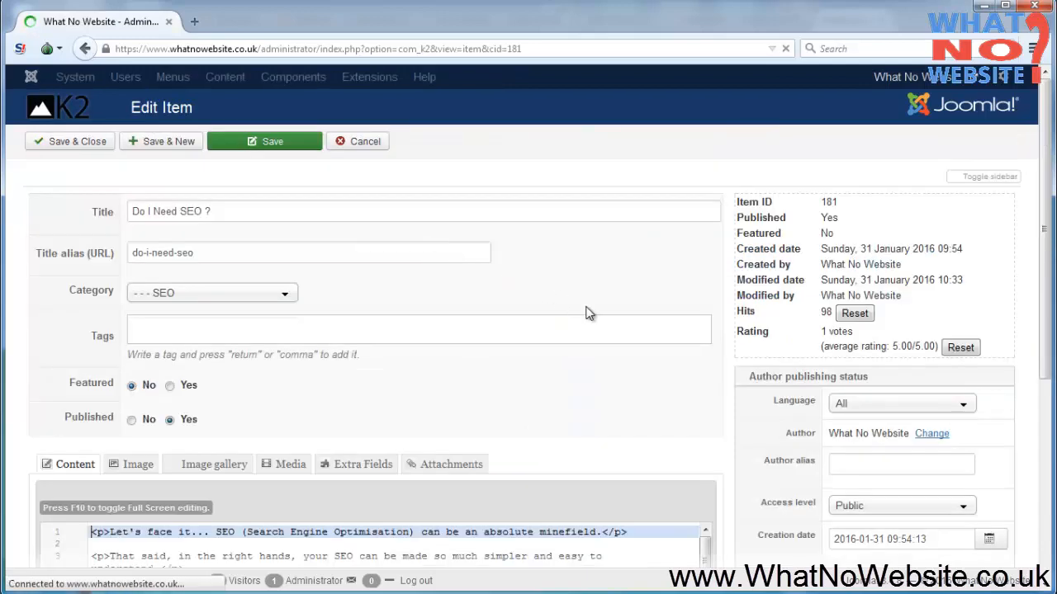
- Examine the item's HTML content, including its paragraph tags, h2 headings and links
{"action": "scroll", "coordinate": [729, 349], "scroll_direction": "down", "scroll_amount": 6}
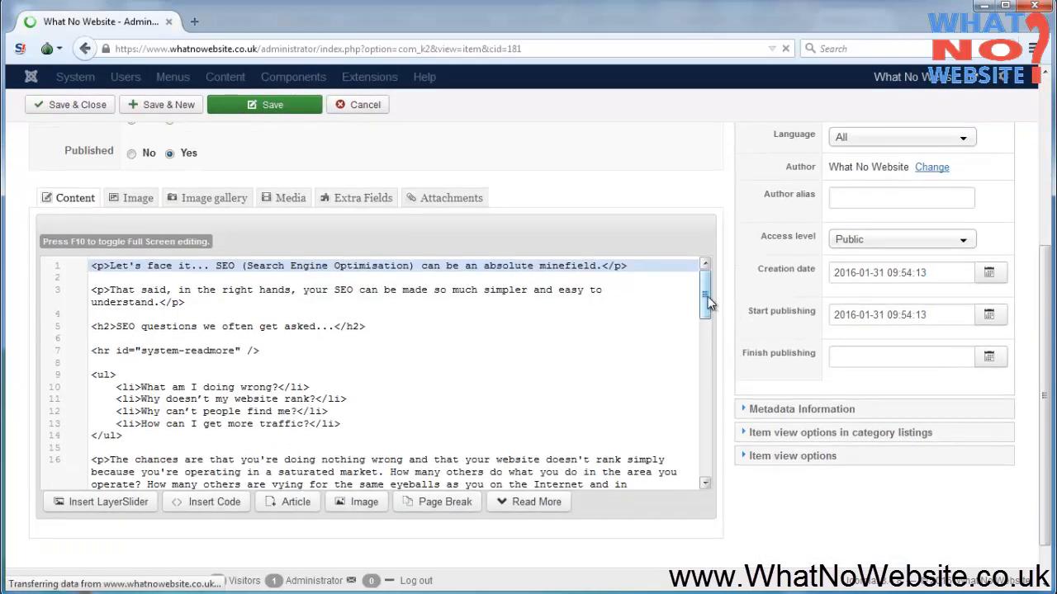
{"action": "left_click_drag", "start_coordinate": [707, 296], "coordinate": [707, 361]}
{"action": "left_click", "coordinate": [501, 386]}
{"action": "triple_click", "coordinate": [80, 347]}
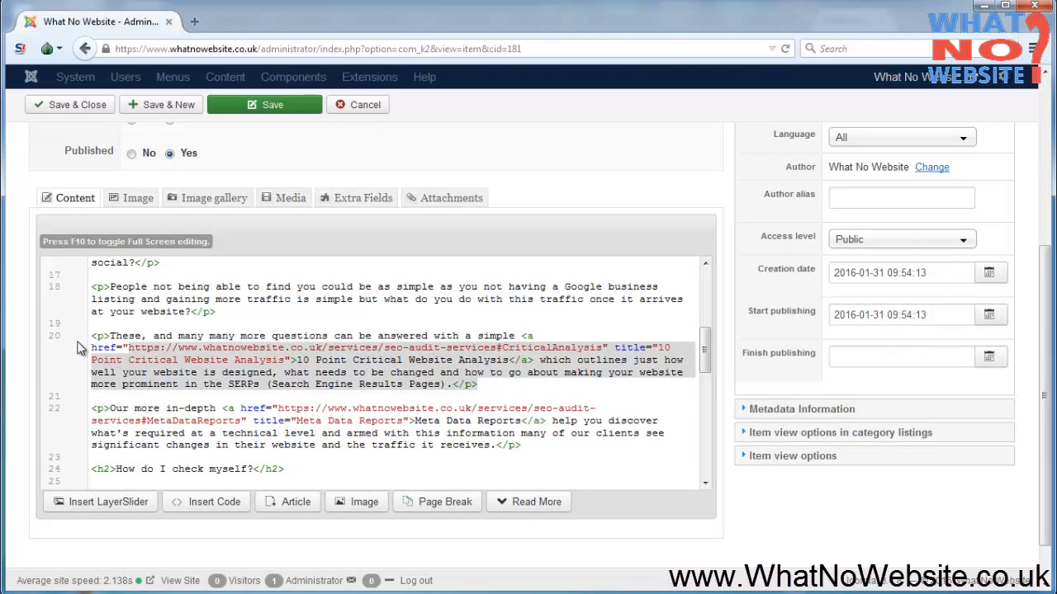
{"action": "triple_click", "coordinate": [87, 298]}
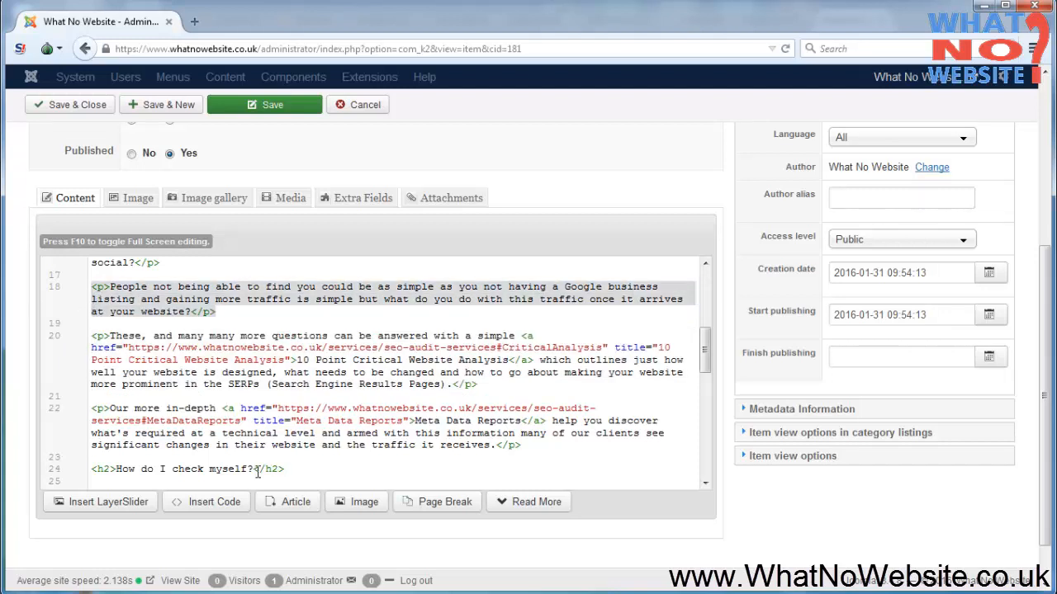
{"action": "triple_click", "coordinate": [100, 467]}
{"action": "left_click", "coordinate": [99, 468]}
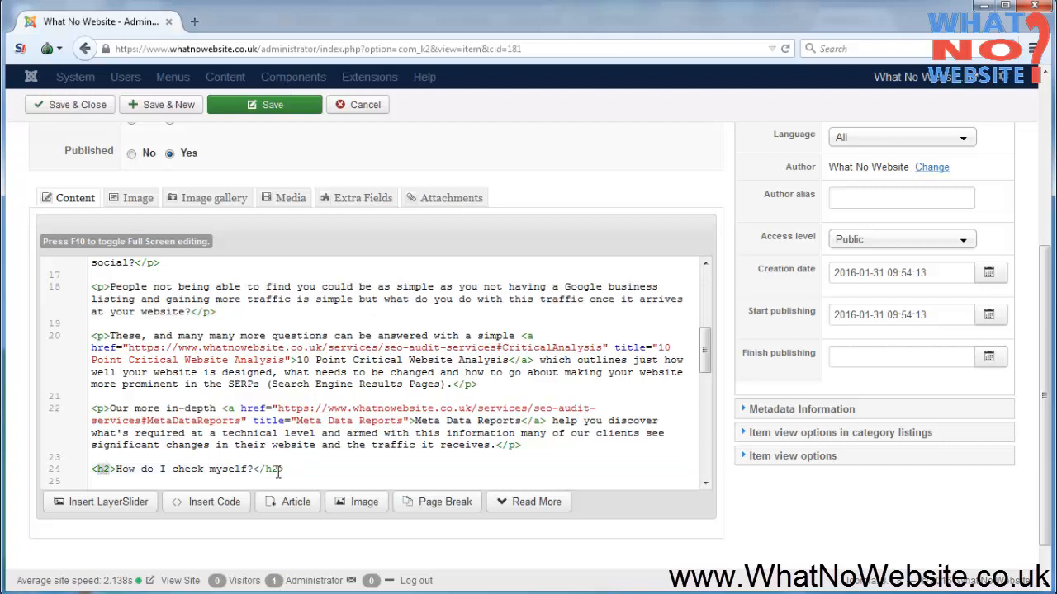
{"action": "left_click", "coordinate": [97, 408]}
{"action": "triple_click", "coordinate": [97, 409]}
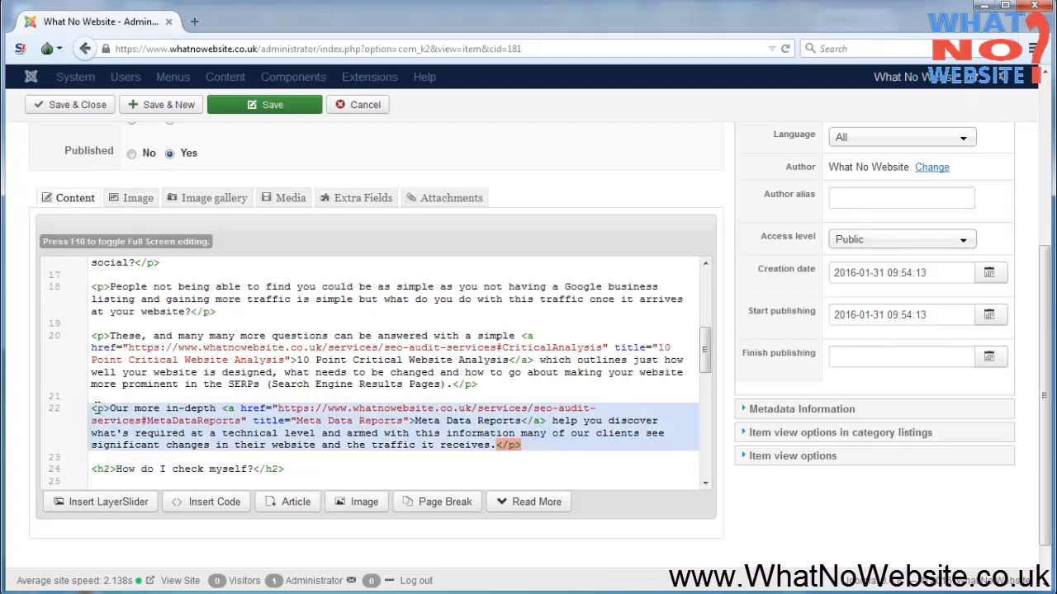
{"action": "left_click", "coordinate": [103, 409]}
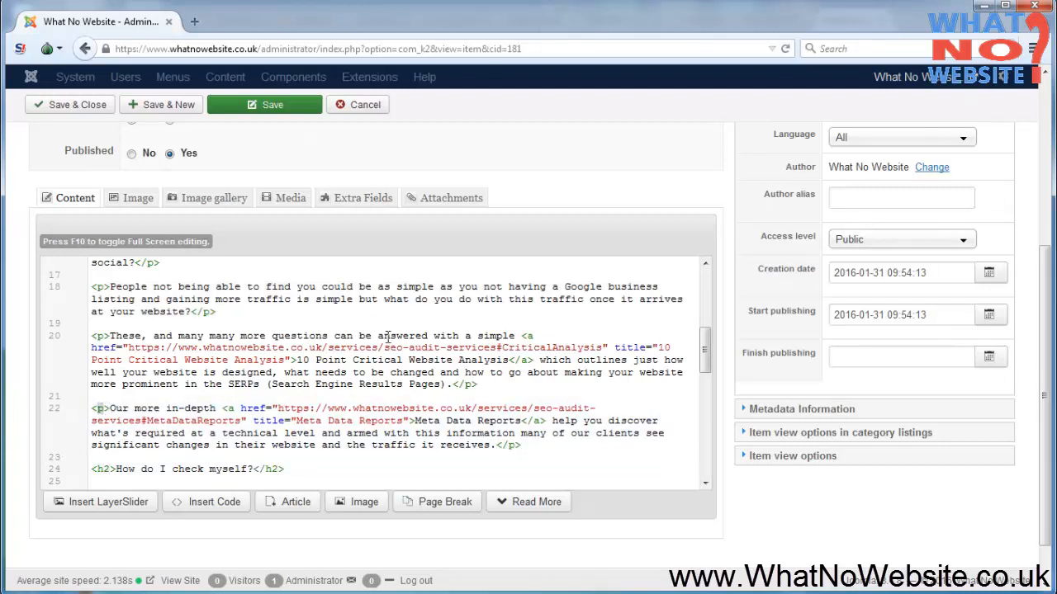
{"action": "scroll", "coordinate": [707, 352], "scroll_direction": "down", "scroll_amount": 1}
{"action": "left_click_drag", "start_coordinate": [707, 352], "coordinate": [706, 277]}
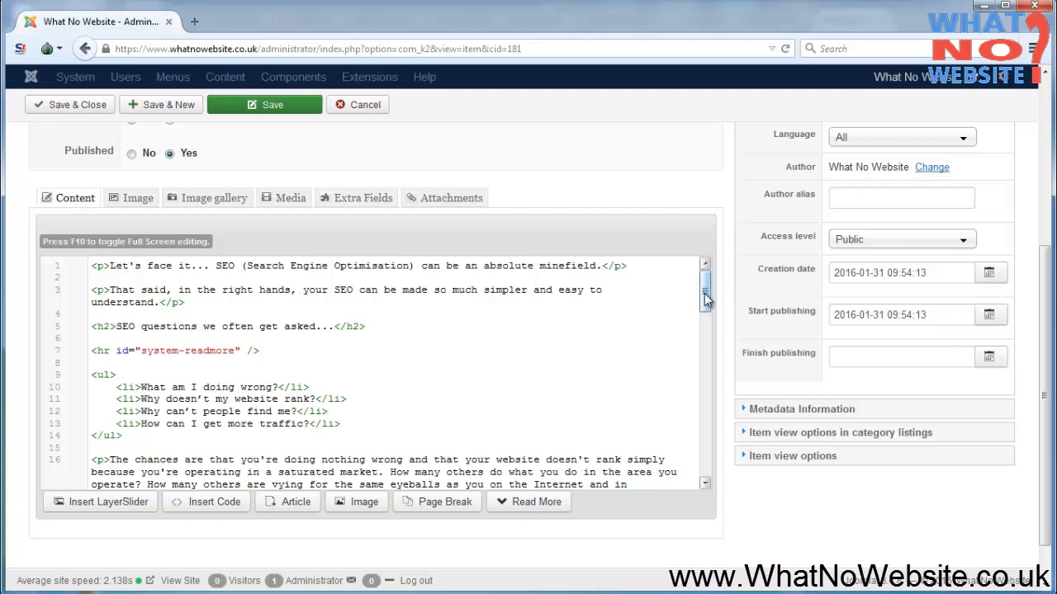
- Review the item's image settings and the online video providers offered as media source, and leave the item without saving
{"action": "left_click", "coordinate": [135, 207]}
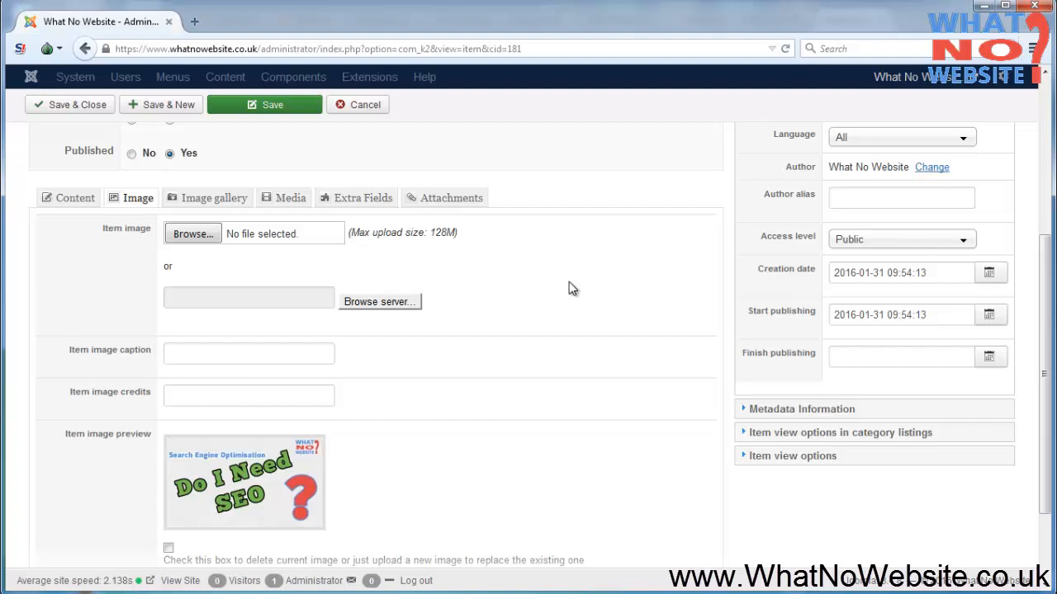
{"action": "left_click", "coordinate": [290, 204]}
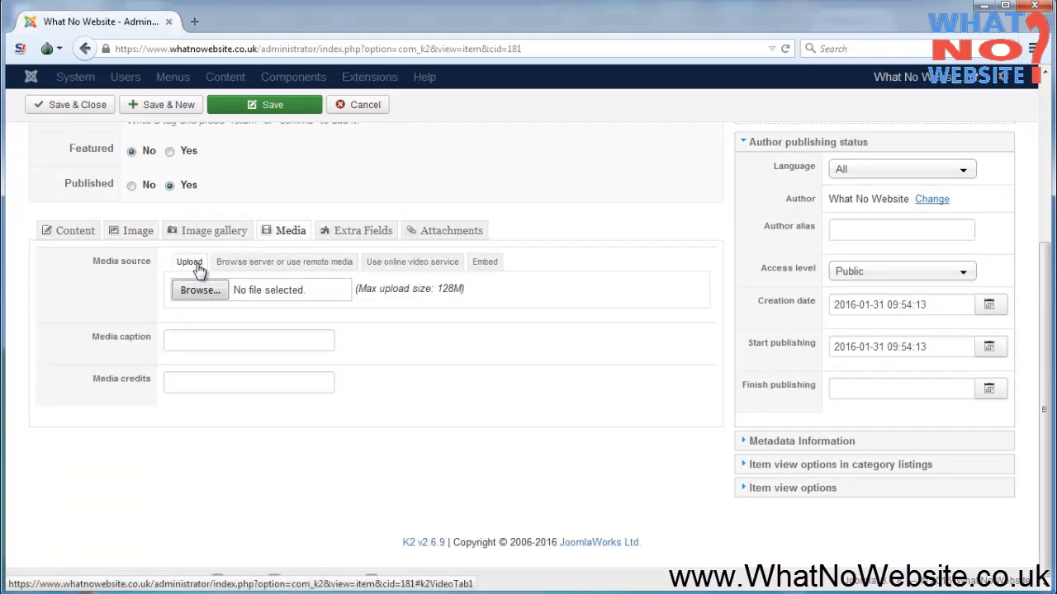
{"action": "left_click", "coordinate": [404, 274]}
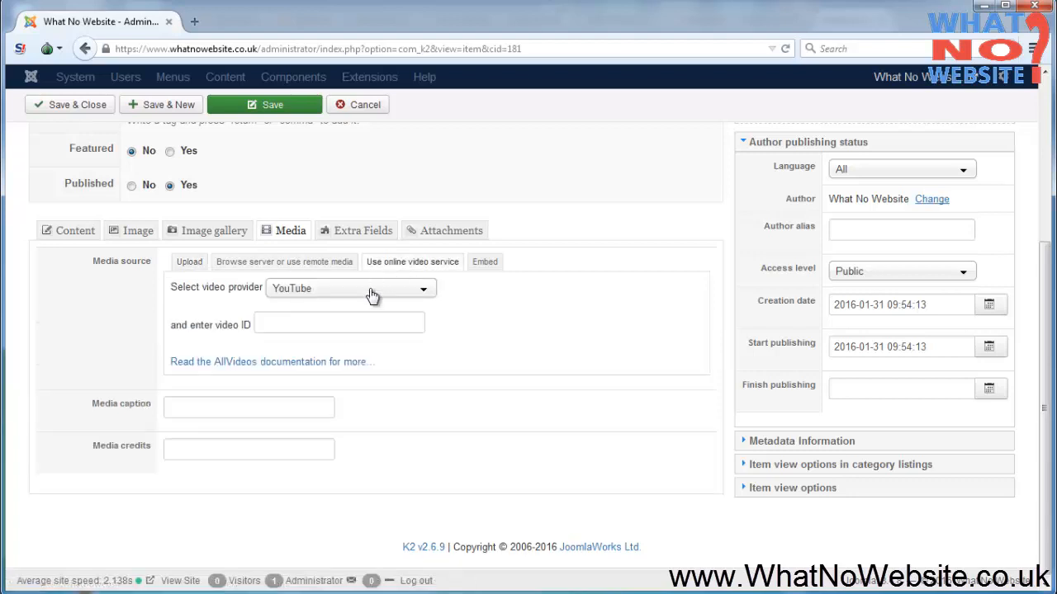
{"action": "left_click", "coordinate": [371, 296]}
{"action": "left_click", "coordinate": [372, 295]}
{"action": "left_click", "coordinate": [371, 296]}
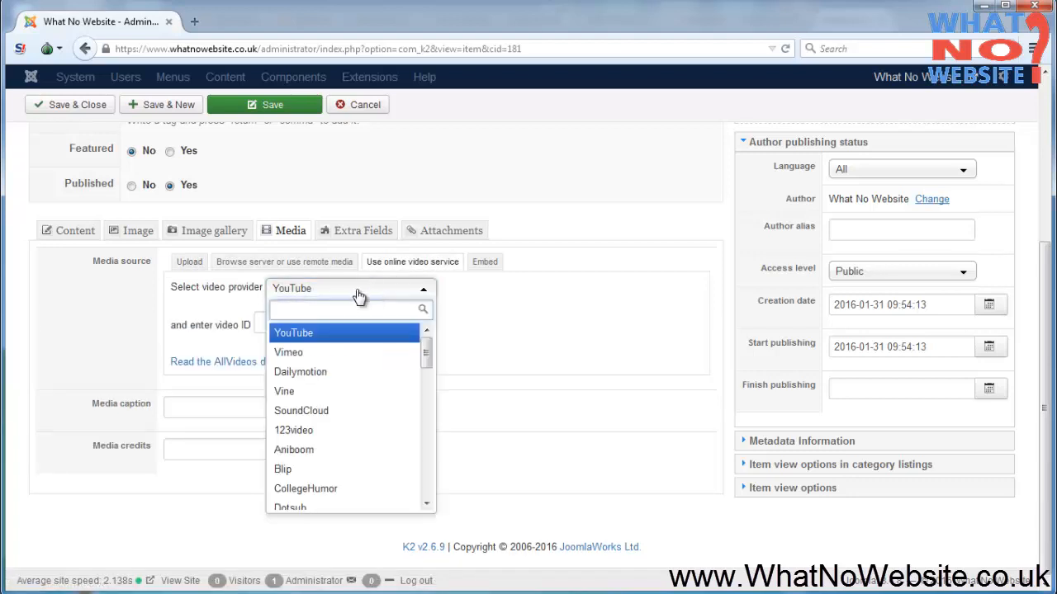
{"action": "mouse_move", "coordinate": [428, 348]}
{"action": "left_mouse_down"}
{"action": "mouse_move", "coordinate": [430, 433]}
{"action": "mouse_move", "coordinate": [430, 340]}
{"action": "left_mouse_up"}
{"action": "left_click", "coordinate": [466, 355]}
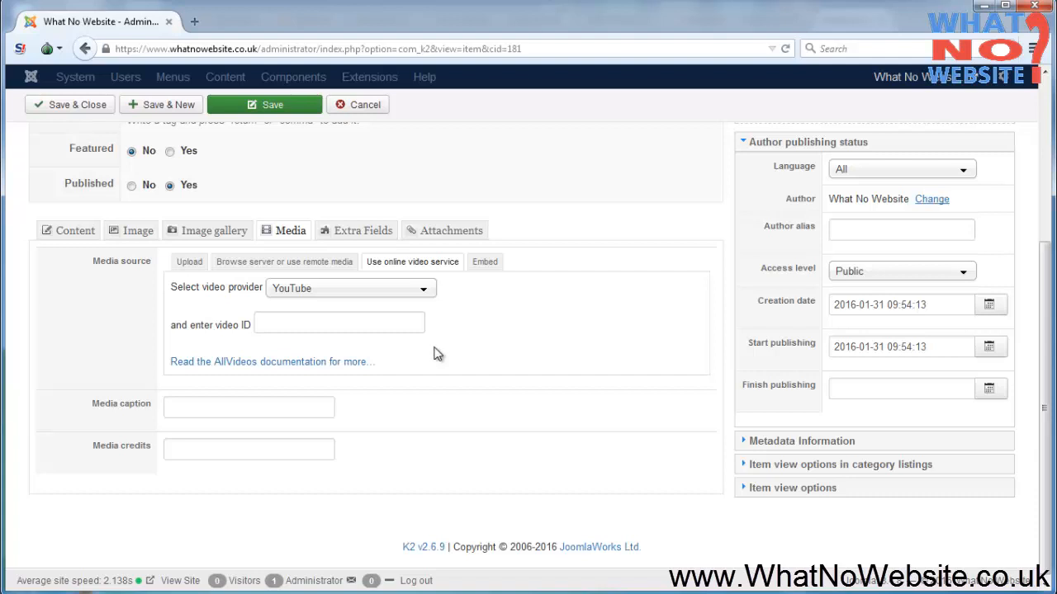
{"action": "scroll", "coordinate": [545, 302], "scroll_direction": "up", "scroll_amount": 5}
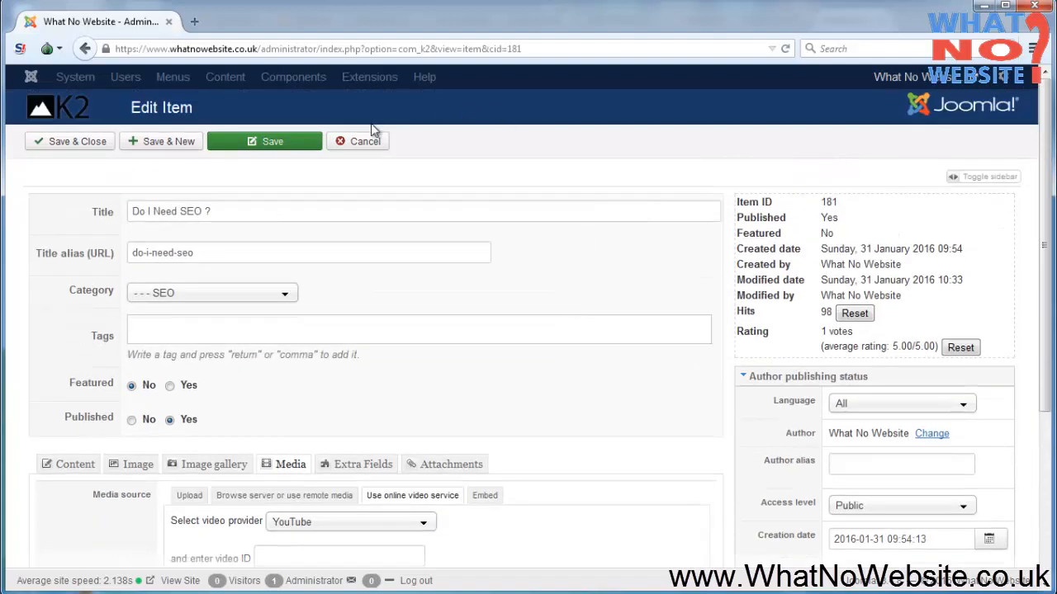
{"action": "left_click", "coordinate": [364, 142]}
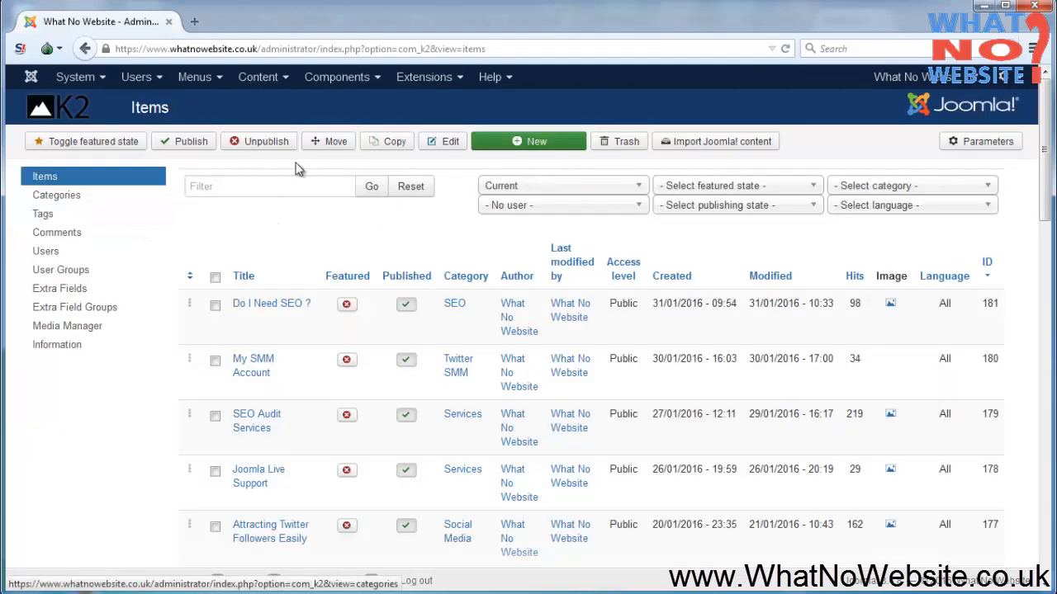
{"action": "left_click", "coordinate": [339, 77]}
{"action": "mouse_move", "coordinate": [388, 291]}
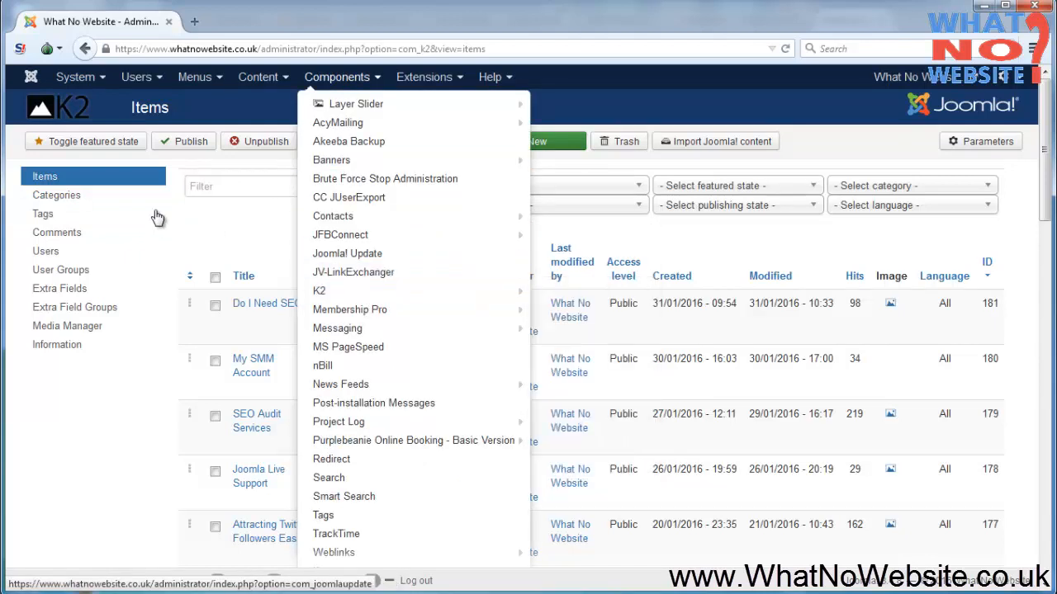
{"action": "left_click", "coordinate": [72, 396]}
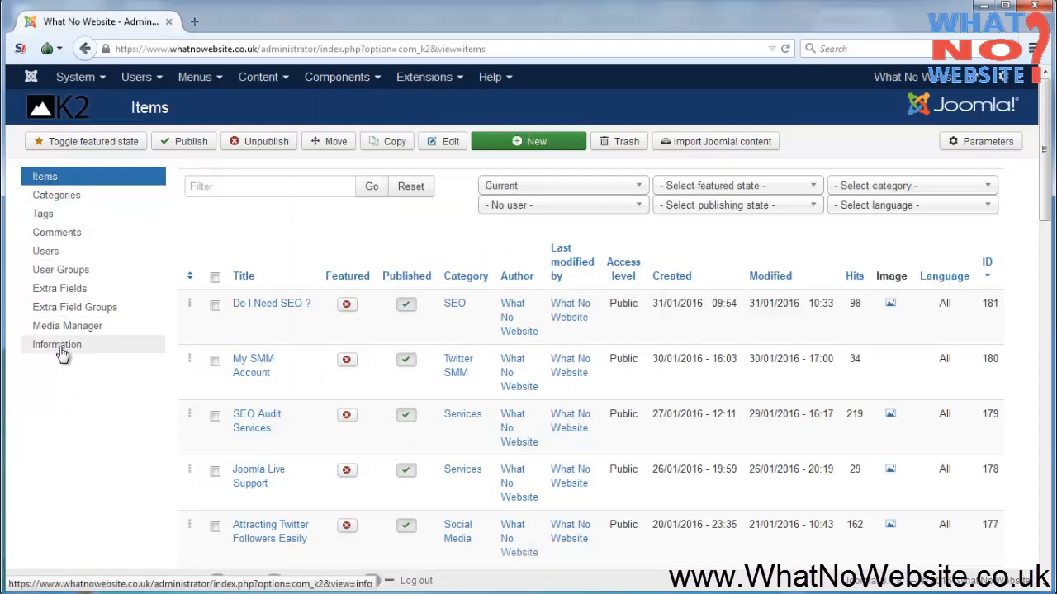
- Start a new K2 category and title it "Test Category"
{"action": "left_click", "coordinate": [54, 198]}
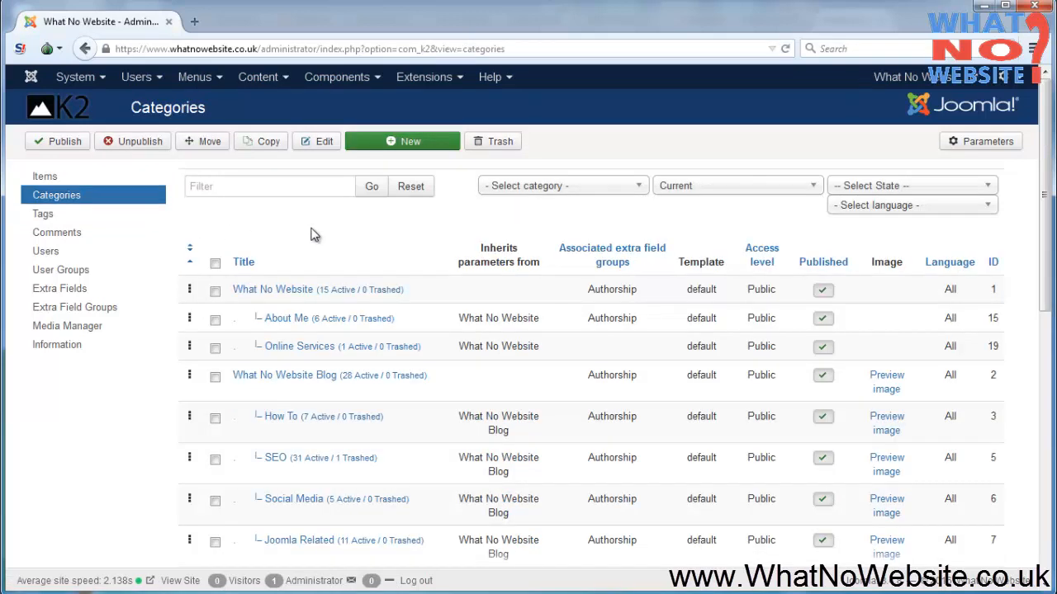
{"action": "left_click", "coordinate": [413, 143]}
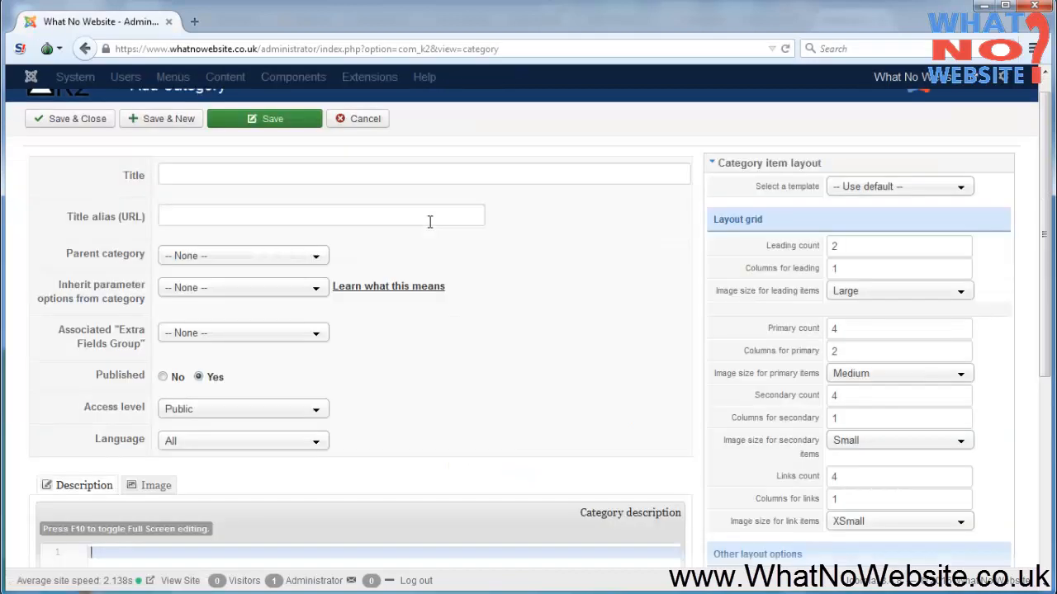
{"action": "left_click", "coordinate": [366, 173]}
{"action": "type", "text": "Tes"}
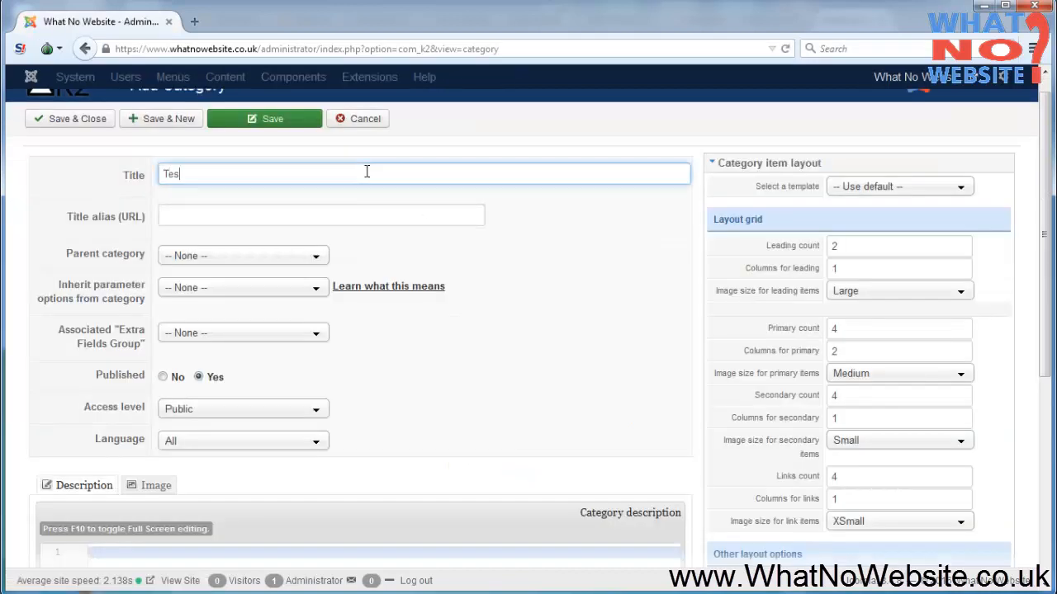
{"action": "type", "text": "t Category"}
- Look through the parent category choices and make the new category inherit its parameter options from What No Website Blog
{"action": "left_click", "coordinate": [310, 261]}
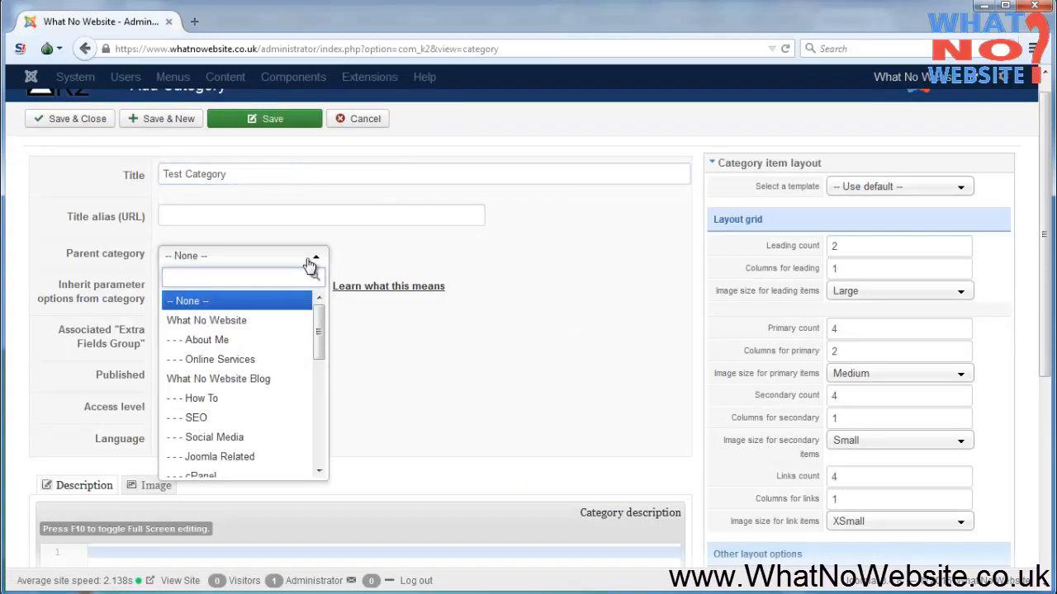
{"action": "left_click", "coordinate": [361, 321]}
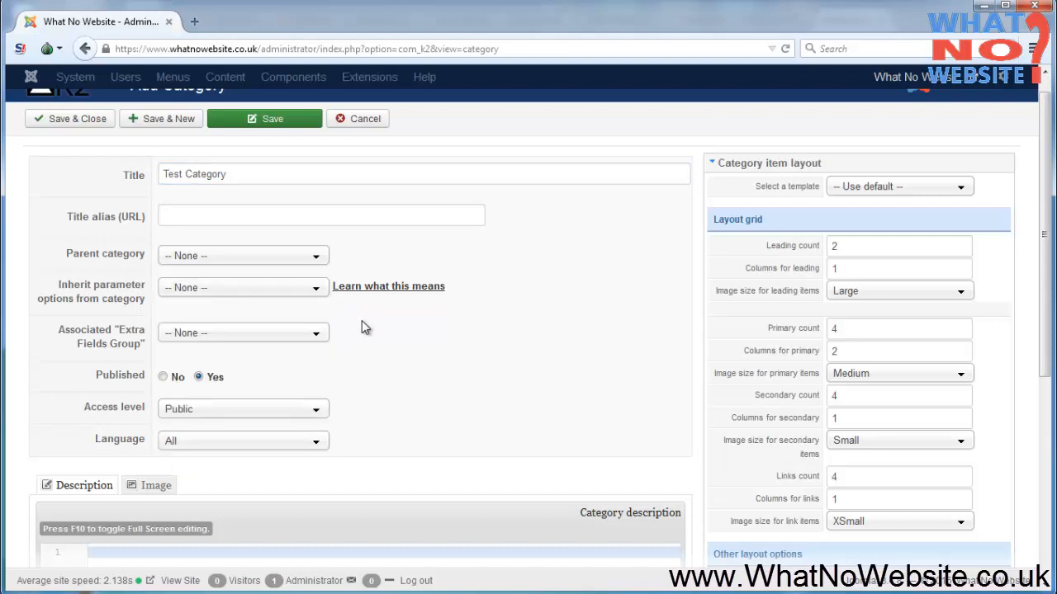
{"action": "left_click", "coordinate": [295, 296]}
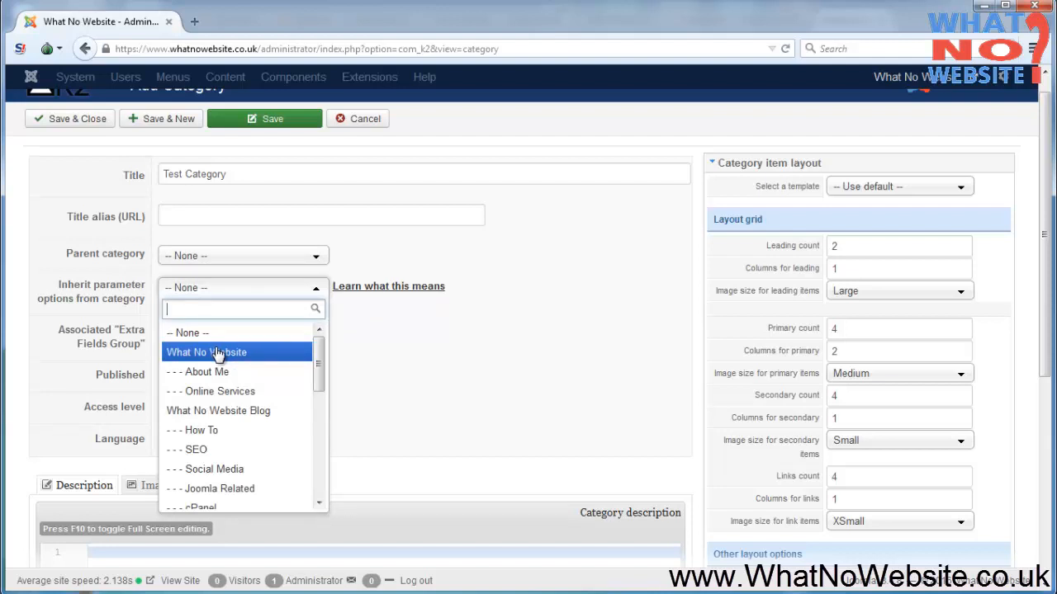
{"action": "left_click", "coordinate": [247, 420]}
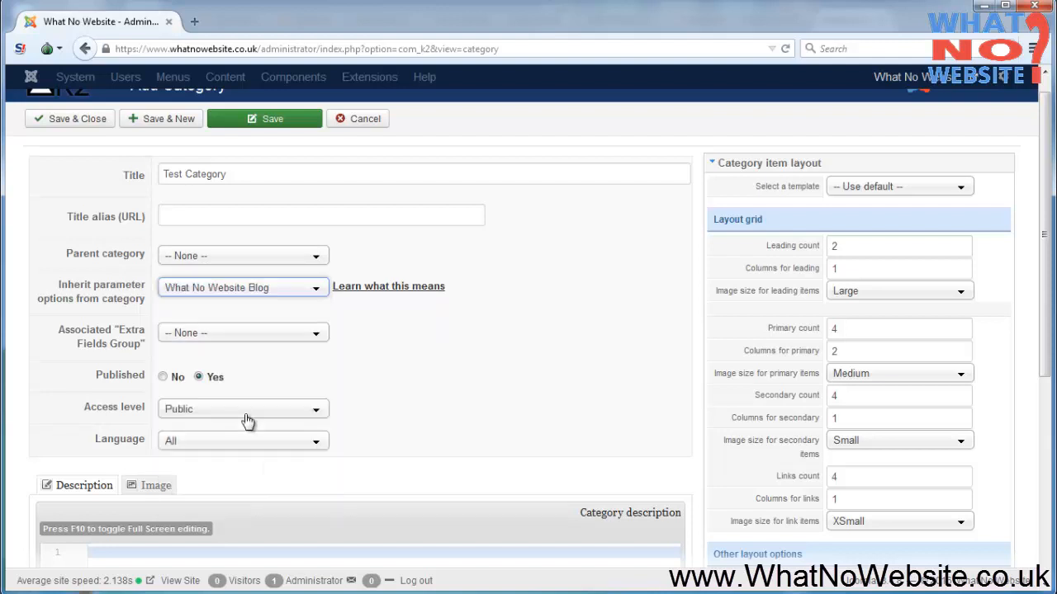
{"action": "left_click", "coordinate": [317, 288]}
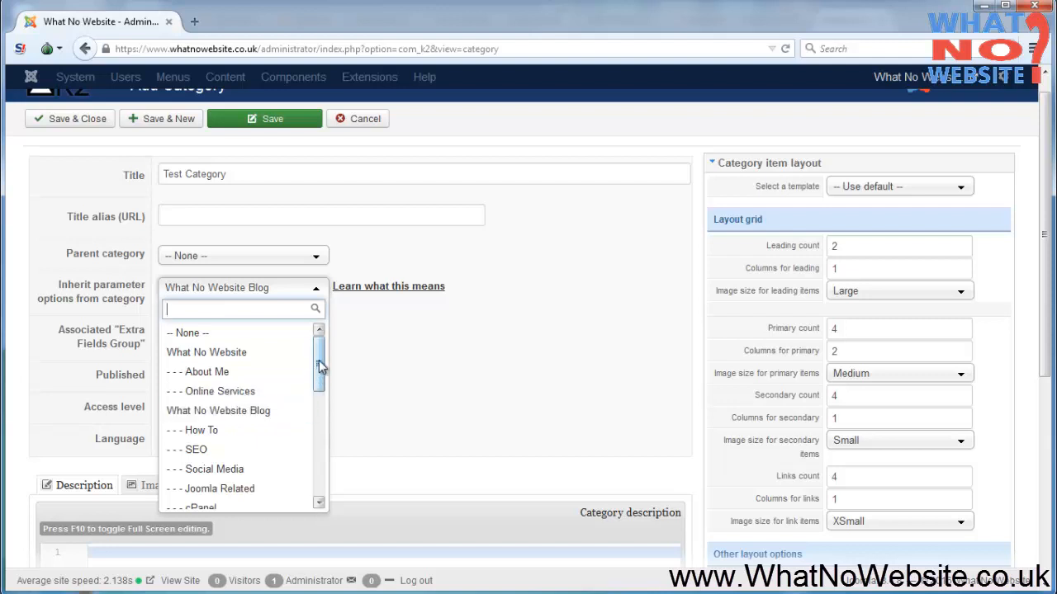
{"action": "left_click_drag", "start_coordinate": [320, 367], "coordinate": [316, 470]}
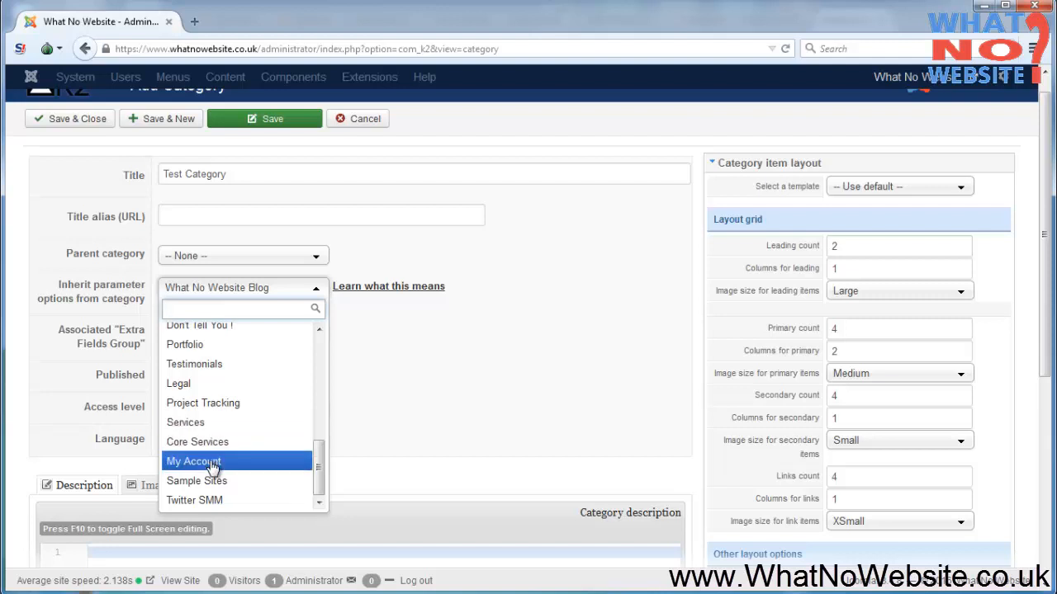
{"action": "left_click", "coordinate": [351, 423]}
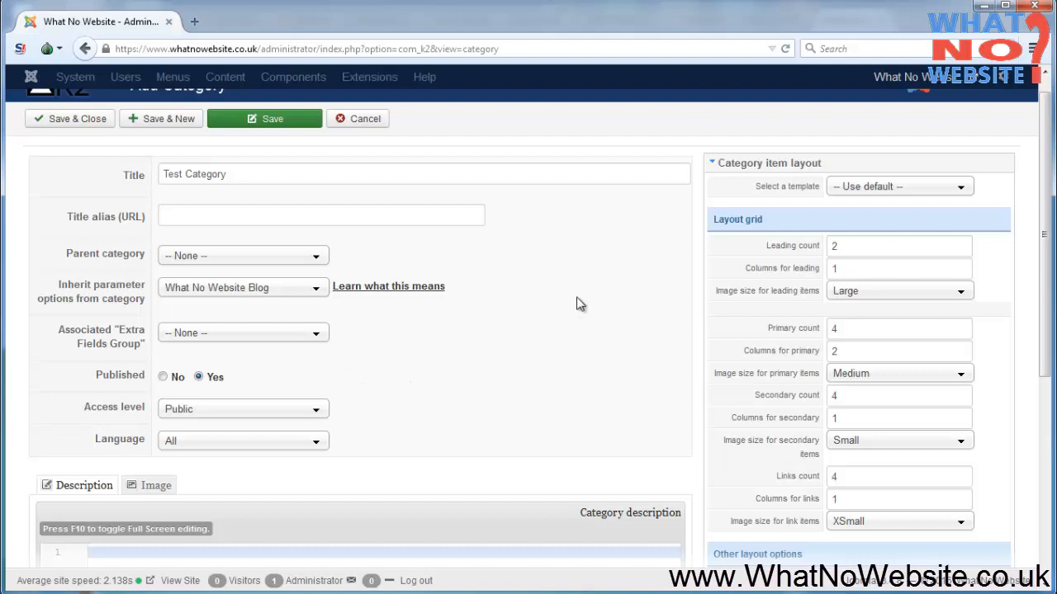
- Collapse the category item layout settings and expand the item view options to review their show and hide choices
{"action": "left_click", "coordinate": [747, 165]}
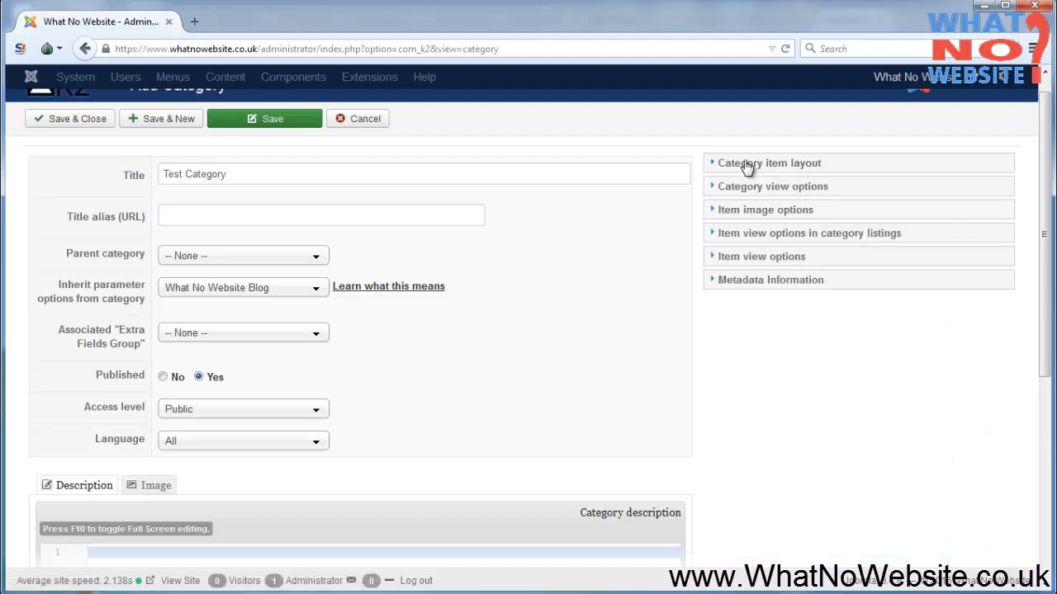
{"action": "left_click", "coordinate": [737, 261]}
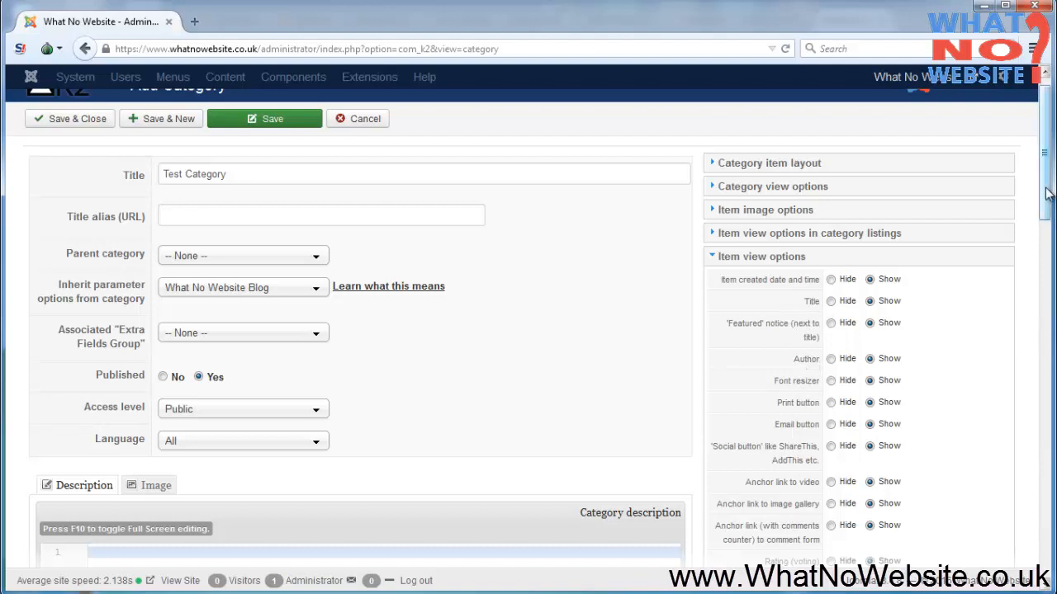
{"action": "mouse_move", "coordinate": [1046, 193]}
{"action": "left_mouse_down"}
{"action": "mouse_move", "coordinate": [1046, 246]}
{"action": "mouse_move", "coordinate": [1046, 199]}
{"action": "left_mouse_up"}
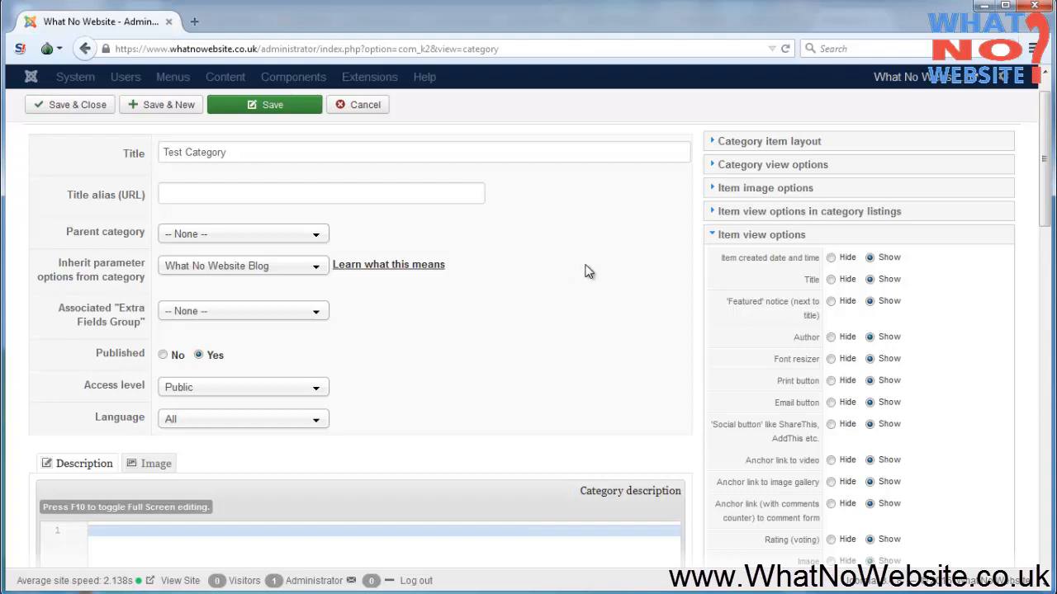
- Set the category's metadata description to "This is a test category for what no website and is for test purposes only." and keywords to "Test category"
{"action": "left_click", "coordinate": [715, 237]}
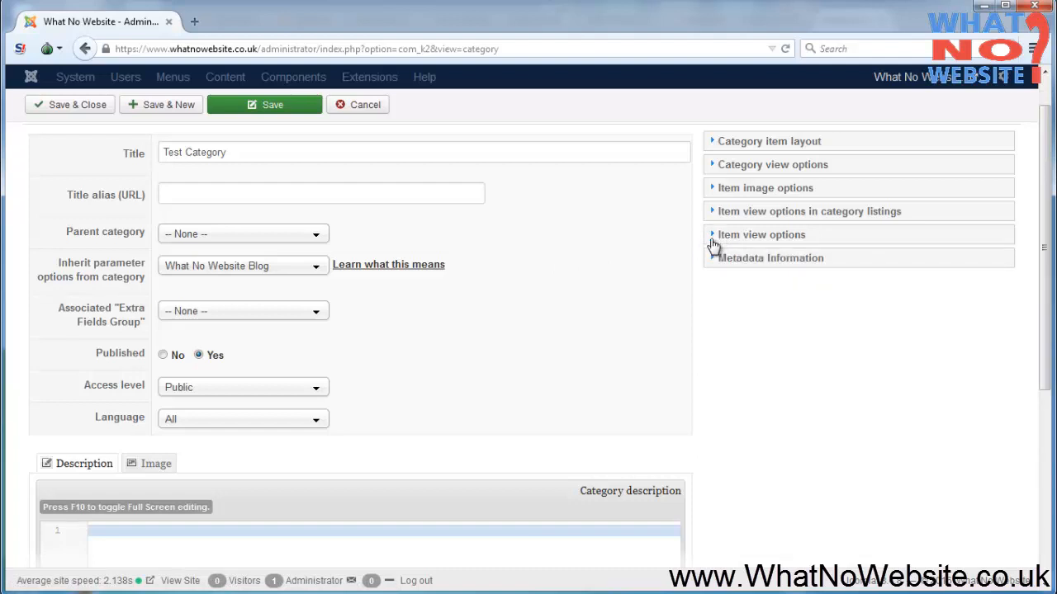
{"action": "left_click", "coordinate": [776, 261]}
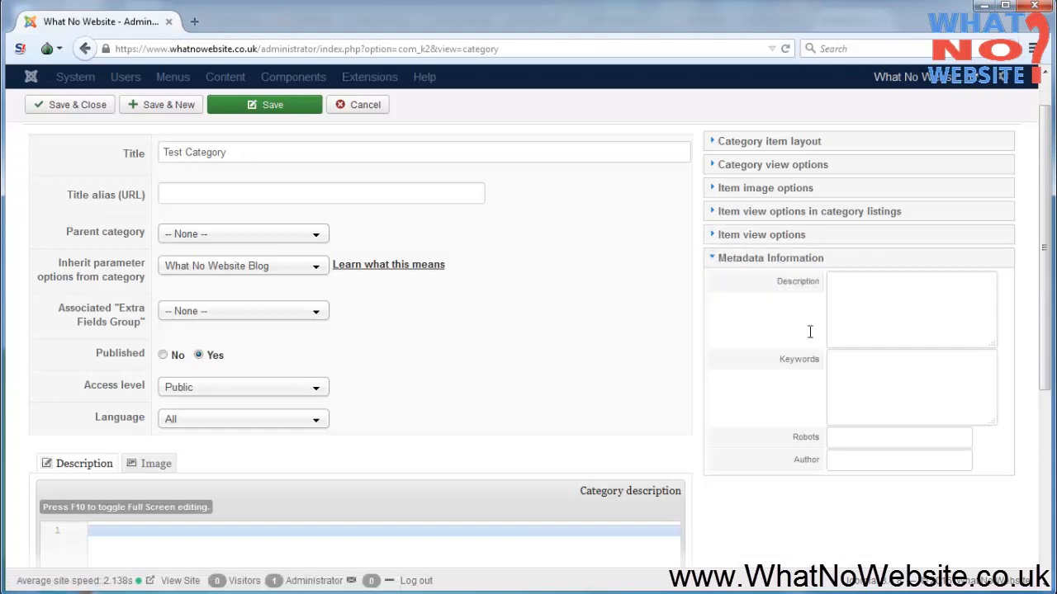
{"action": "left_click", "coordinate": [873, 322]}
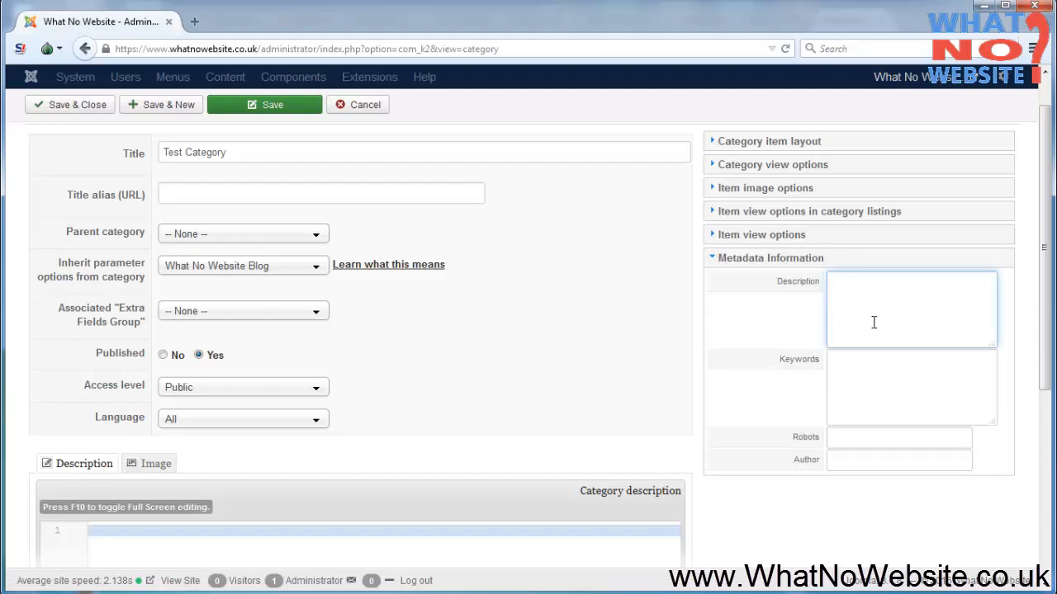
{"action": "type", "text": "This is a test category for "}
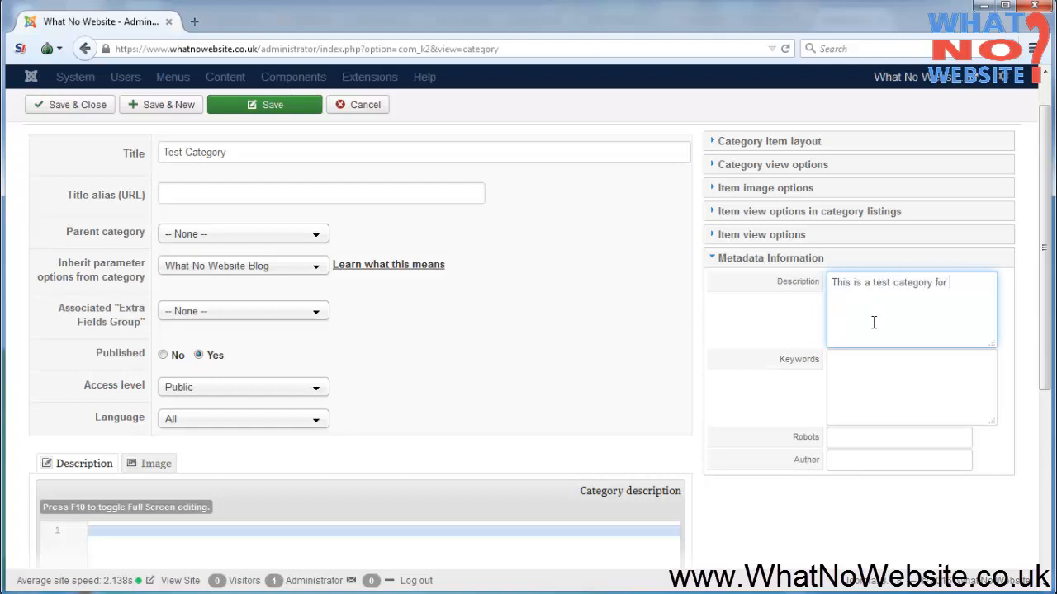
{"action": "type", "text": "what no website and is for test"}
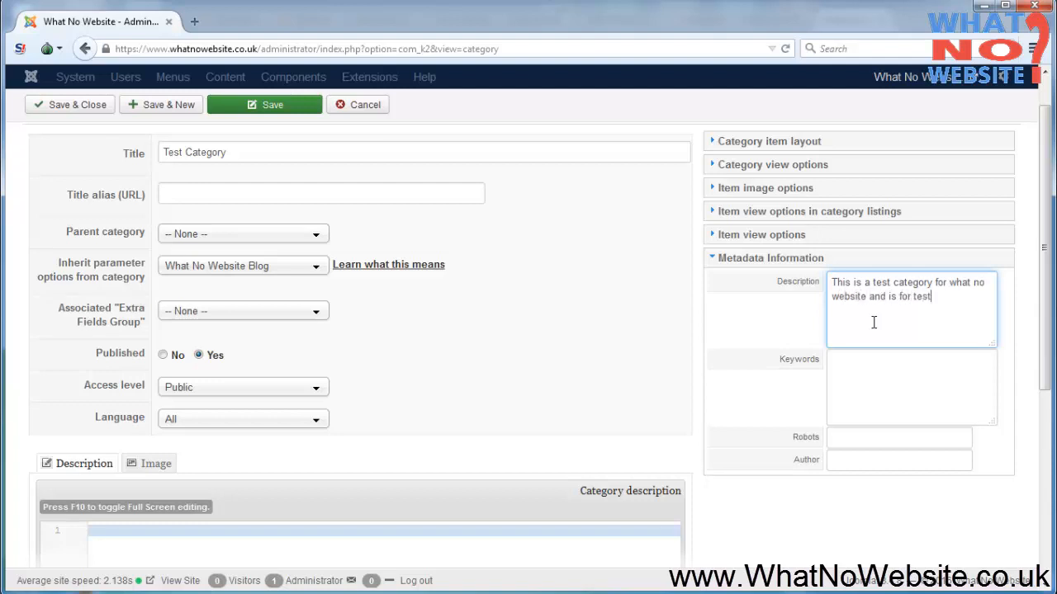
{"action": "type", "text": " purposes onlyTest "}
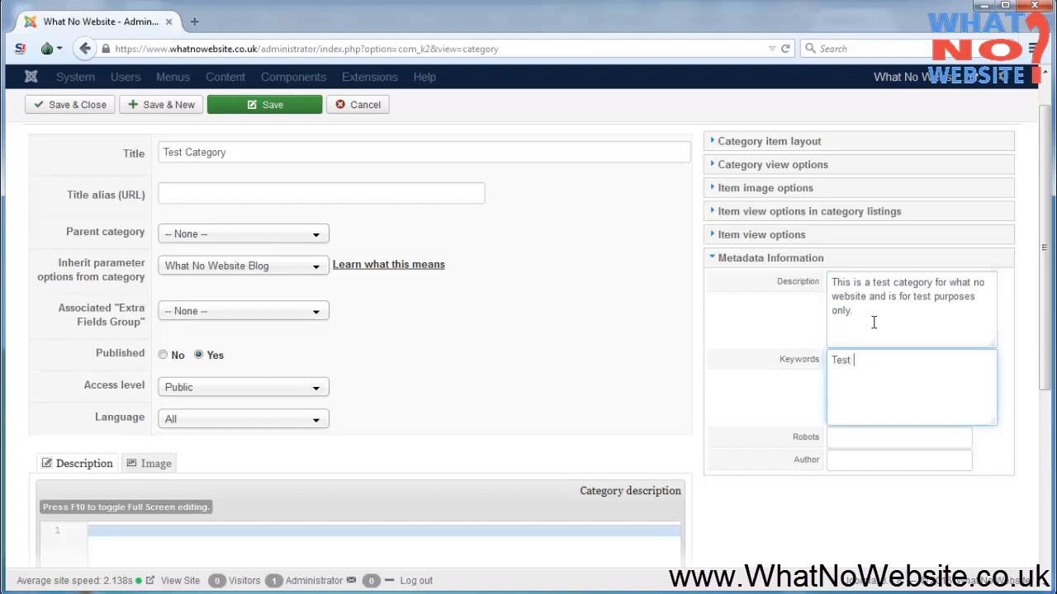
{"action": "type", "text": "category"}
- Compare the "Test Category" wording across the category's title, metadata description and keywords
{"action": "triple_click", "coordinate": [271, 152]}
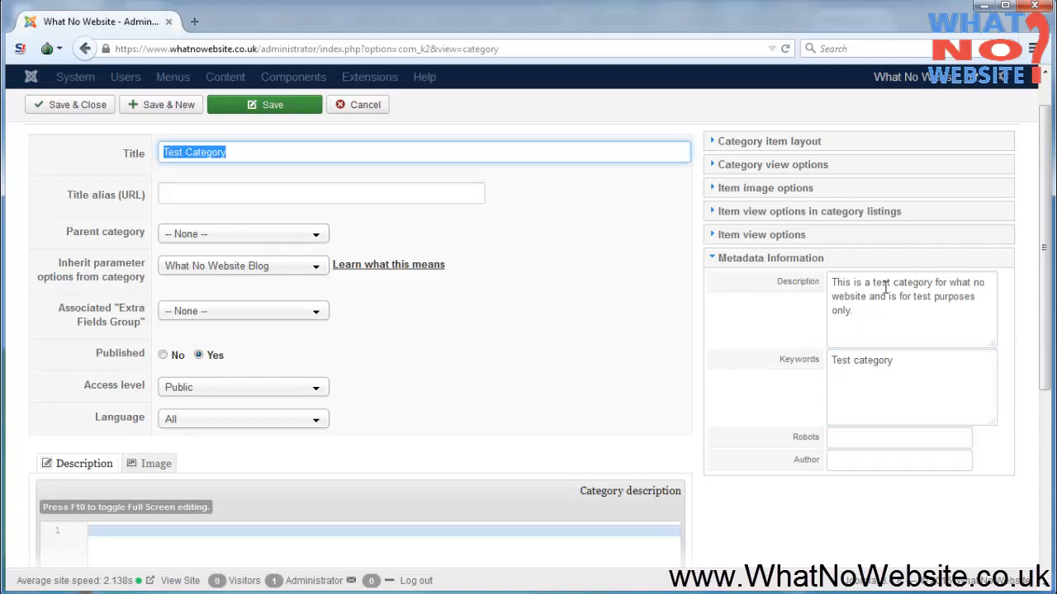
{"action": "left_click_drag", "start_coordinate": [873, 283], "coordinate": [933, 283]}
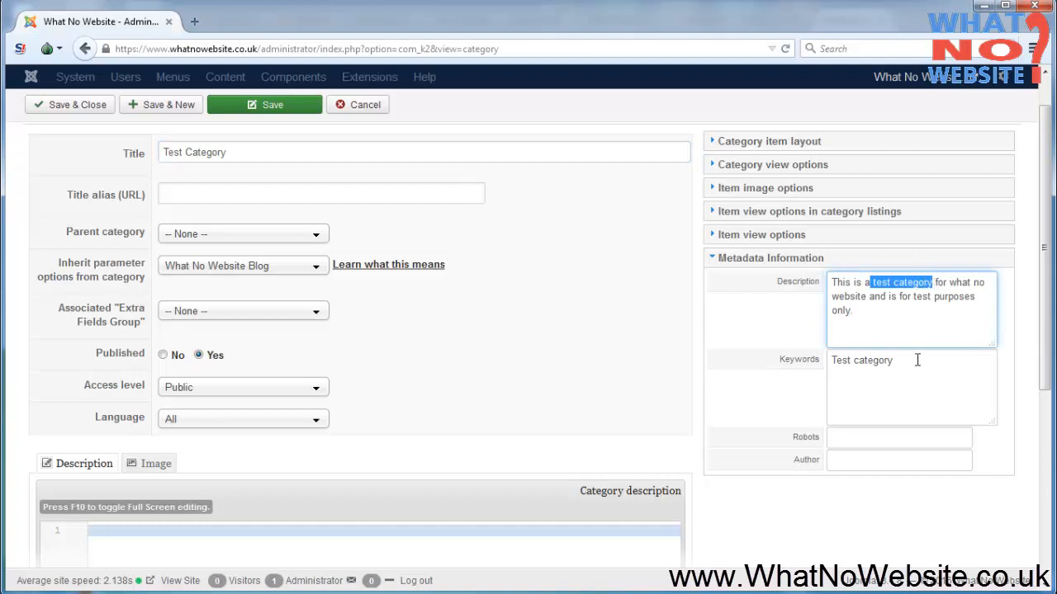
{"action": "left_click_drag", "start_coordinate": [916, 359], "coordinate": [598, 396]}
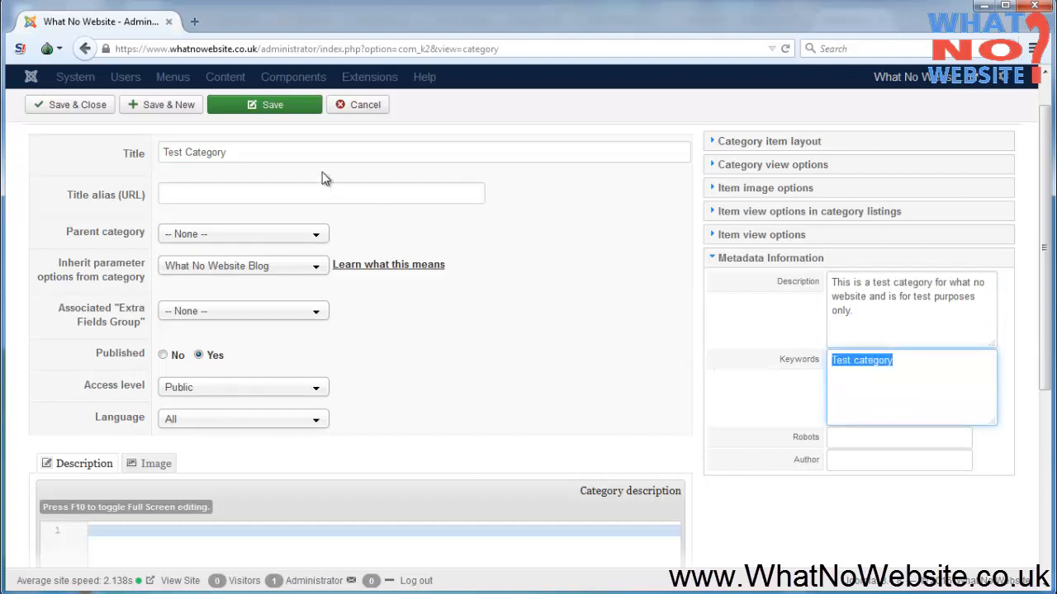
- Check the category description editor, leave it empty, and save and close the category
{"action": "left_click", "coordinate": [93, 116]}
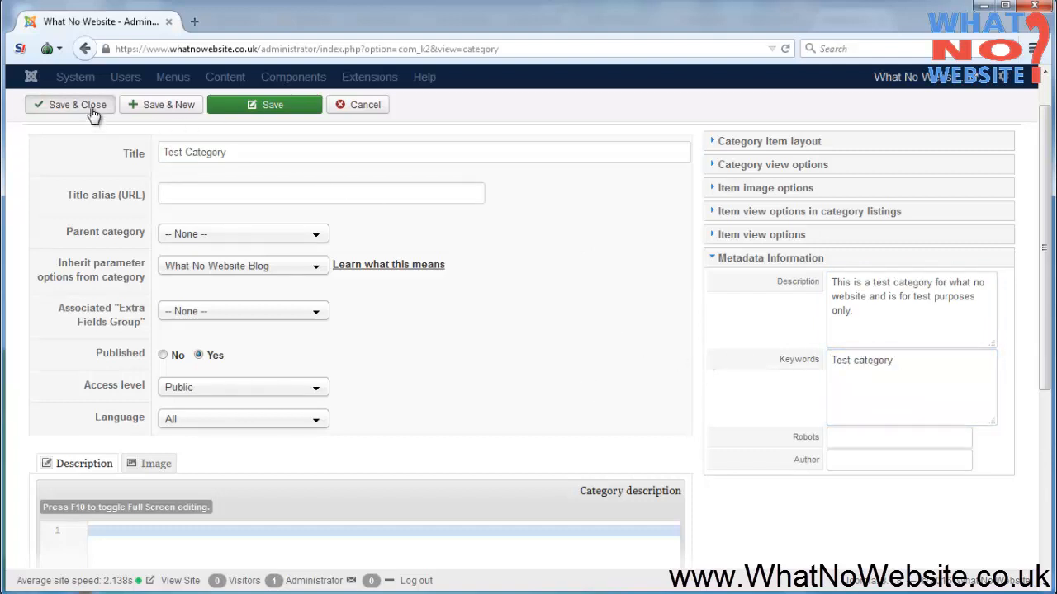
{"action": "left_click", "coordinate": [130, 537]}
{"action": "scroll", "coordinate": [365, 426], "scroll_direction": "down", "scroll_amount": 5}
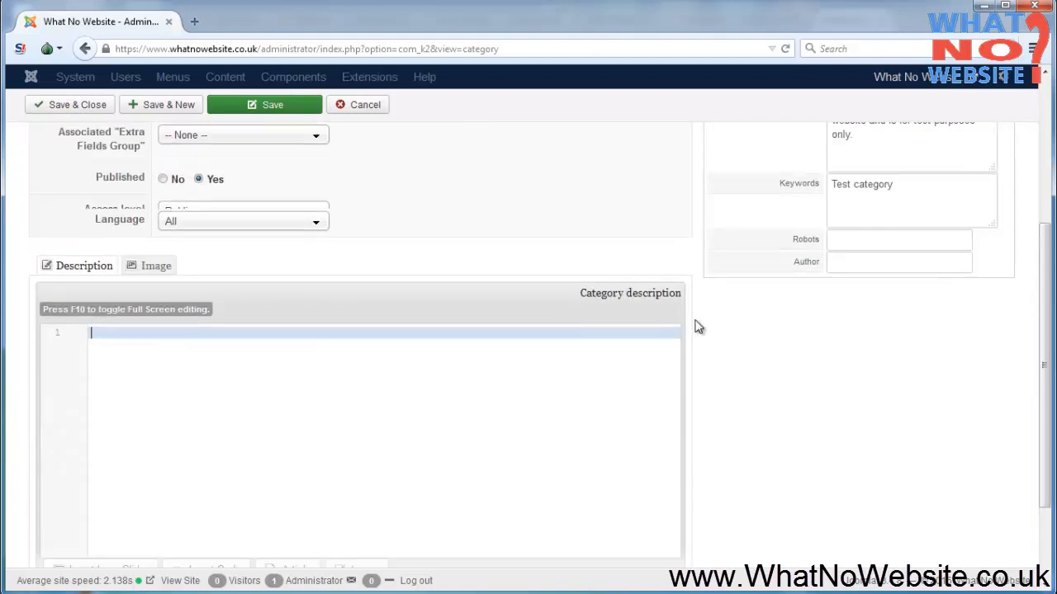
{"action": "scroll", "coordinate": [677, 329], "scroll_direction": "up", "scroll_amount": 3}
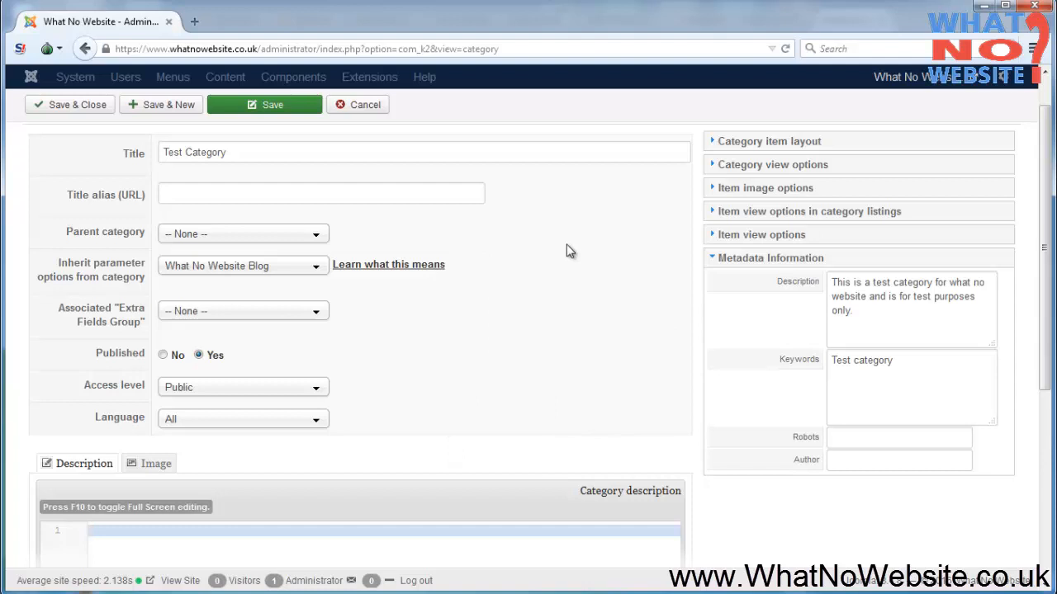
{"action": "left_click", "coordinate": [76, 105]}
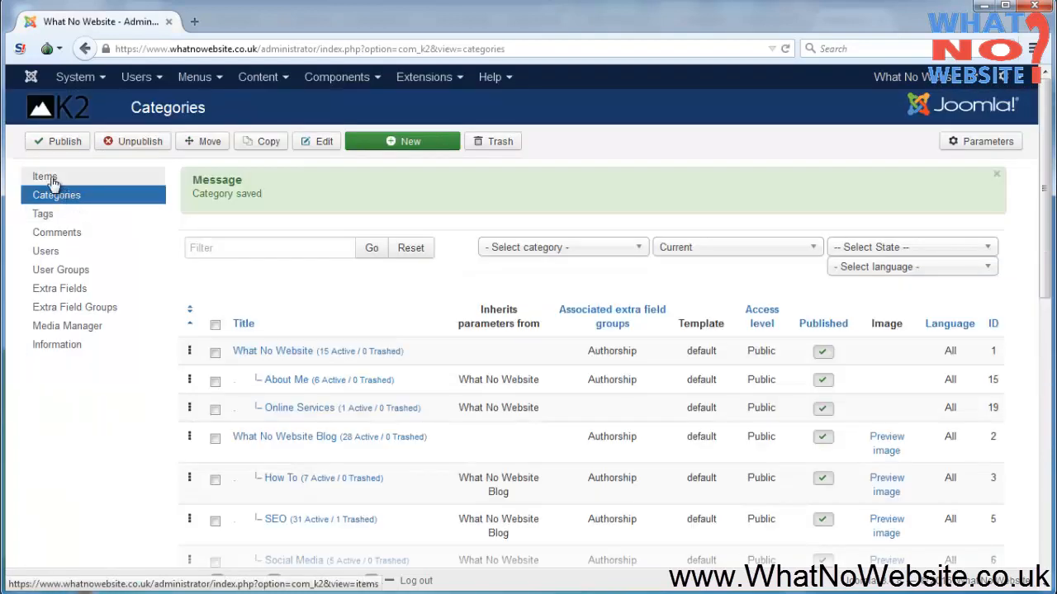
- Start a new K2 item and title it "Test item for test category"
{"action": "left_click", "coordinate": [46, 178]}
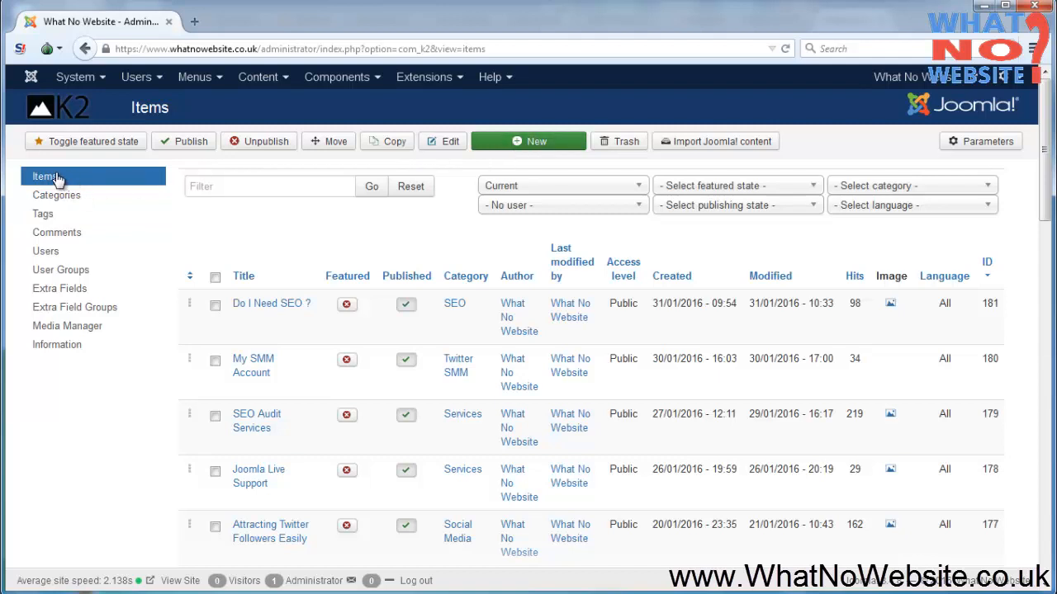
{"action": "left_click", "coordinate": [373, 187]}
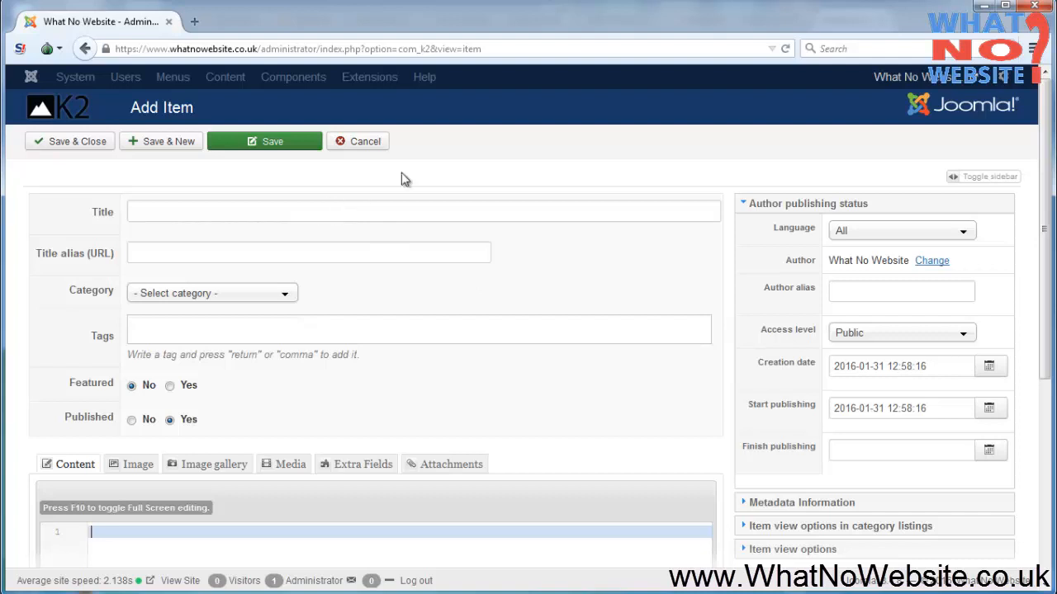
{"action": "left_click", "coordinate": [367, 206]}
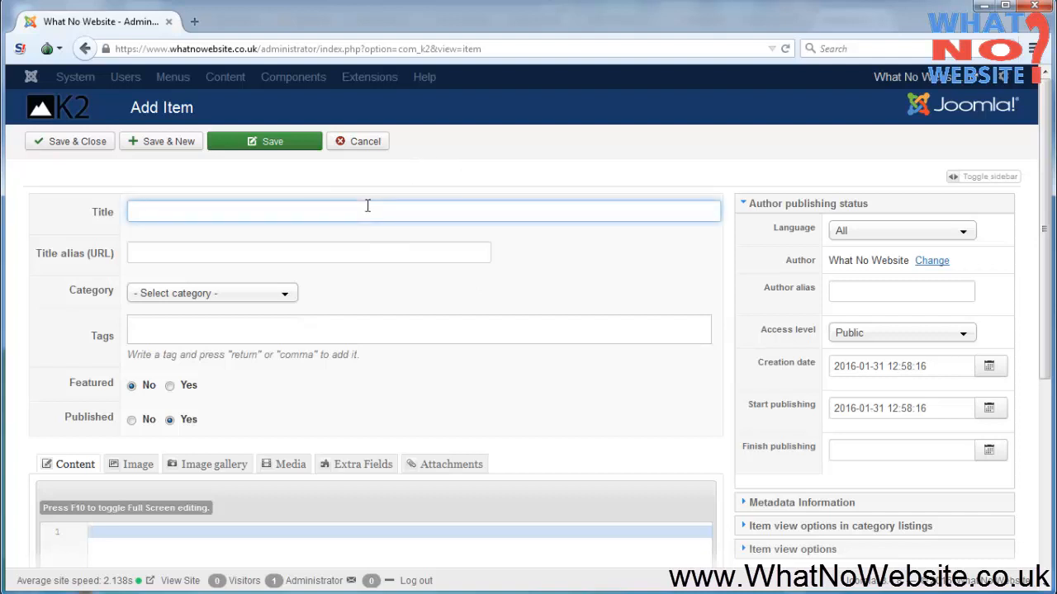
{"action": "type", "text": "Test item for test category"}
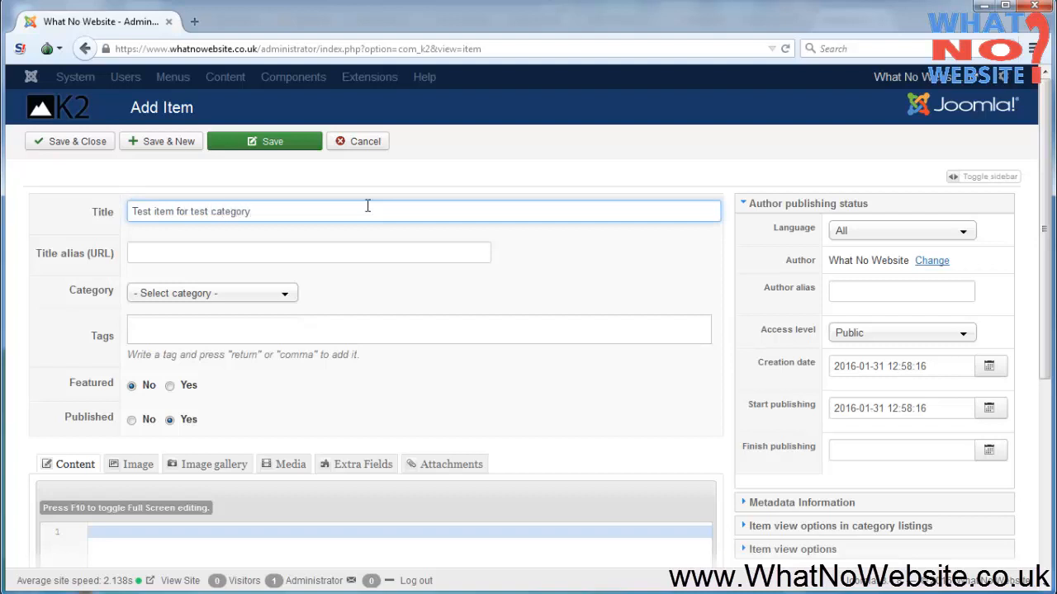
- Assign the new item to Test Category
{"action": "left_click", "coordinate": [258, 297]}
{"action": "scroll", "coordinate": [356, 285], "scroll_direction": "down", "scroll_amount": 2}
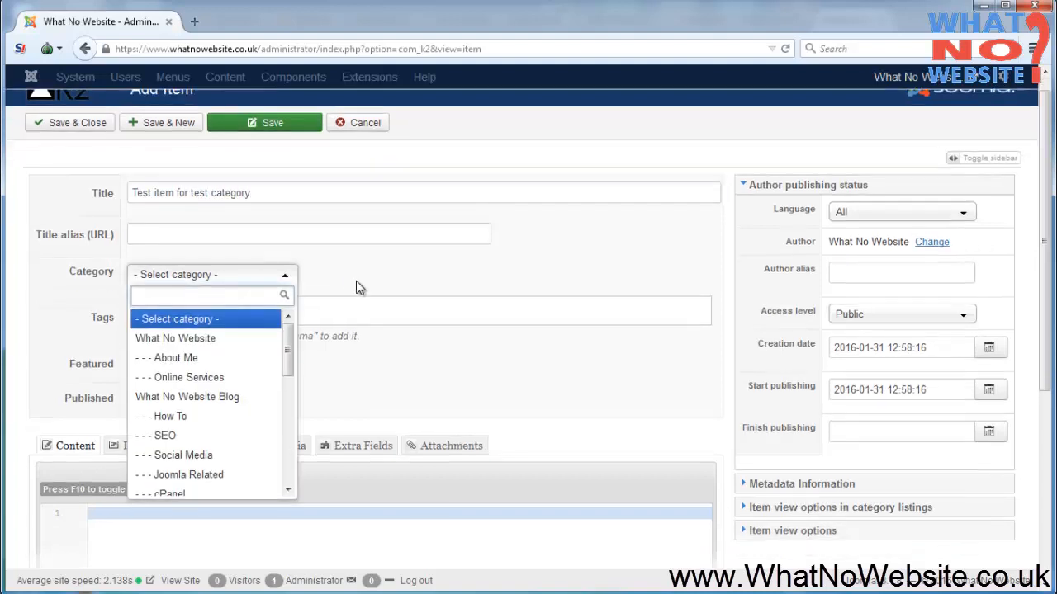
{"action": "left_click_drag", "start_coordinate": [288, 276], "coordinate": [288, 385]}
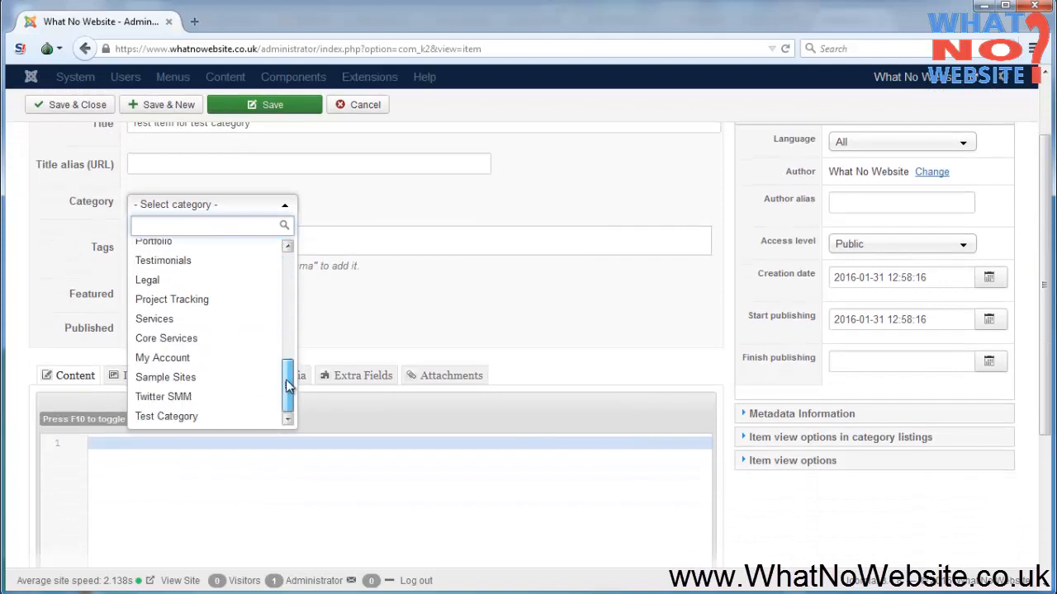
{"action": "left_click", "coordinate": [169, 418]}
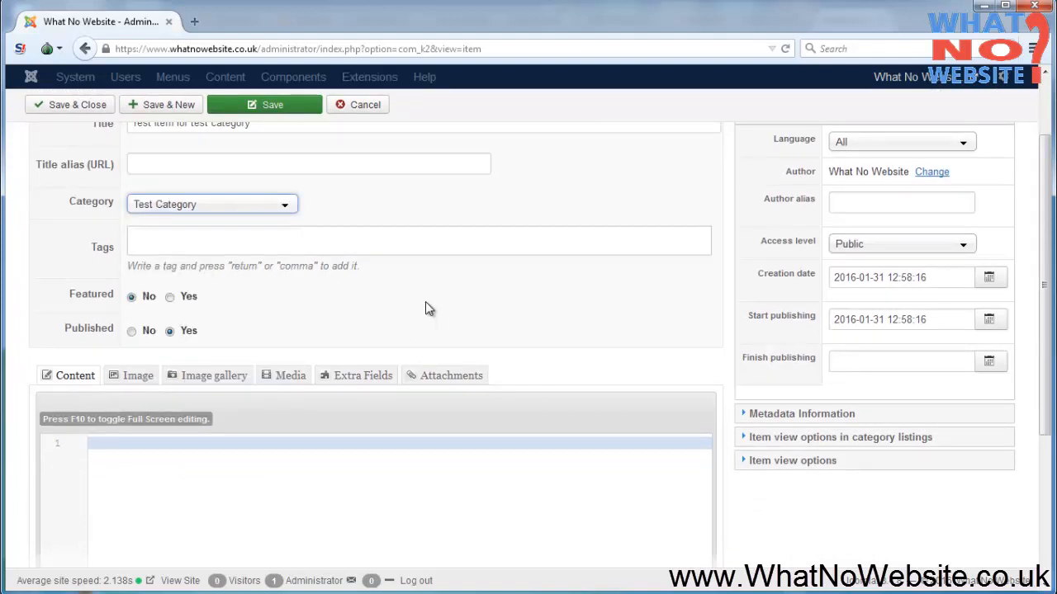
- Write "some content here." as the item content, followed by a <p> block containing "a new paragraph"
{"action": "left_click", "coordinate": [235, 447]}
{"action": "type", "text": "s"}
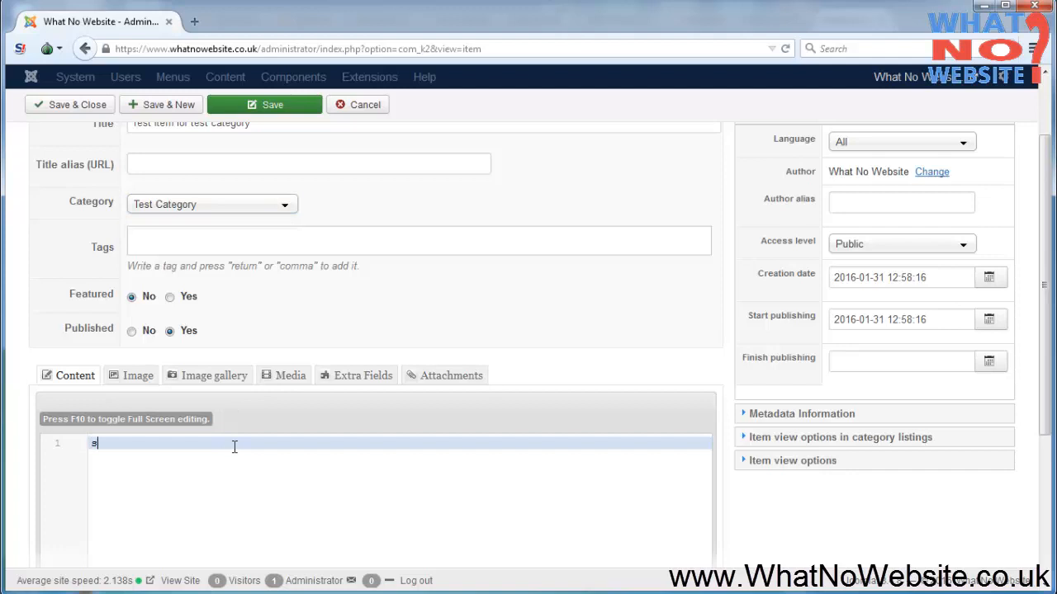
{"action": "type", "text": "ome content here."}
{"action": "key", "text": "Return"}
{"action": "key", "text": "Return"}
{"action": "type", "text": "<p>   "}
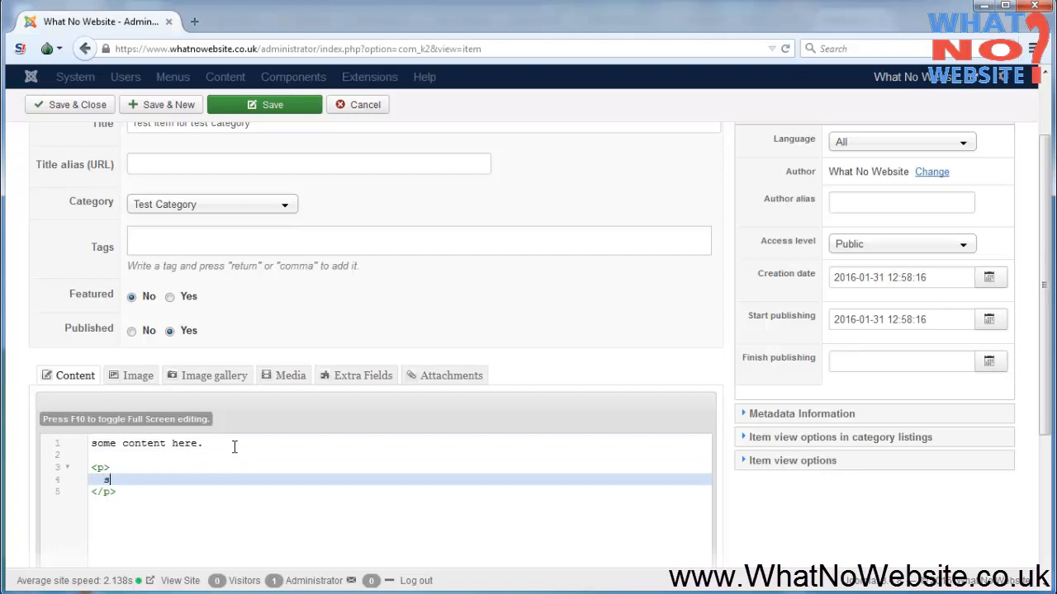
{"action": "type", "text": "a new paragraph"}
- Add a <p> block at the start of the item content and move "some content here." inside it
{"action": "key", "text": "ctrl+Home"}
{"action": "type", "text": "<p>"}
{"action": "key", "text": "Return"}
{"action": "key", "text": "Return"}
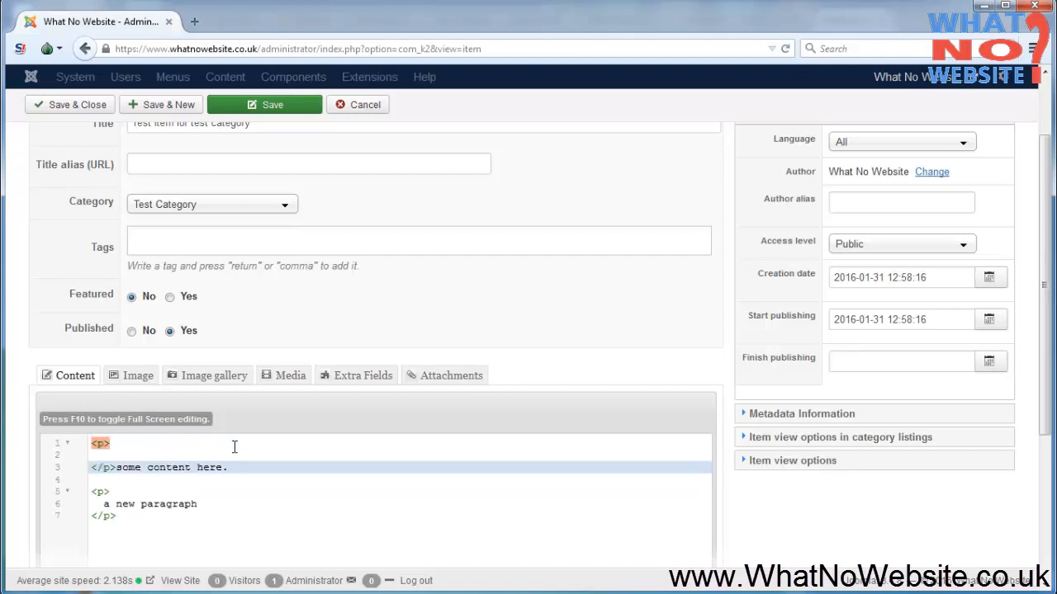
{"action": "key", "text": "Right"}
{"action": "left_click_drag", "start_coordinate": [117, 467], "coordinate": [239, 468]}
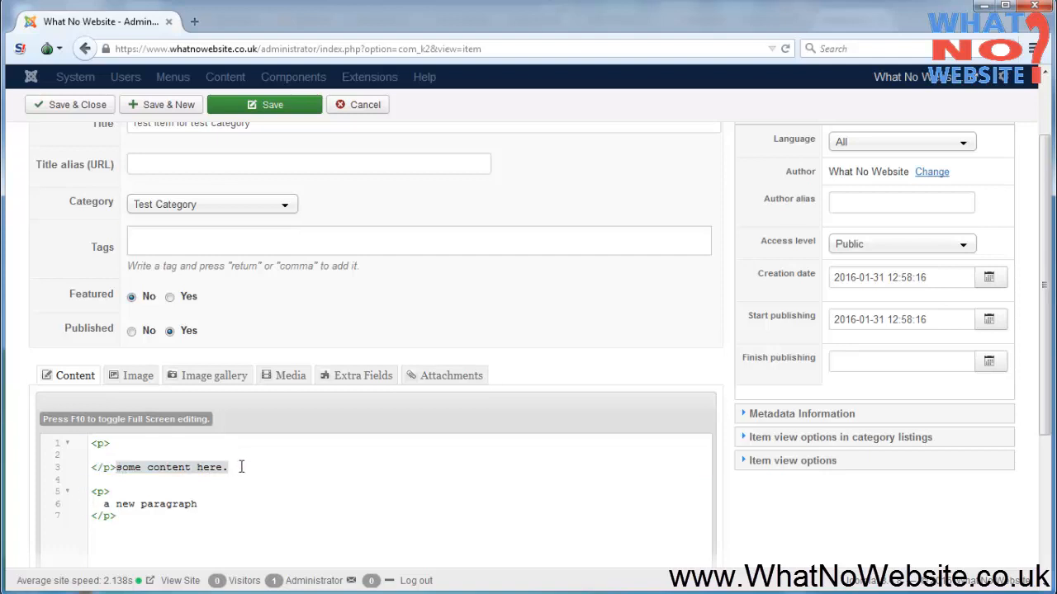
{"action": "key", "text": "ctrl+x"}
{"action": "left_click", "coordinate": [136, 446]}
{"action": "left_click", "coordinate": [147, 456]}
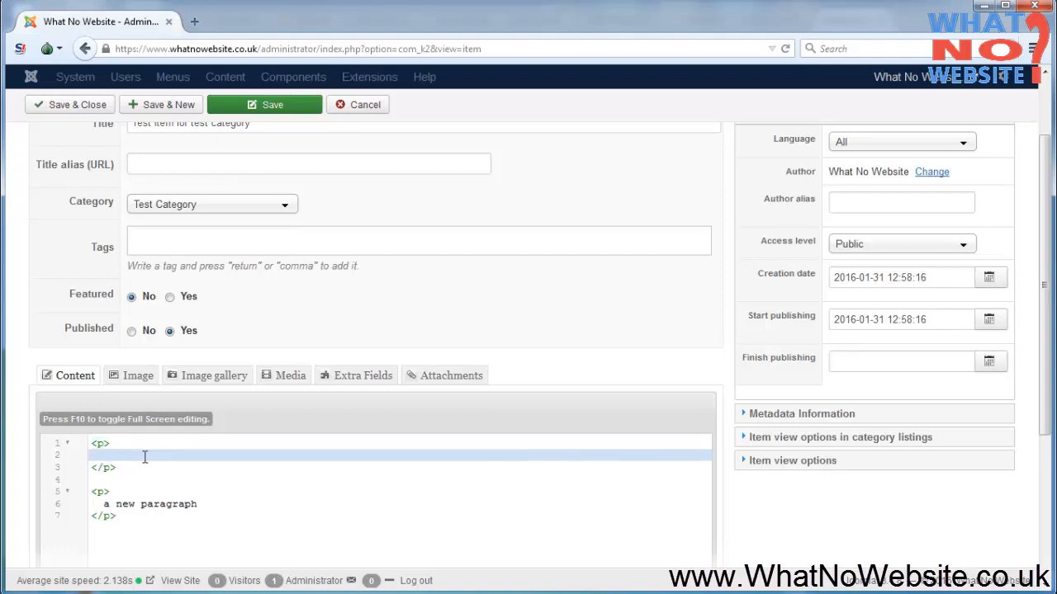
{"action": "key", "text": "ctrl+v"}
- Collapse the author publishing status settings and review the wording of the item's title
{"action": "scroll", "coordinate": [670, 308], "scroll_direction": "up", "scroll_amount": 2}
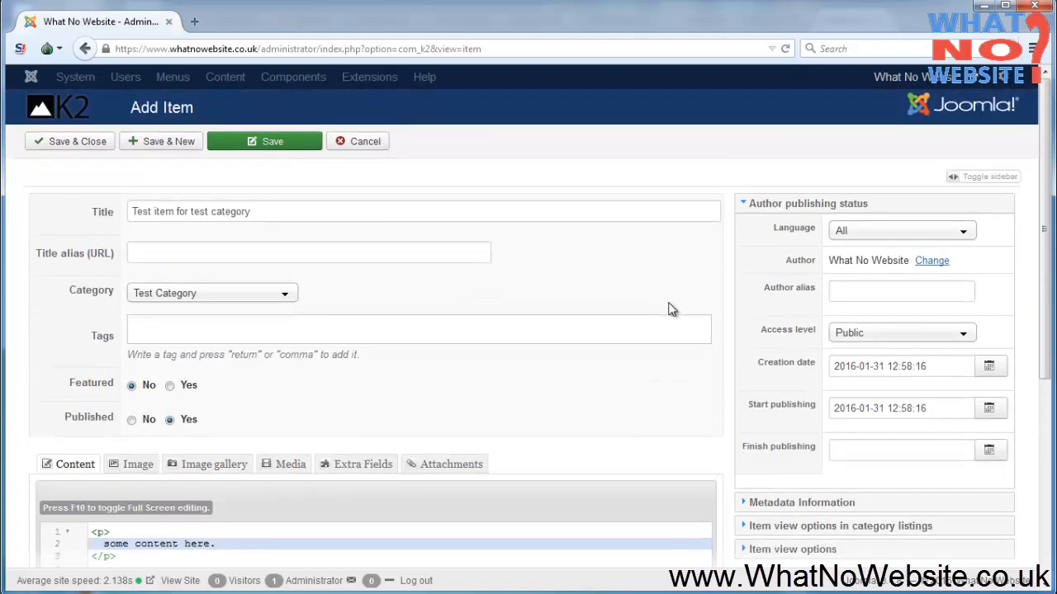
{"action": "left_click", "coordinate": [745, 206]}
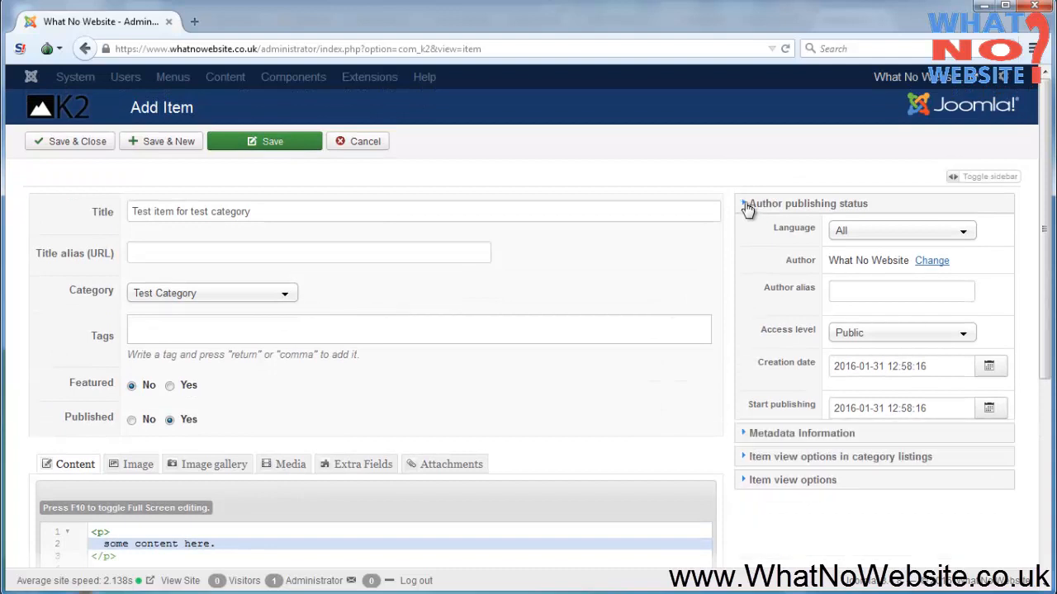
{"action": "triple_click", "coordinate": [355, 211]}
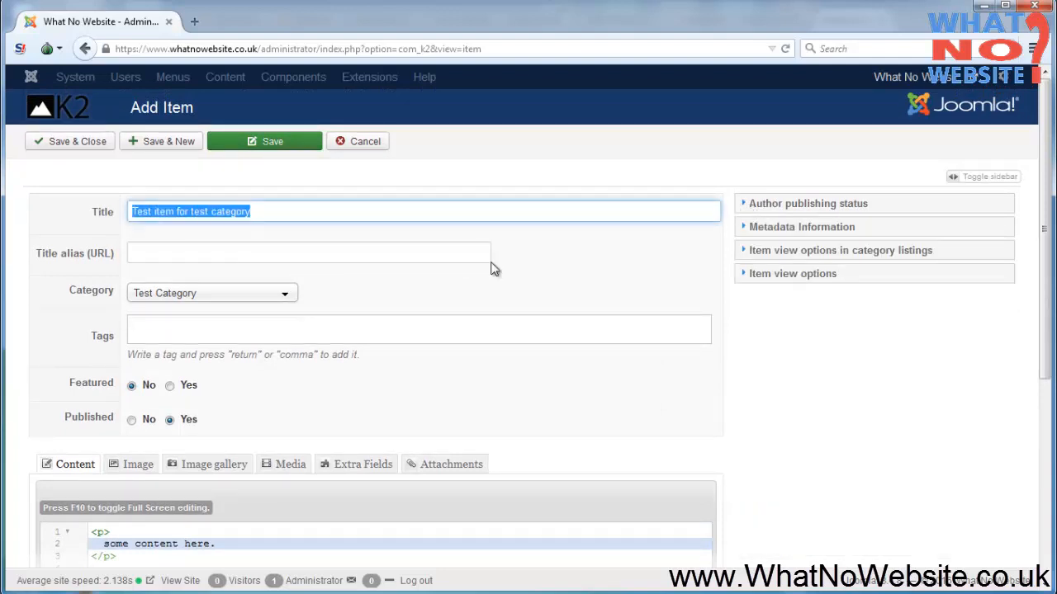
{"action": "left_click", "coordinate": [283, 213]}
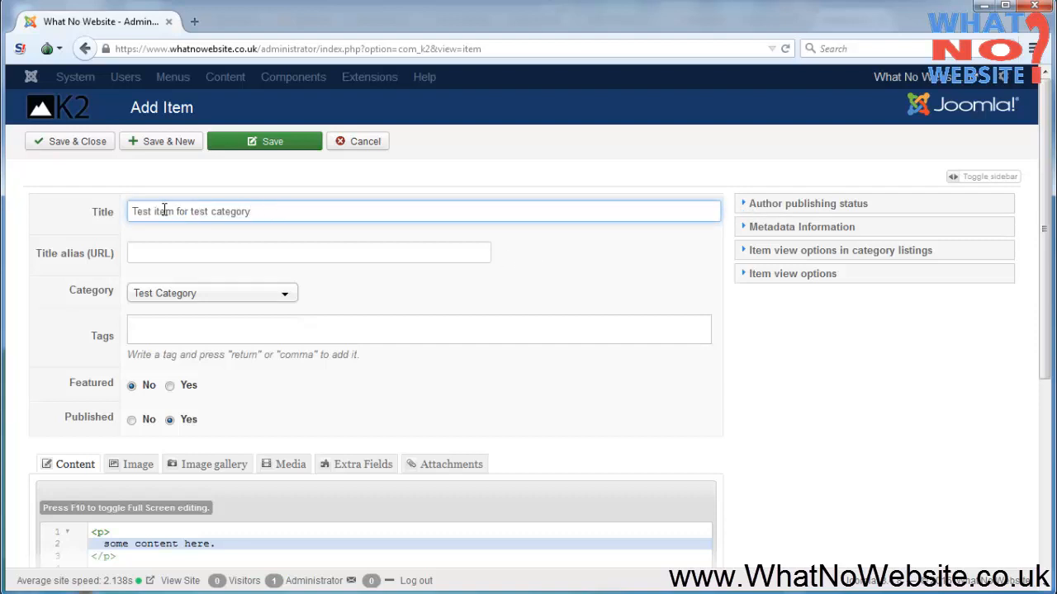
{"action": "left_click_drag", "start_coordinate": [133, 211], "coordinate": [255, 212]}
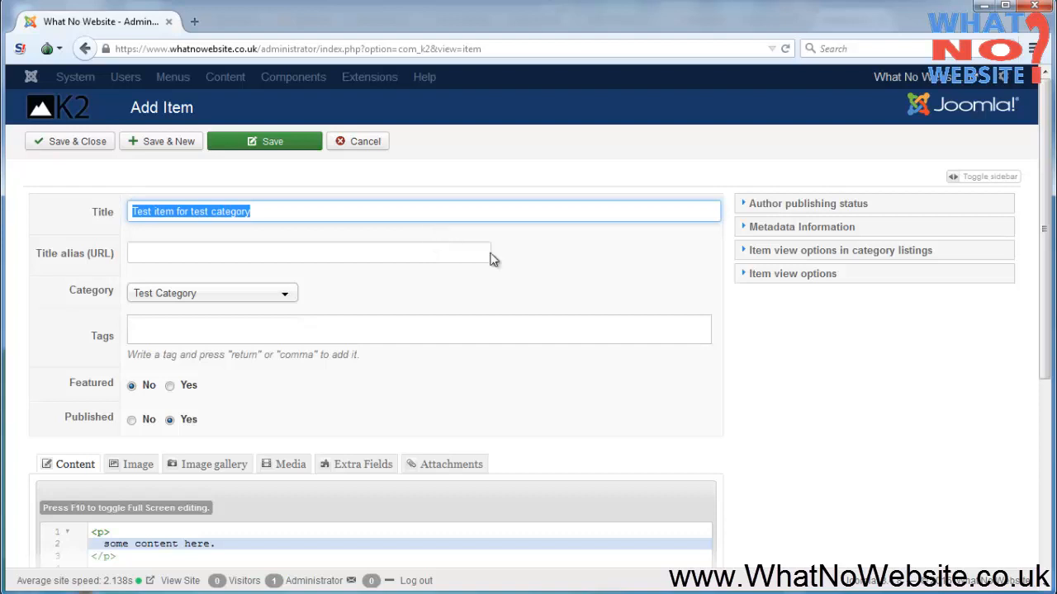
- Enter the item's metadata description "Sample description for sample category item." and the keywords "test item for test category"
{"action": "left_click", "coordinate": [791, 231]}
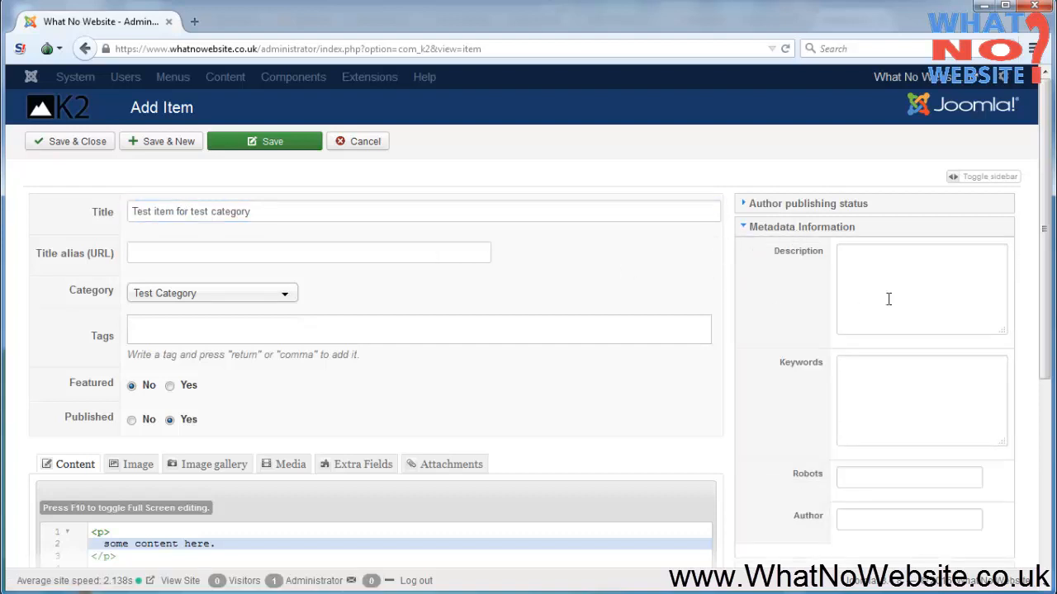
{"action": "left_click", "coordinate": [914, 270]}
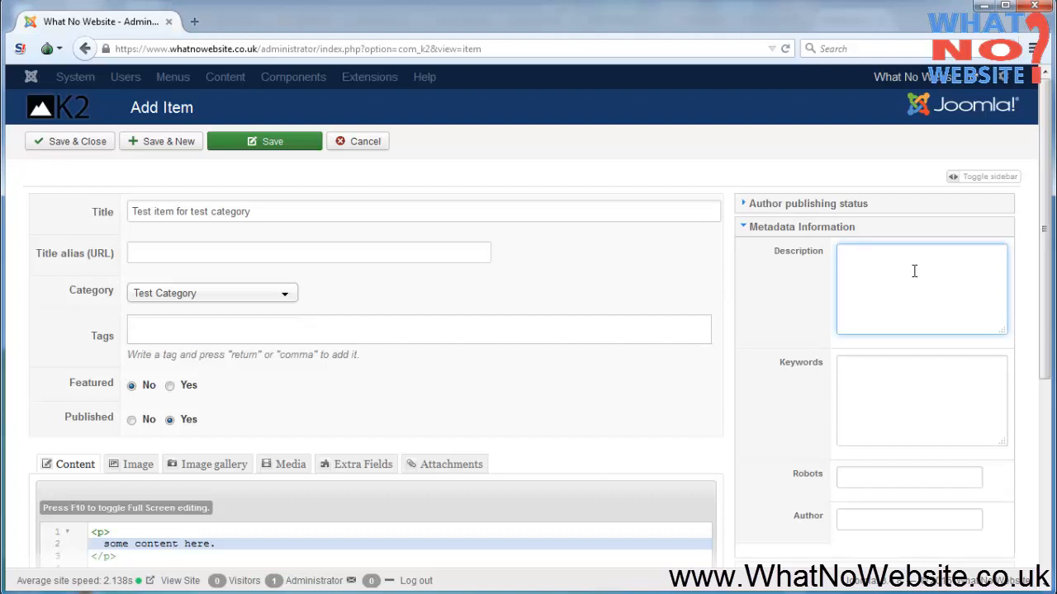
{"action": "type", "text": "Sample description for sample category item"}
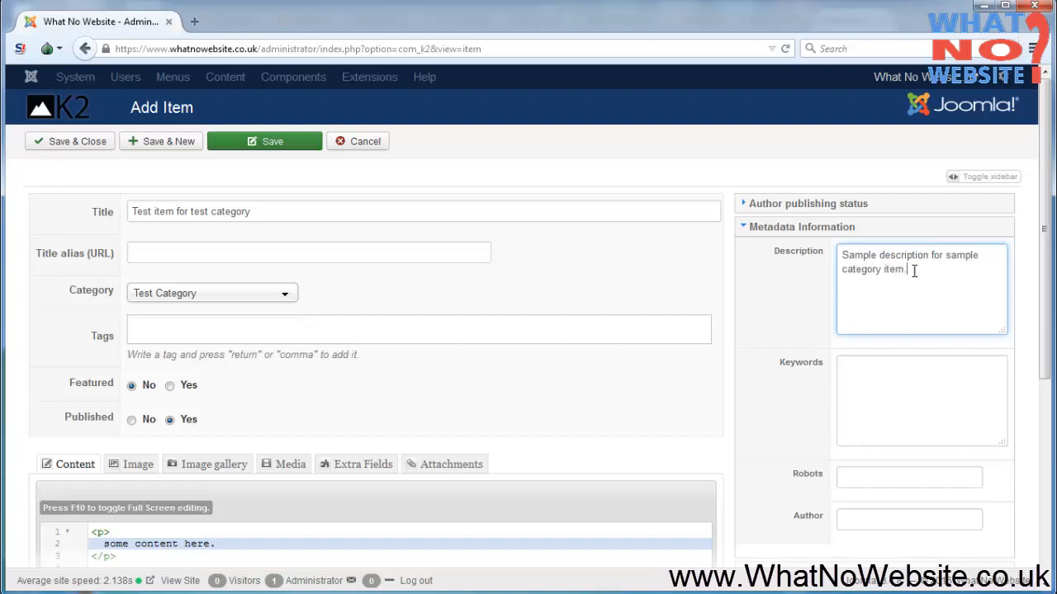
{"action": "type", "text": "."}
{"action": "key", "text": "Tab"}
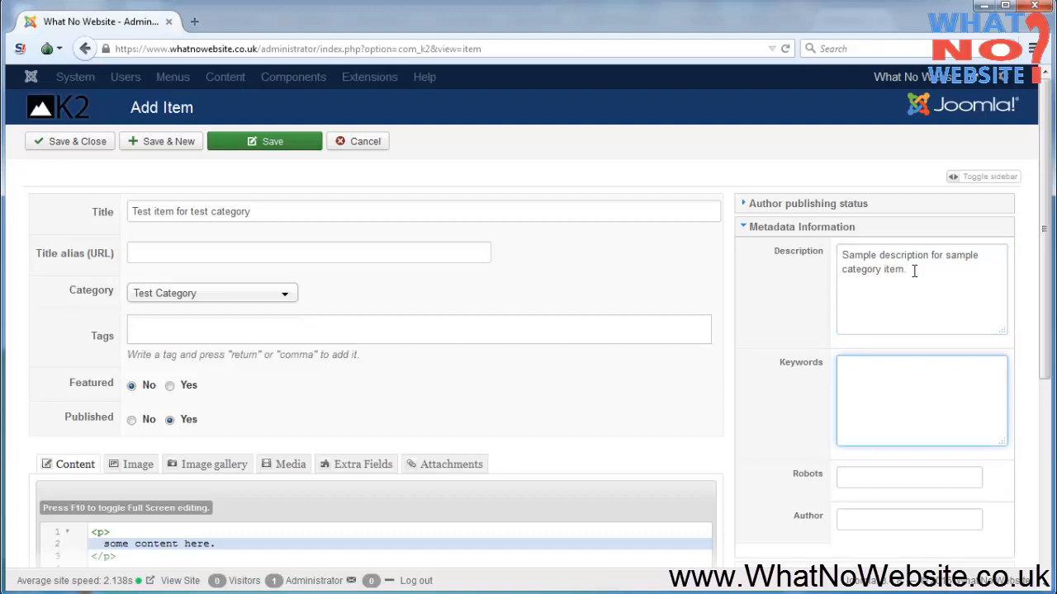
{"action": "type", "text": "test item for test categ"}
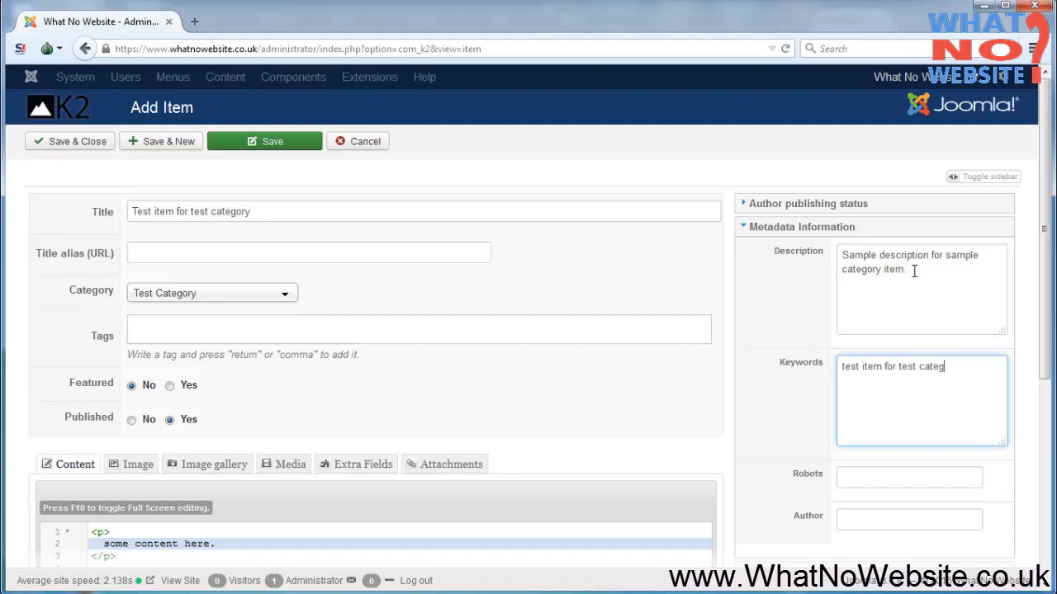
{"action": "type", "text": "ory"}
- Reword the metadata description to "Test description for test category item."
{"action": "left_click", "coordinate": [851, 259]}
{"action": "double_click", "coordinate": [851, 258]}
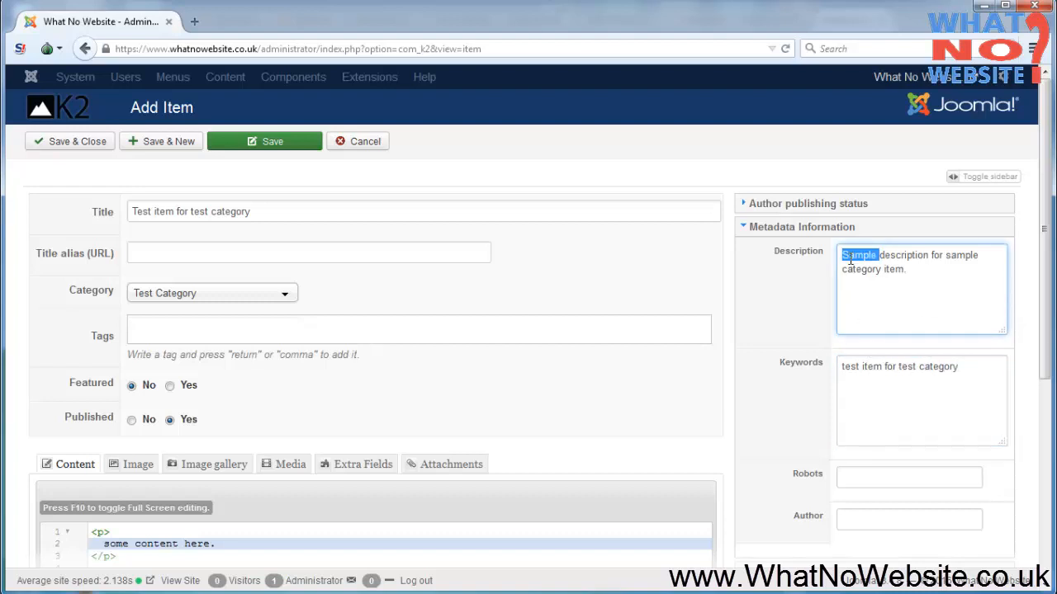
{"action": "type", "text": "Test"}
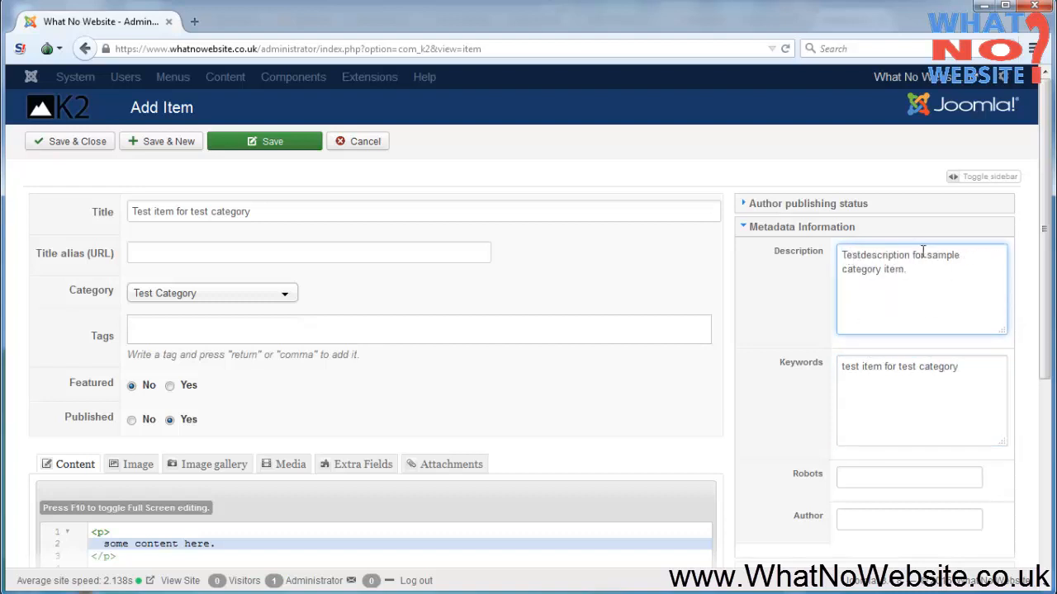
{"action": "double_click", "coordinate": [949, 255]}
{"action": "type", "text": "r"}
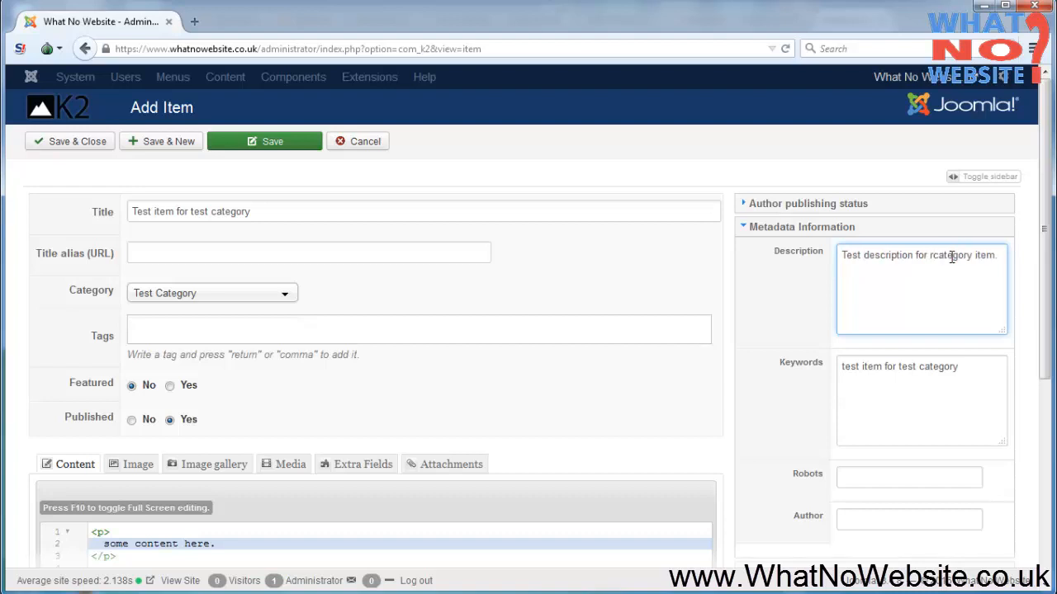
{"action": "key", "text": "BackSpace"}
{"action": "type", "text": "test"}
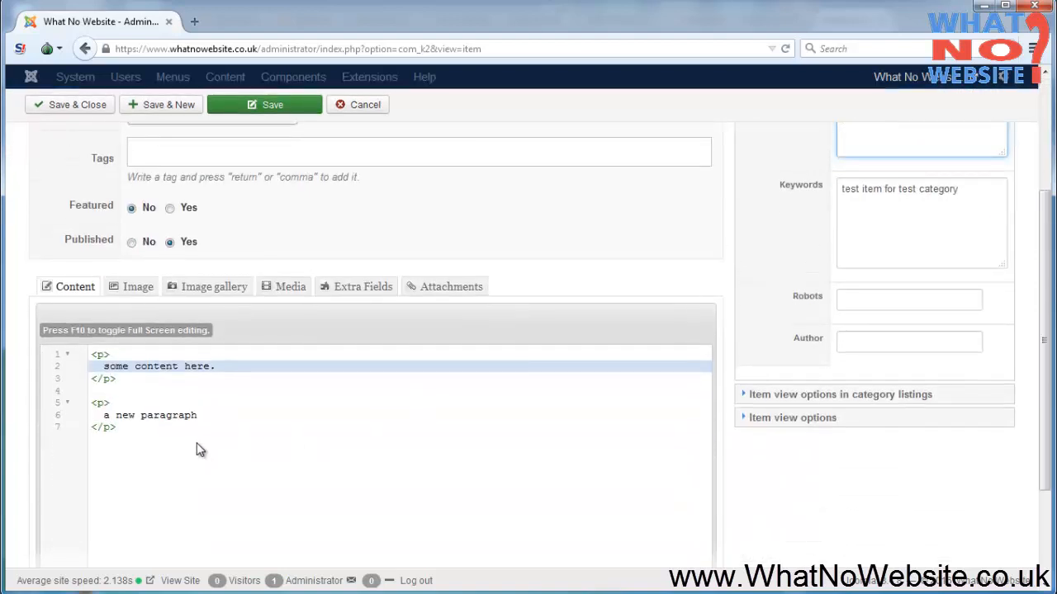
- Look at the item's image upload options without choosing a file and return to the item's content
{"action": "left_click", "coordinate": [198, 448]}
{"action": "key", "text": "ctrl+a"}
{"action": "left_click", "coordinate": [137, 287]}
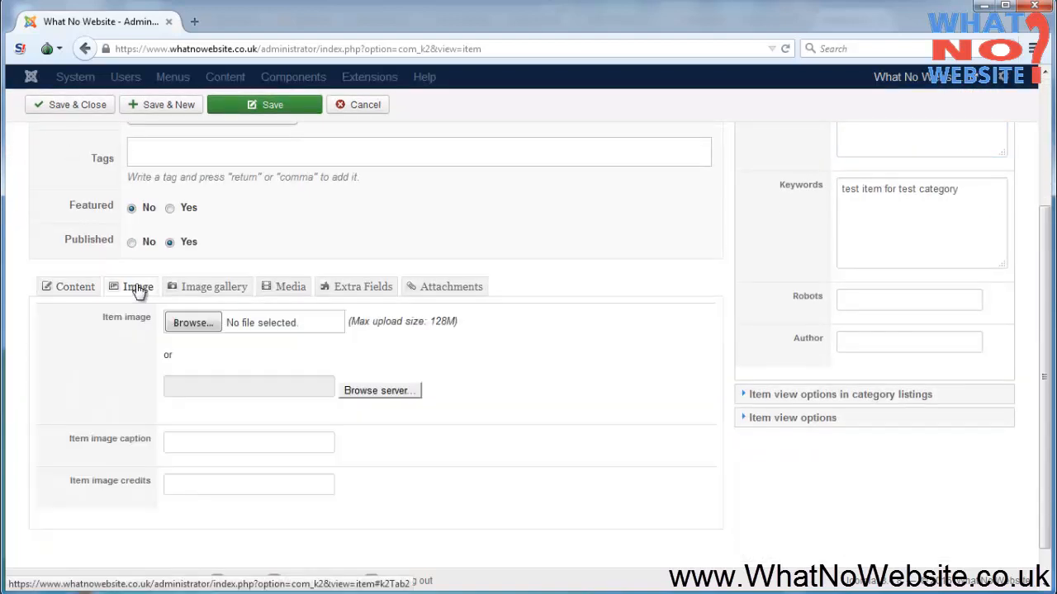
{"action": "left_click", "coordinate": [192, 322]}
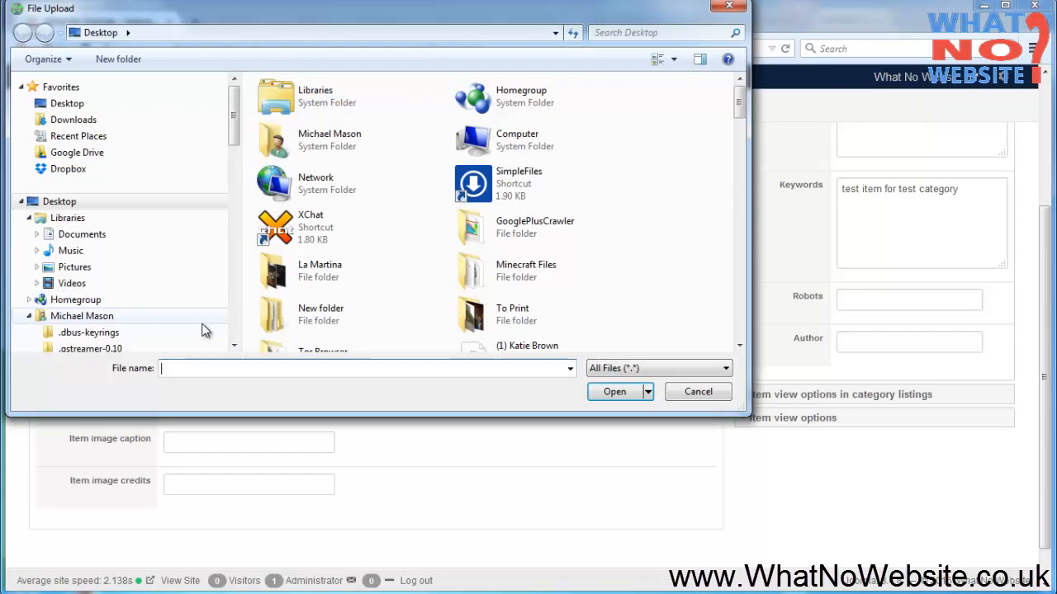
{"action": "key", "text": "Escape"}
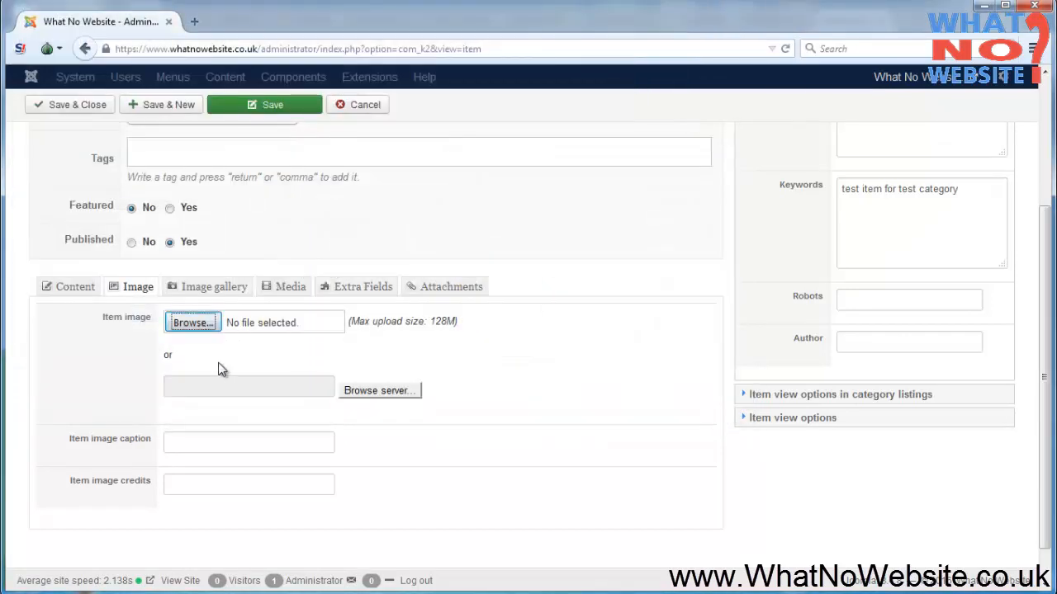
{"action": "left_click", "coordinate": [74, 289]}
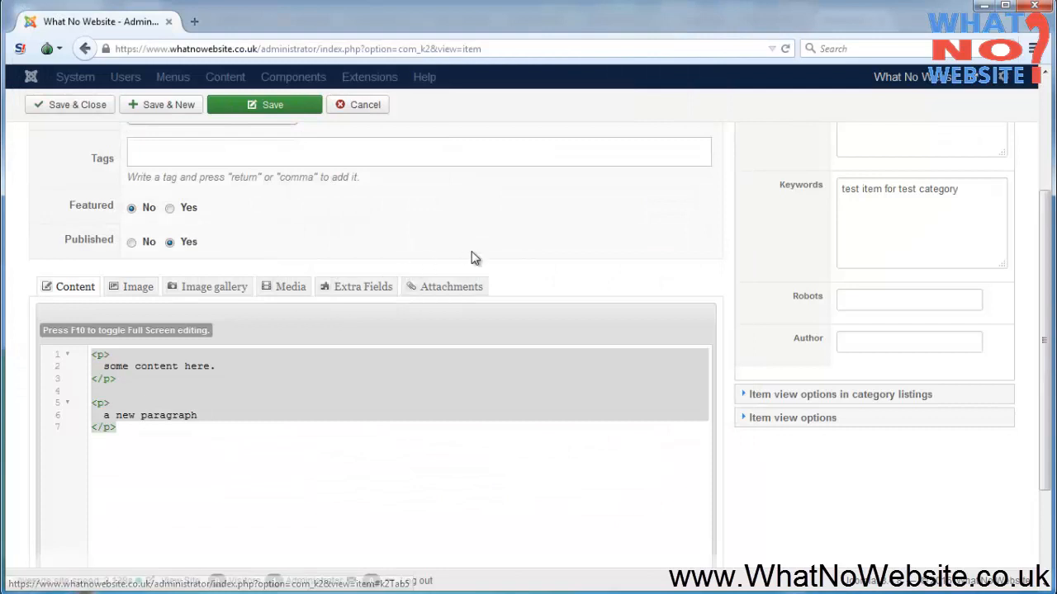
- Save the new item and close it
{"action": "scroll", "coordinate": [883, 122], "scroll_direction": "up", "scroll_amount": 3}
{"action": "left_click", "coordinate": [91, 142]}
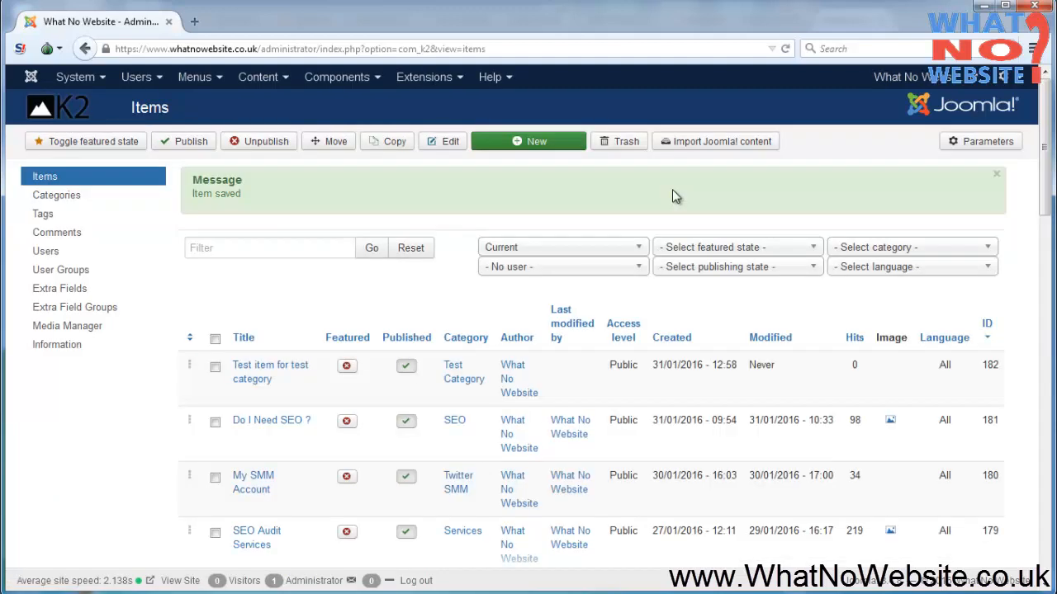
- View the live website from the administrator and open its Blog page
{"action": "left_click", "coordinate": [180, 581]}
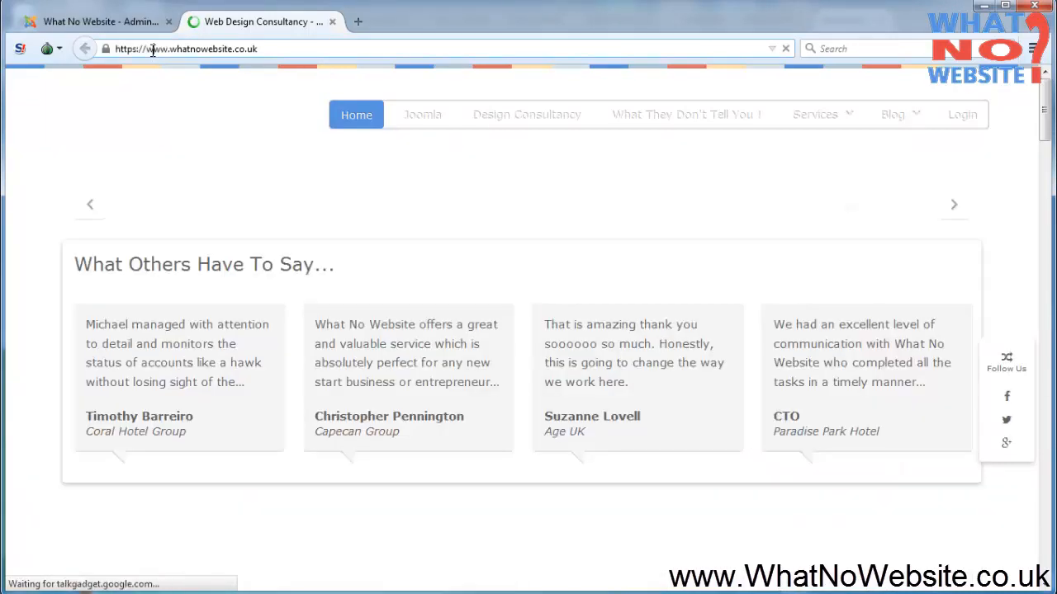
{"action": "double_click", "coordinate": [155, 50]}
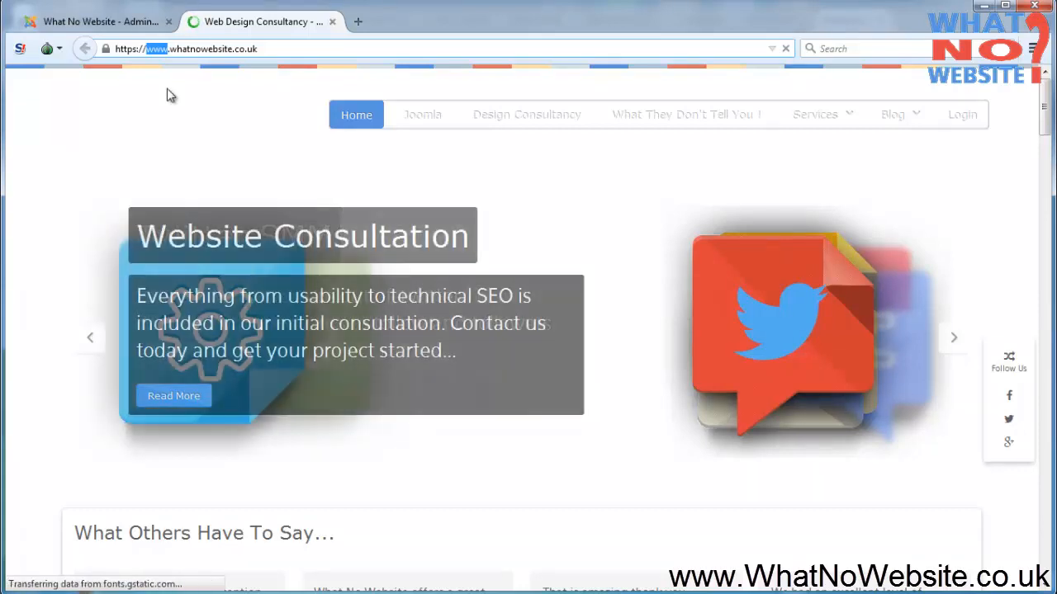
{"action": "key", "text": "BackSpace"}
{"action": "key", "text": "Return"}
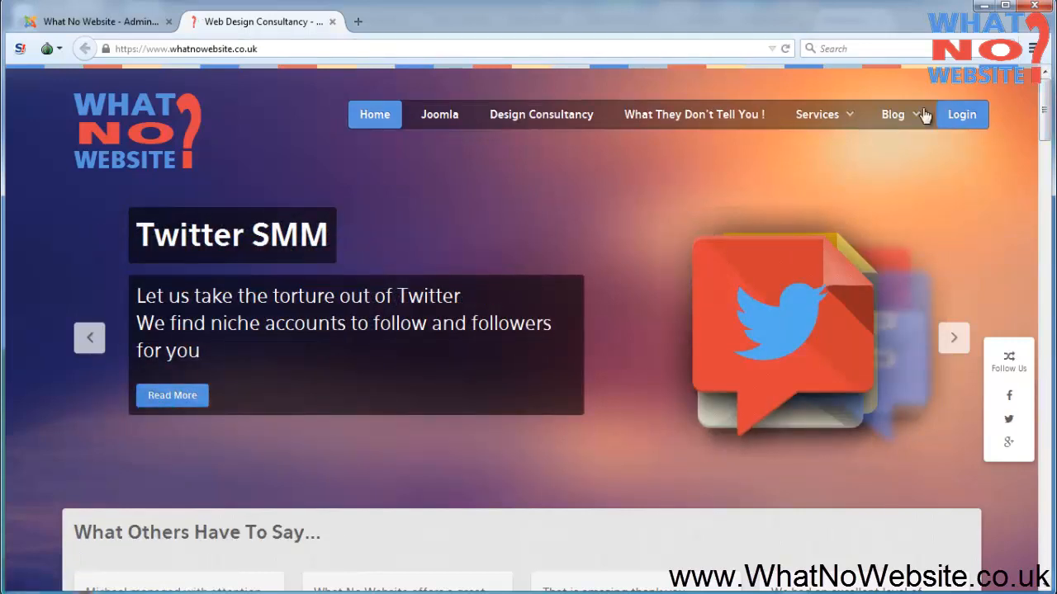
{"action": "left_click", "coordinate": [895, 113]}
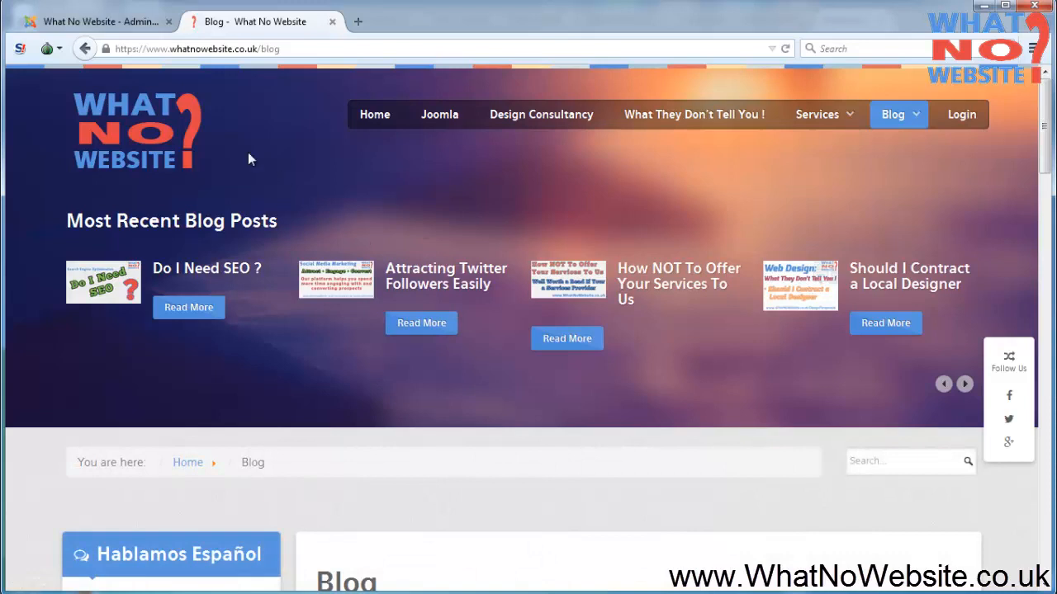
- Compare the category of the "Do I Need SEO ?" item in the K2 items list with the posts shown on the live Blog page
{"action": "left_click", "coordinate": [119, 25]}
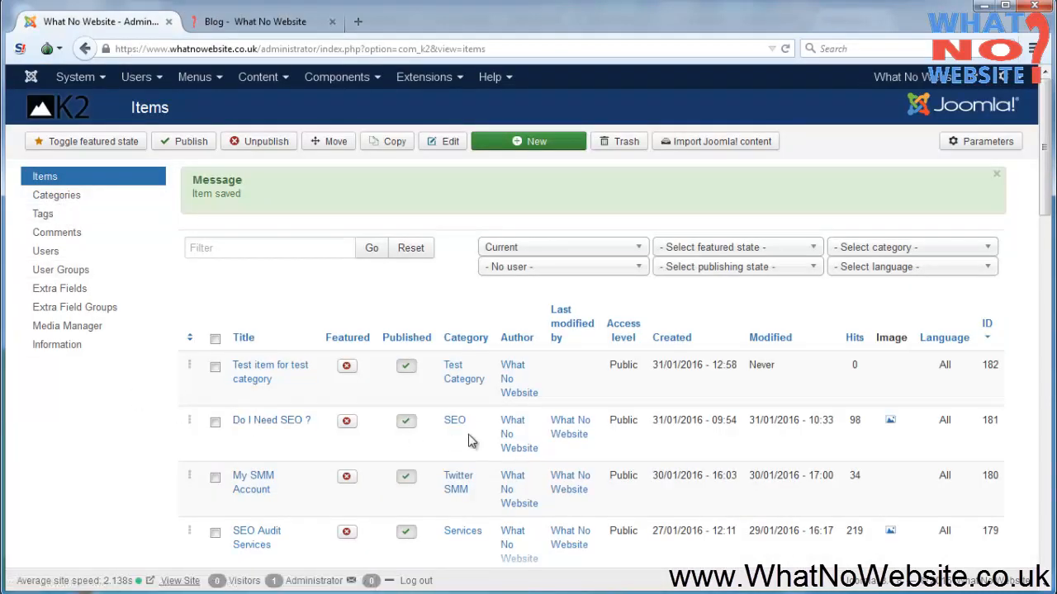
{"action": "left_click_drag", "start_coordinate": [467, 423], "coordinate": [444, 423]}
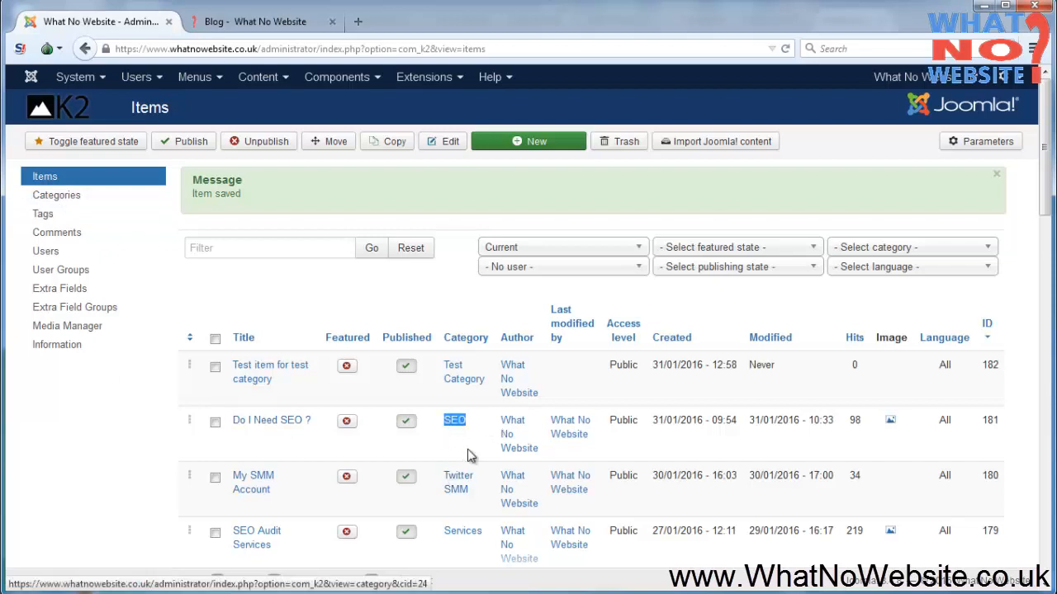
{"action": "left_click", "coordinate": [268, 27]}
{"action": "mouse_move", "coordinate": [901, 132]}
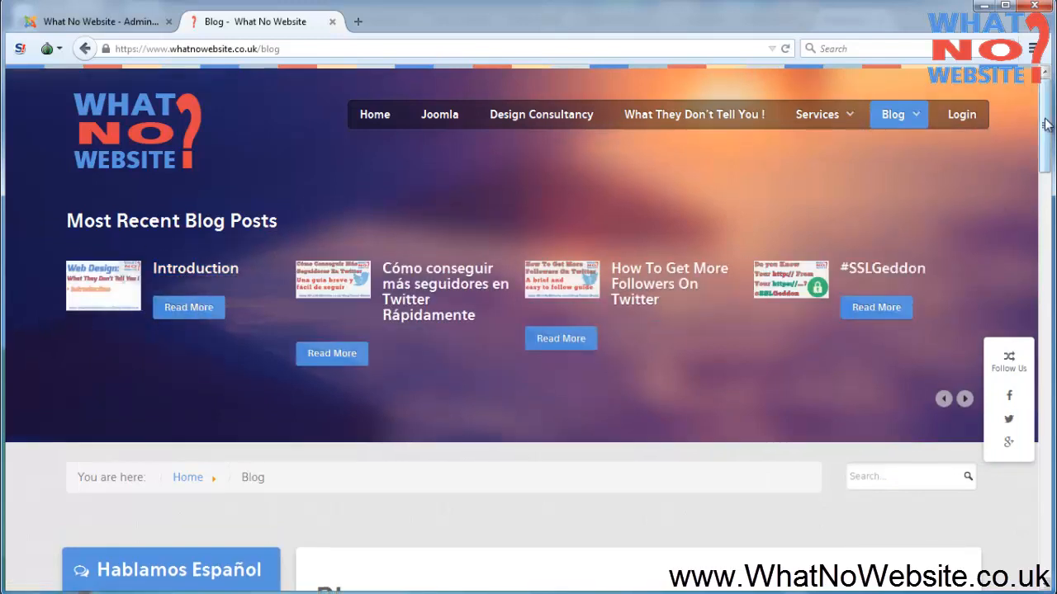
{"action": "left_click_drag", "start_coordinate": [1052, 142], "coordinate": [1045, 74]}
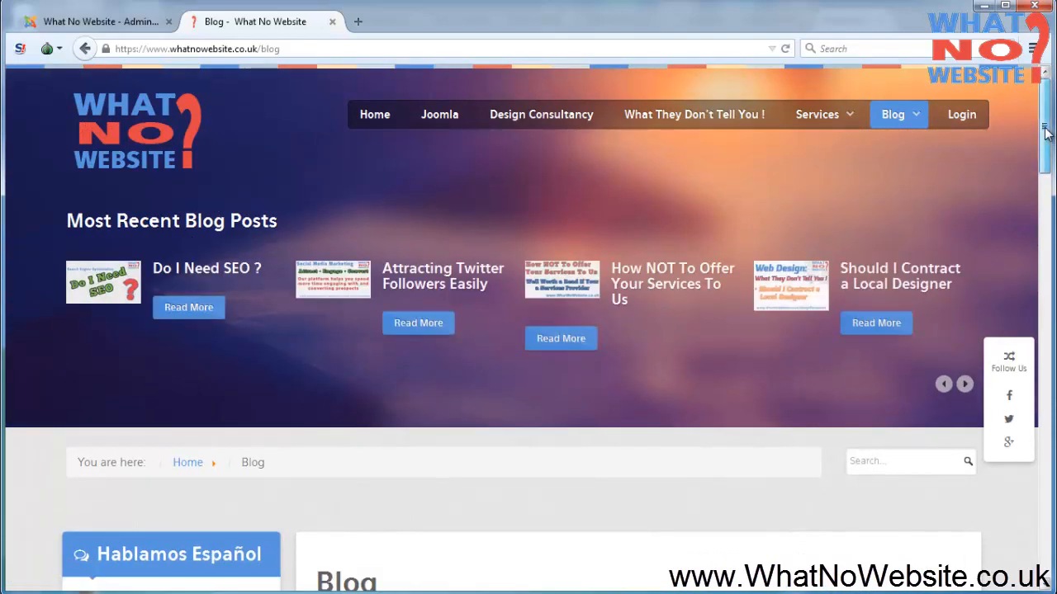
{"action": "left_click_drag", "start_coordinate": [1047, 105], "coordinate": [1054, 200]}
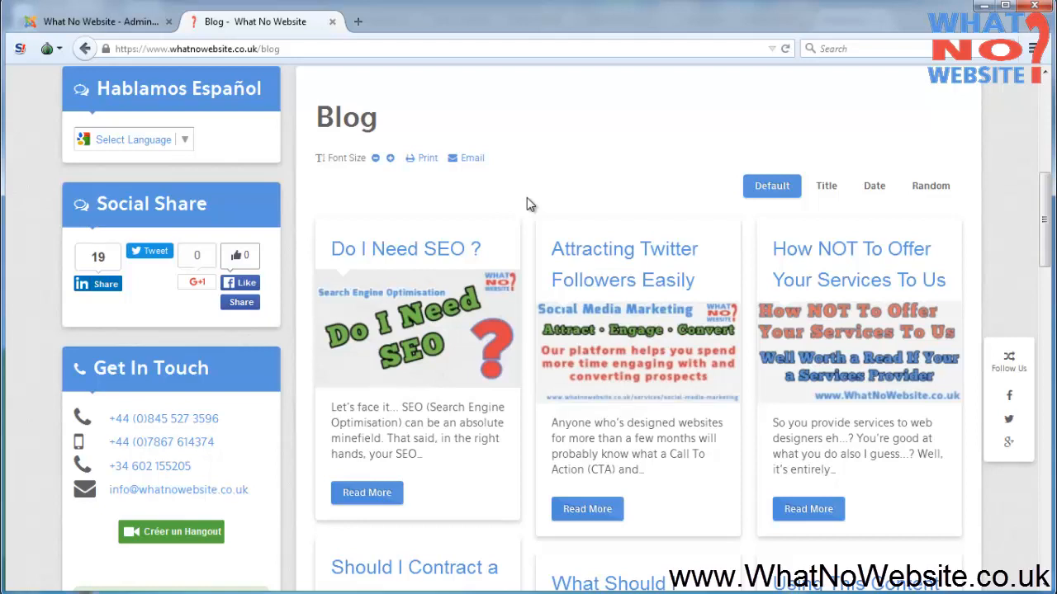
{"action": "left_click_drag", "start_coordinate": [1045, 203], "coordinate": [1045, 218]}
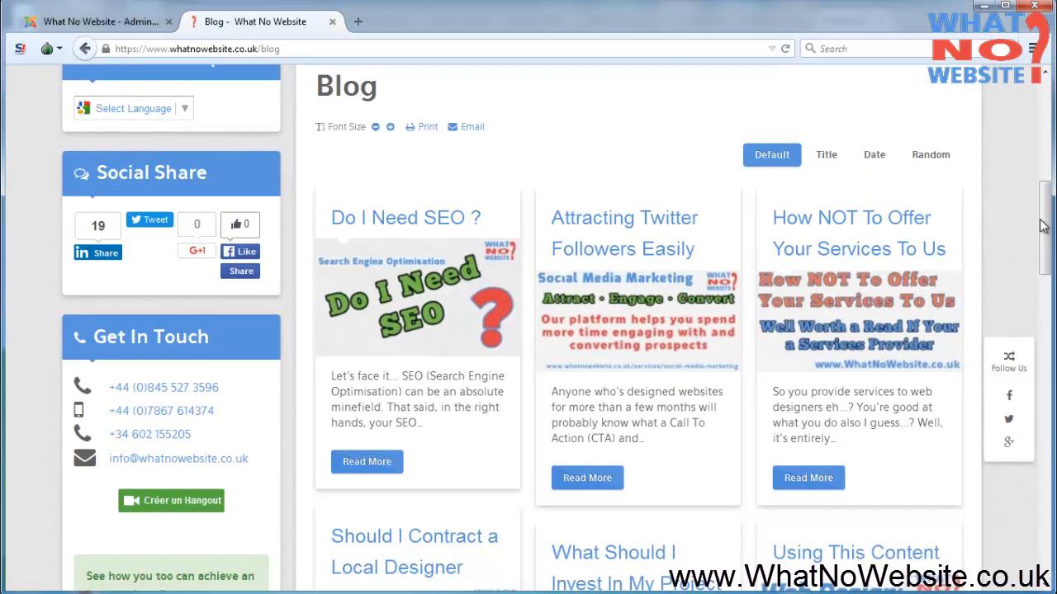
{"action": "scroll", "coordinate": [555, 251], "scroll_direction": "down", "scroll_amount": 1}
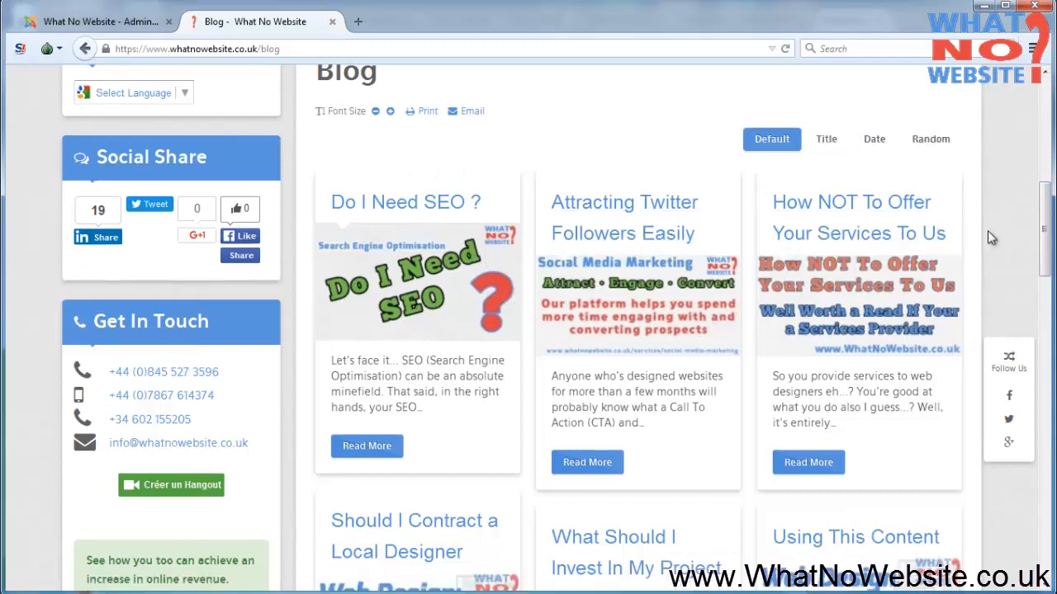
{"action": "left_click_drag", "start_coordinate": [1046, 223], "coordinate": [1046, 116]}
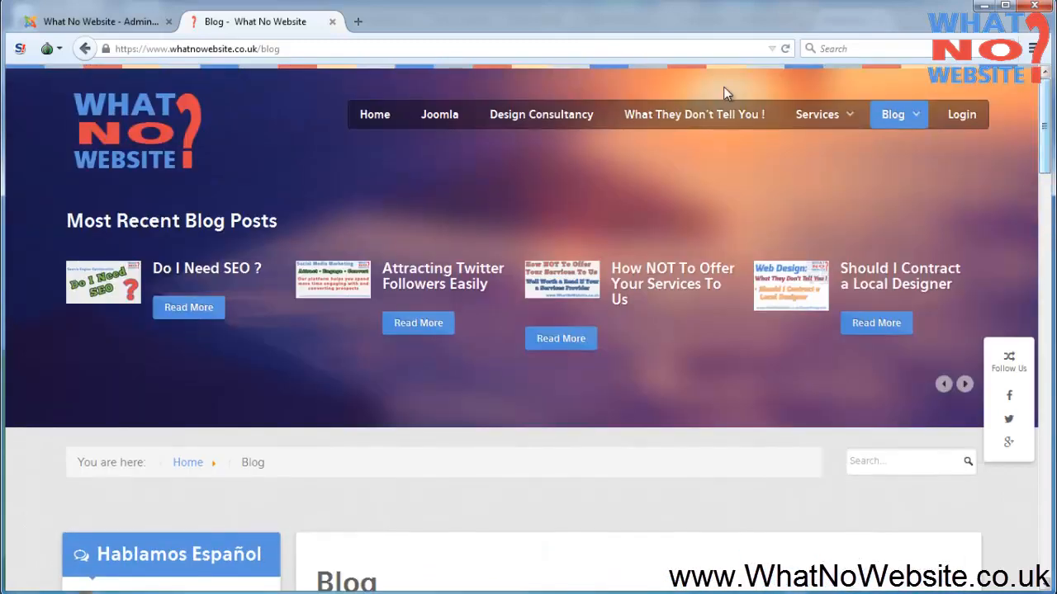
- Open the Main Menu's list of menu items in the administrator and check the navigation menu on the live site
{"action": "left_click", "coordinate": [110, 24]}
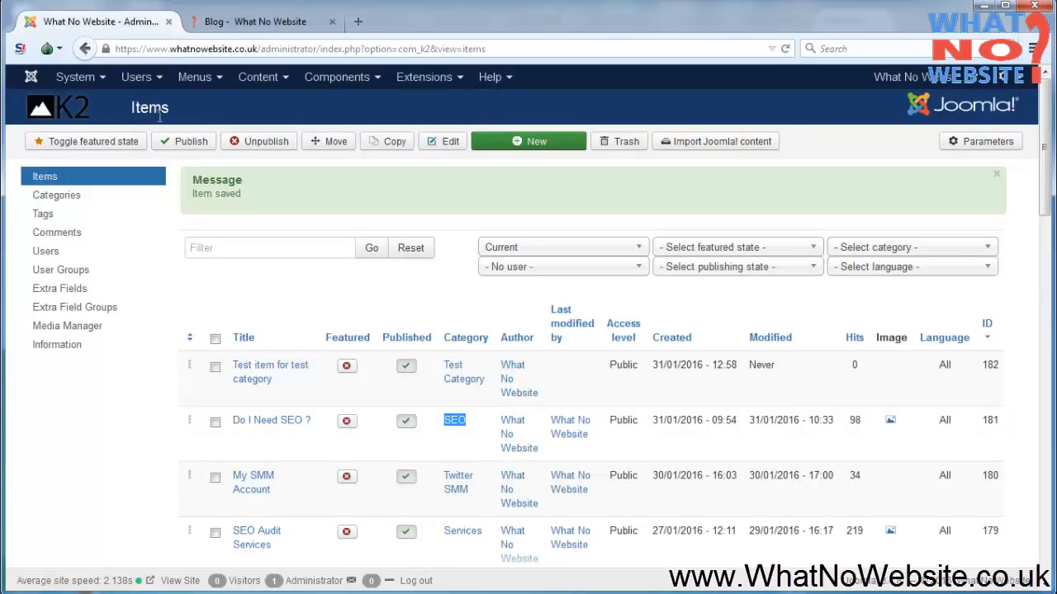
{"action": "left_click", "coordinate": [199, 84]}
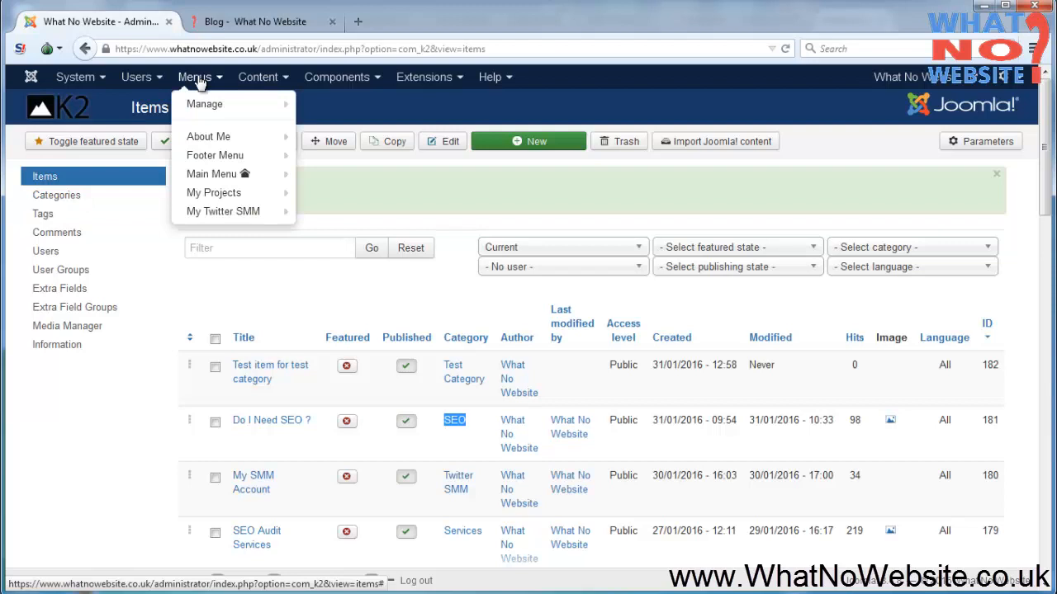
{"action": "left_click", "coordinate": [221, 180]}
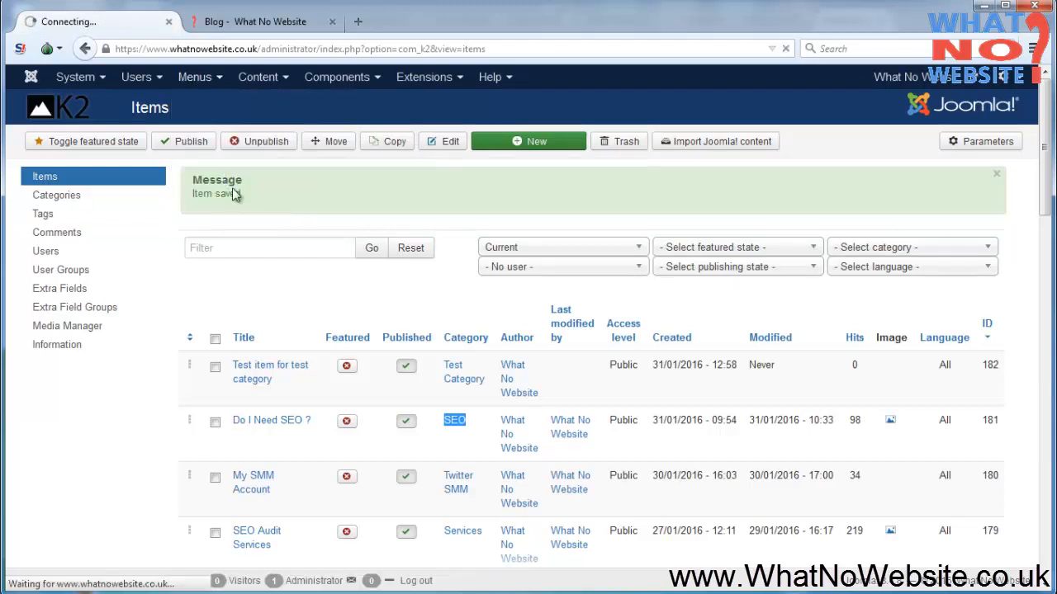
{"action": "left_click", "coordinate": [288, 21]}
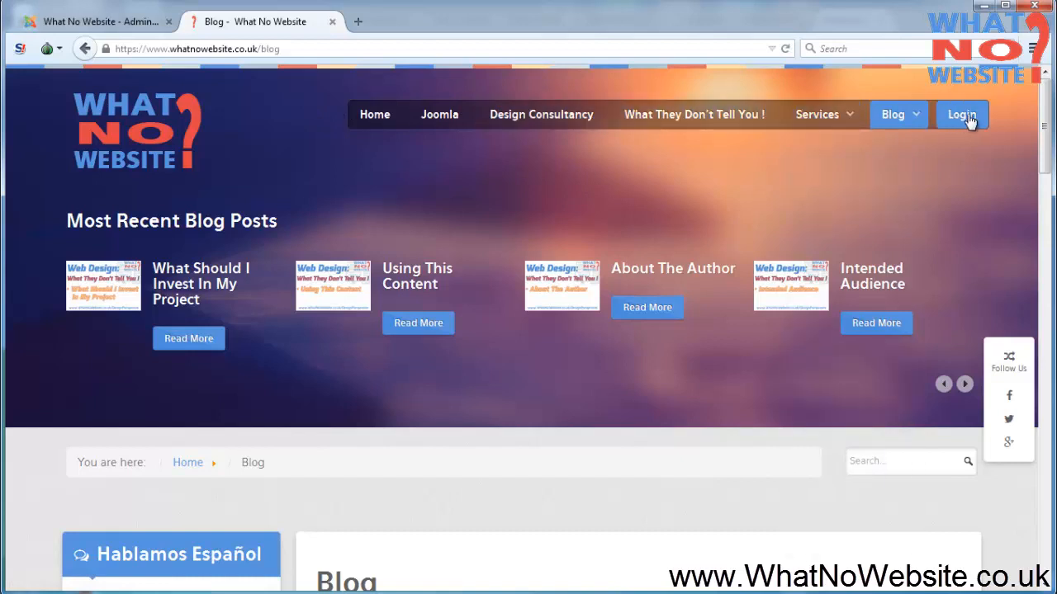
{"action": "left_click", "coordinate": [73, 21]}
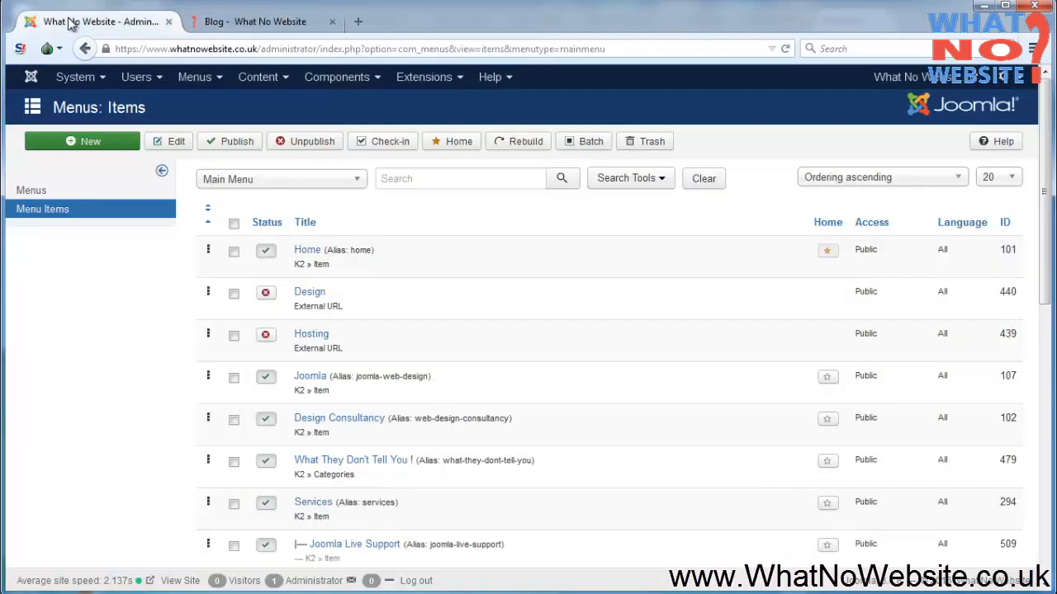
- Start a new item in the Main Menu and give it the menu title "Test Item"
{"action": "left_click", "coordinate": [86, 144]}
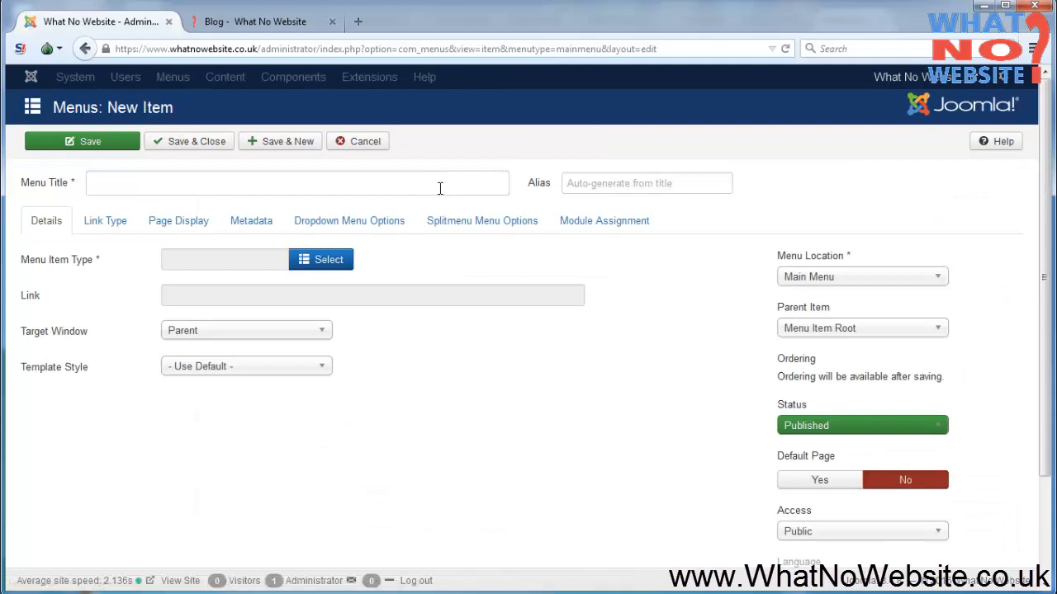
{"action": "left_click", "coordinate": [435, 184]}
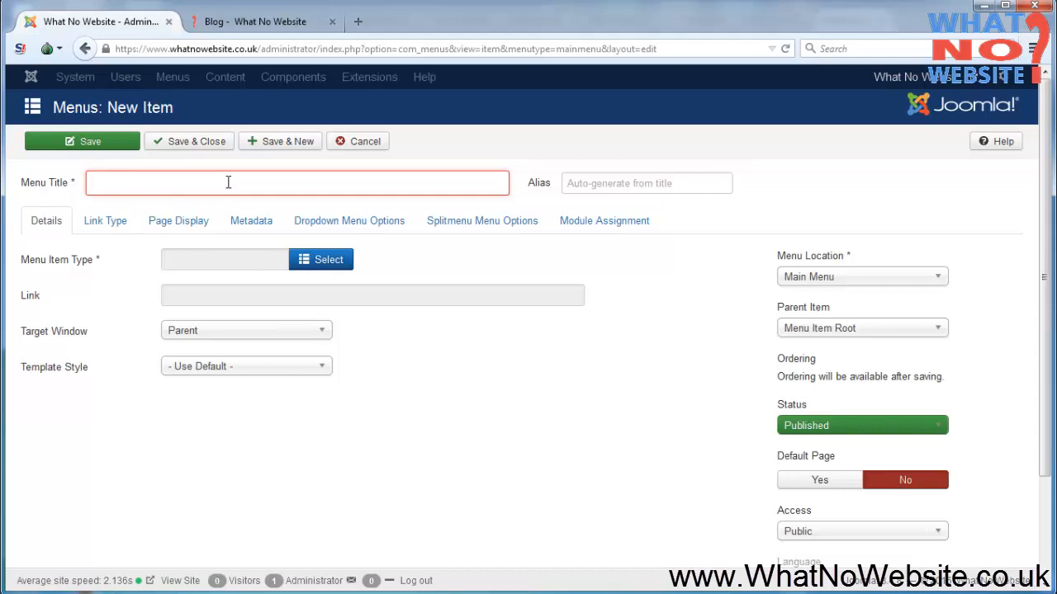
{"action": "type", "text": "Test Item"}
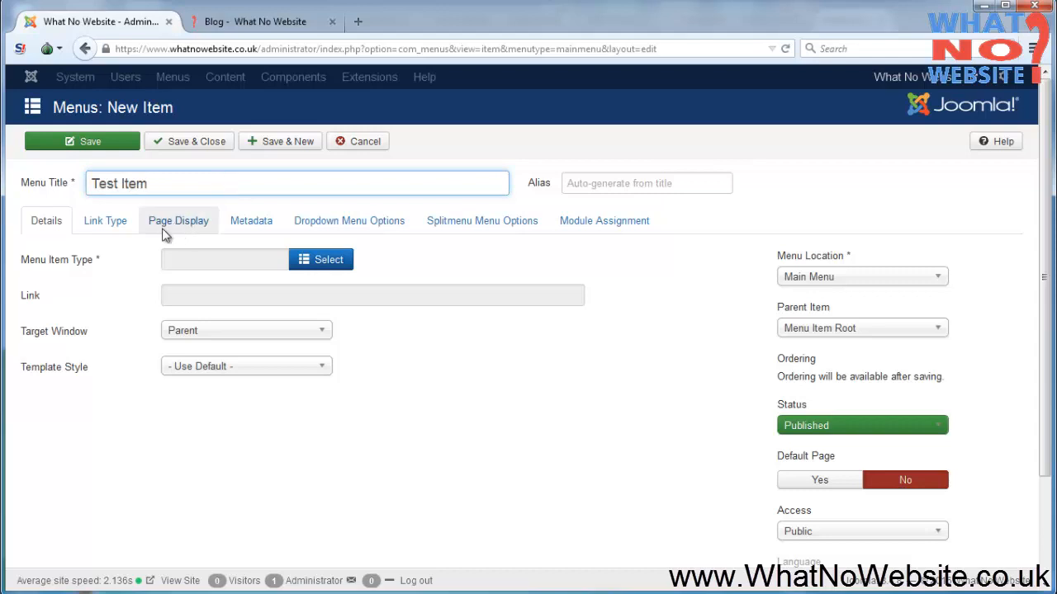
{"action": "mouse_move", "coordinate": [59, 270]}
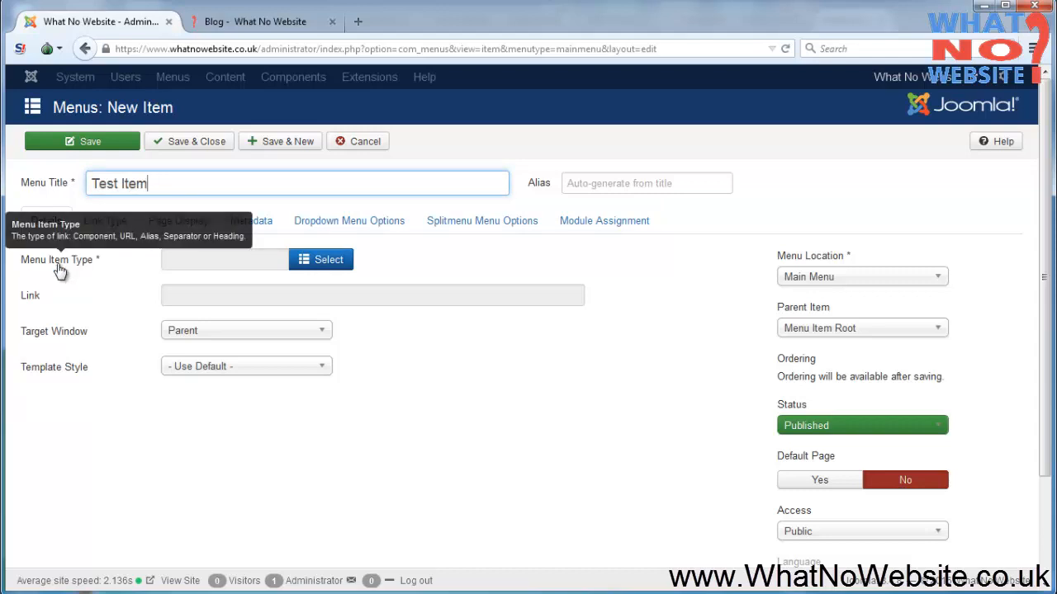
- Set the new menu item's type to the K2 Item link
{"action": "left_click", "coordinate": [338, 267]}
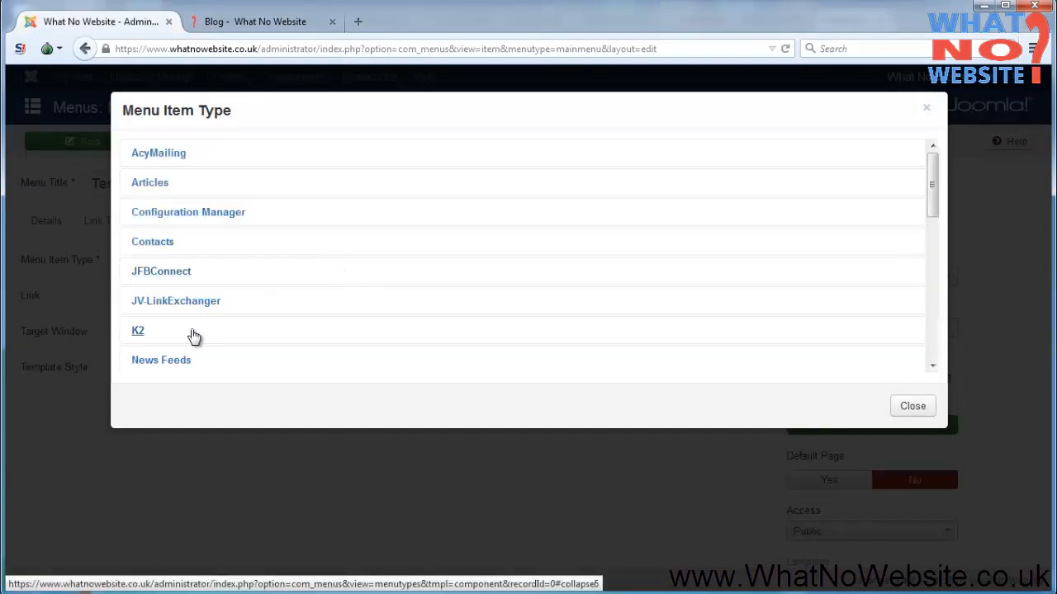
{"action": "left_click", "coordinate": [193, 336]}
{"action": "scroll", "coordinate": [371, 294], "scroll_direction": "down", "scroll_amount": 2}
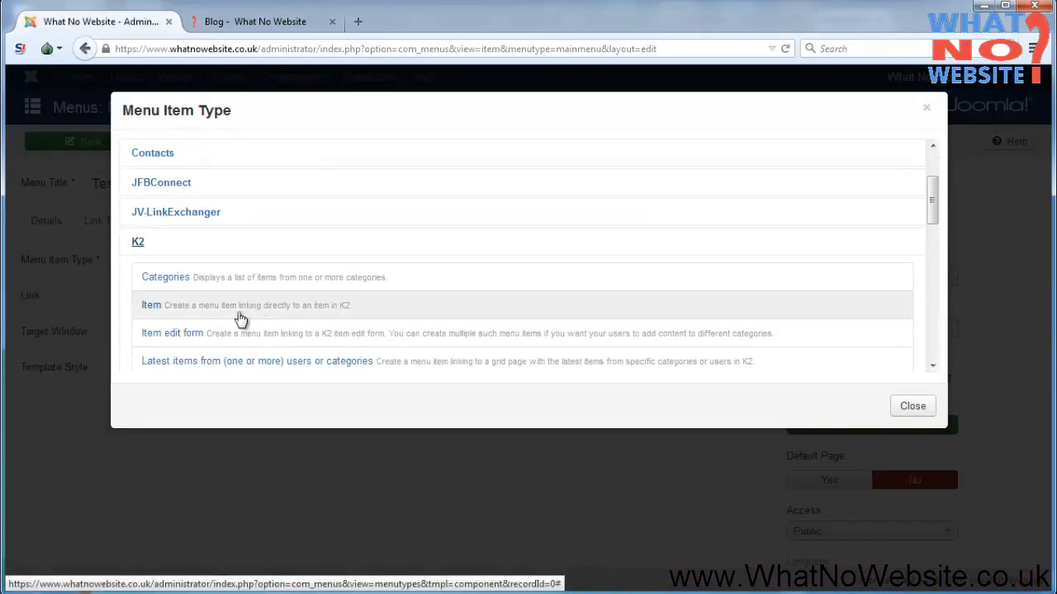
{"action": "left_click", "coordinate": [152, 305]}
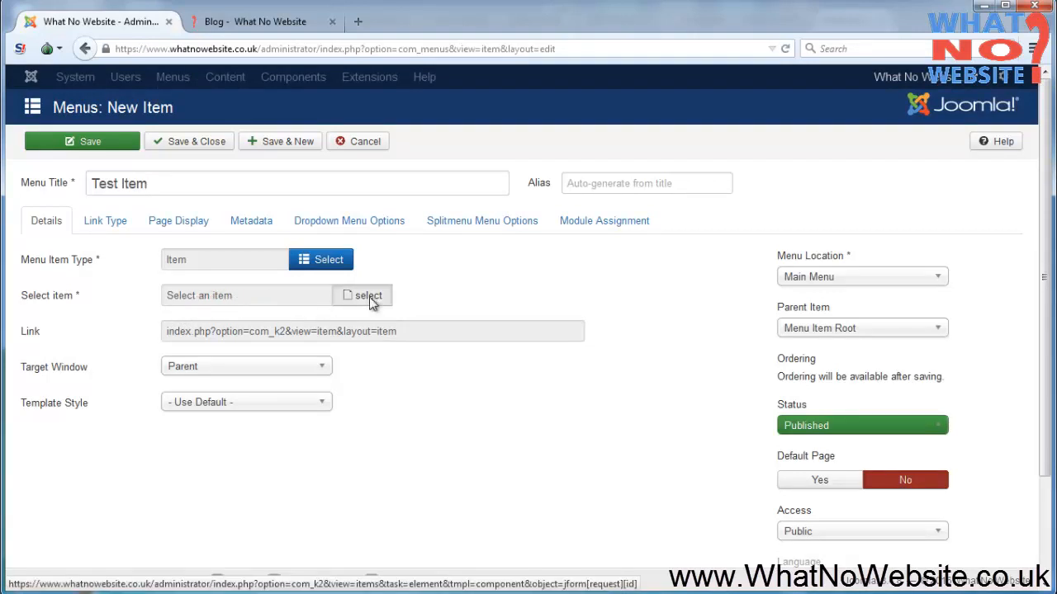
- Choose "Test item for test category" as the linked K2 item, then save and close the menu item
{"action": "left_click", "coordinate": [368, 297]}
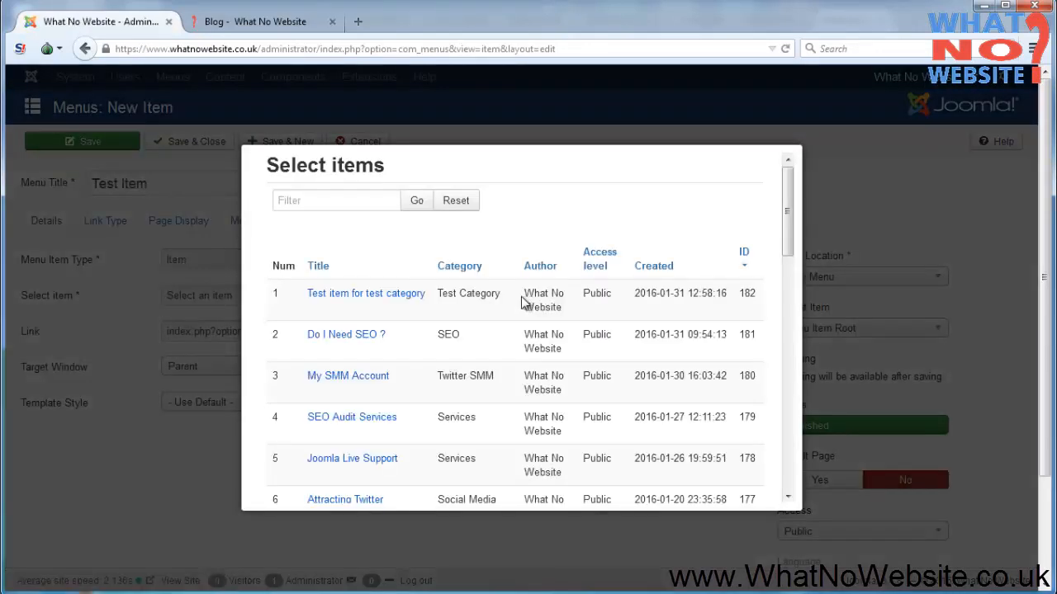
{"action": "left_click", "coordinate": [376, 298]}
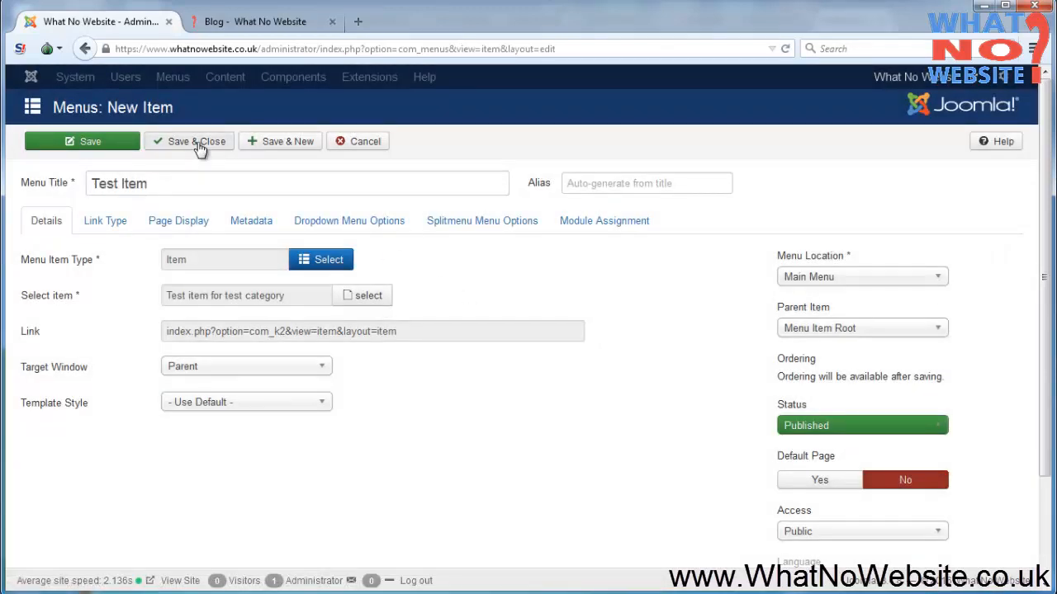
{"action": "left_click", "coordinate": [20, 183]}
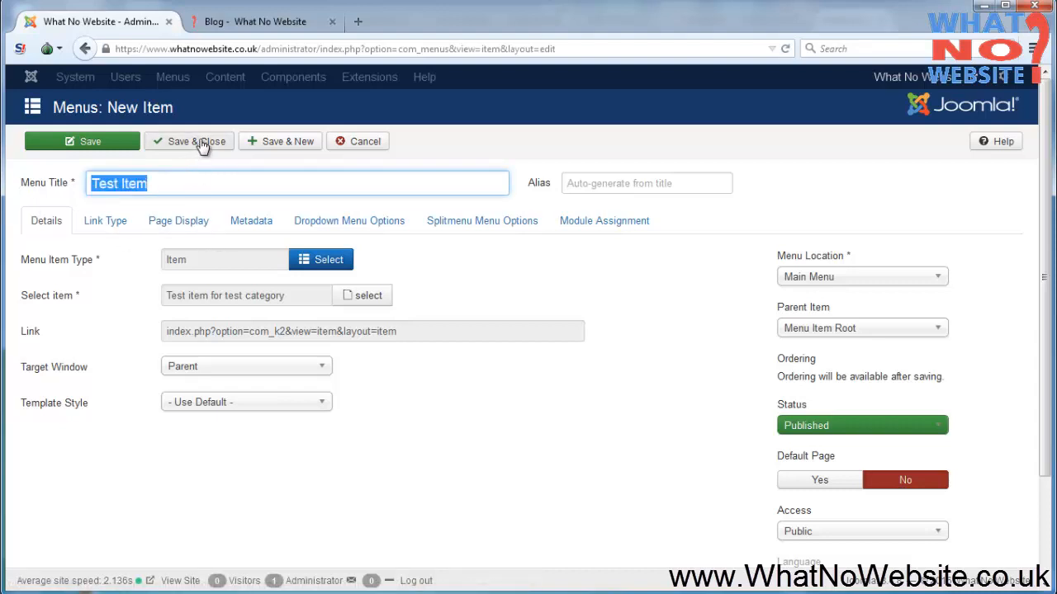
{"action": "left_click", "coordinate": [202, 144]}
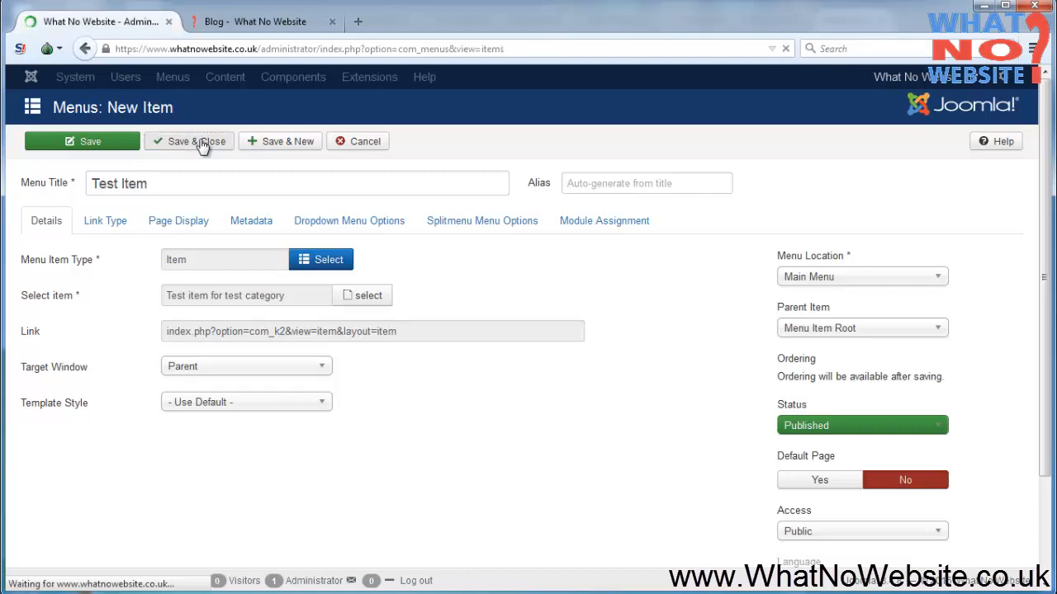
- Open the Test Item page from the live site's home page and rate the item five stars
{"action": "left_click", "coordinate": [242, 30]}
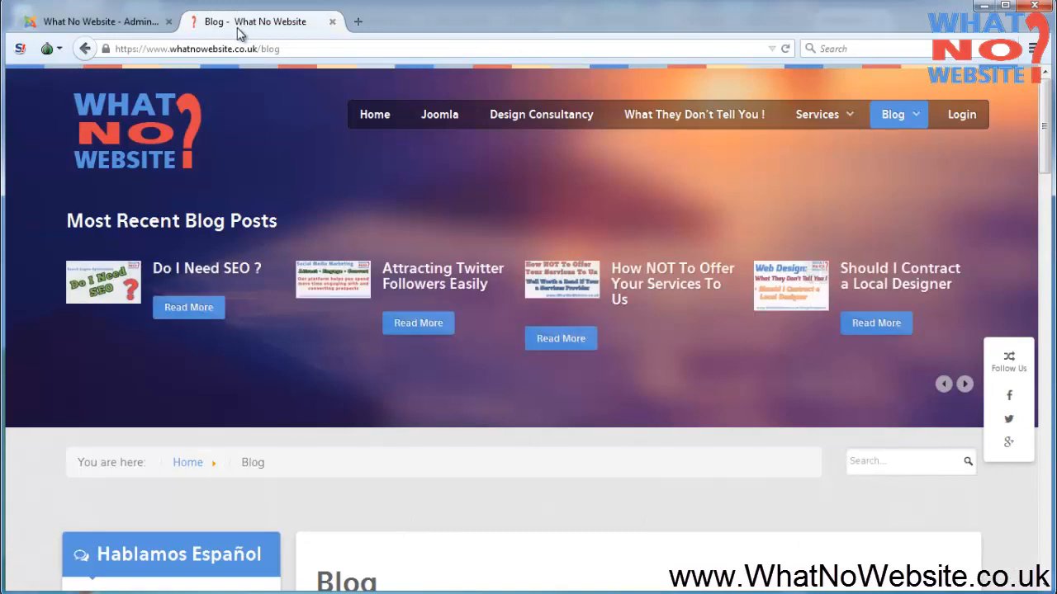
{"action": "left_click", "coordinate": [375, 115]}
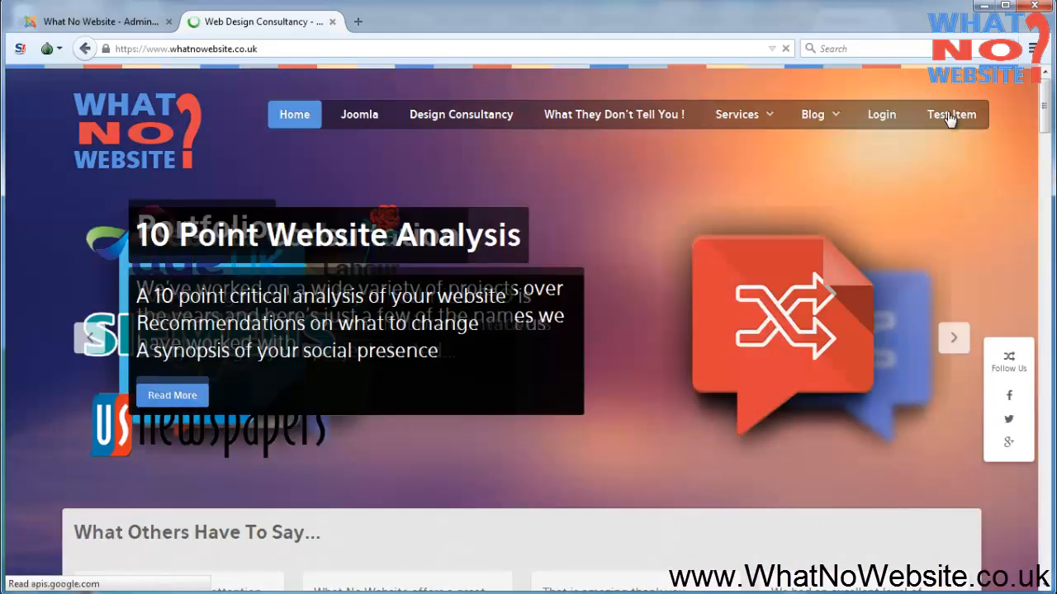
{"action": "left_click", "coordinate": [949, 116]}
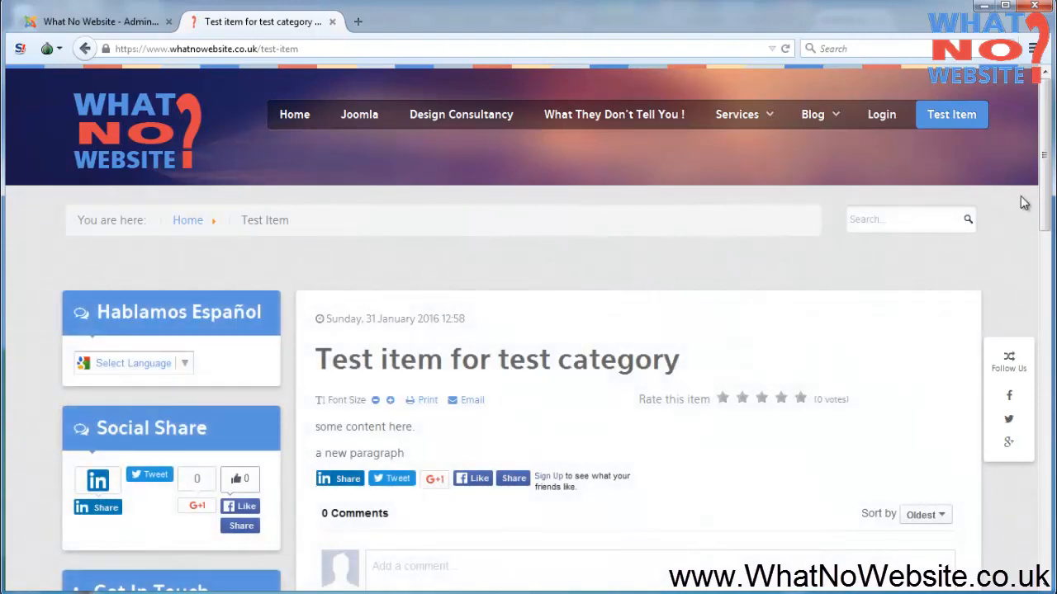
{"action": "left_click", "coordinate": [802, 401]}
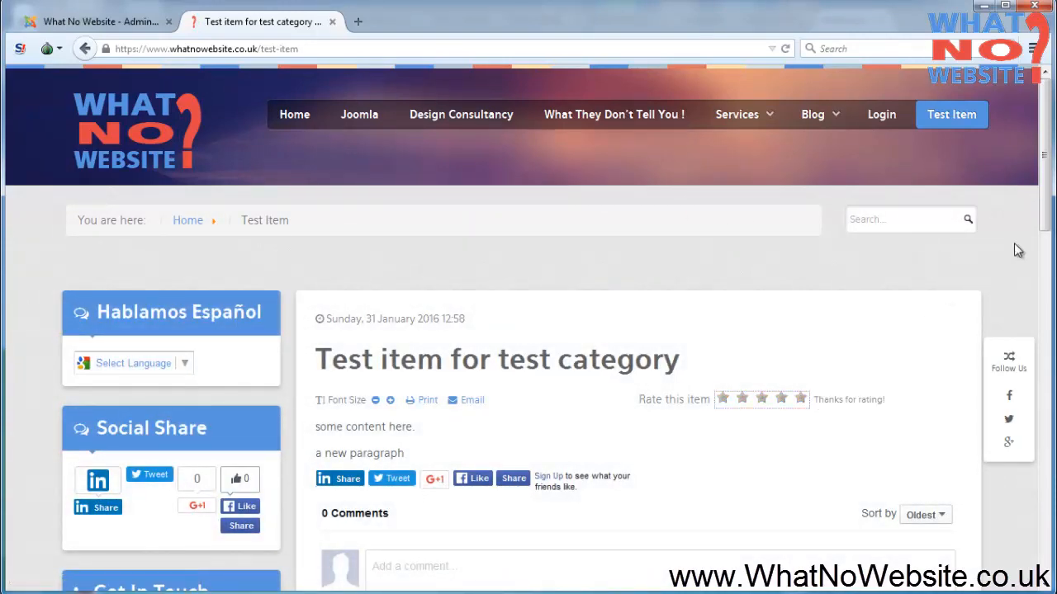
{"action": "mouse_move", "coordinate": [1046, 160]}
{"action": "left_mouse_down"}
{"action": "mouse_move", "coordinate": [1048, 186]}
{"action": "mouse_move", "coordinate": [1047, 150]}
{"action": "left_mouse_up"}
- Return to the administrator and open the Test Item entry on the last page of the Main Menu items for editing
{"action": "left_click", "coordinate": [99, 23]}
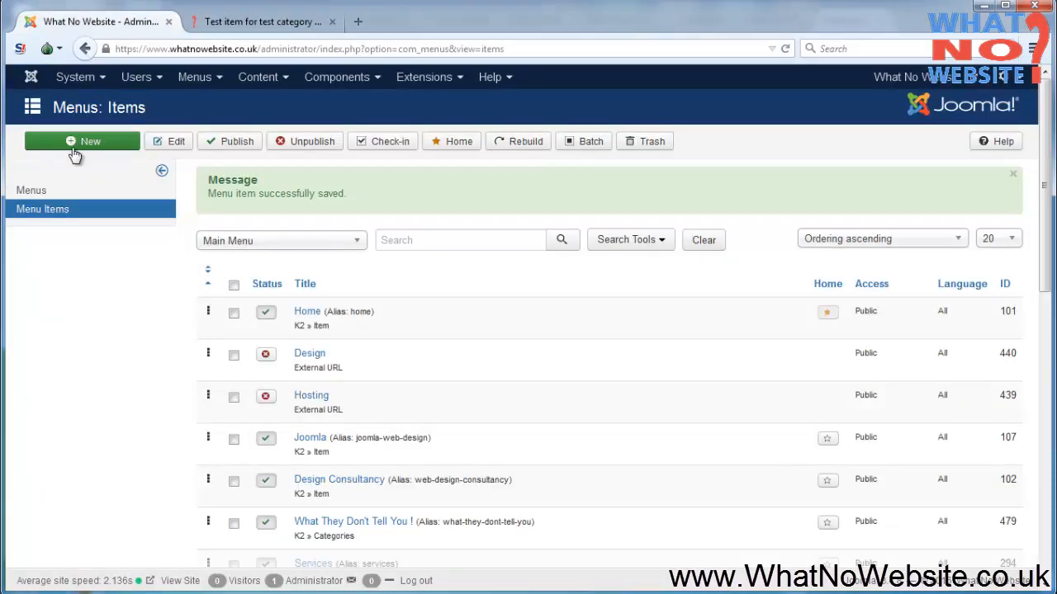
{"action": "scroll", "coordinate": [514, 303], "scroll_direction": "down", "scroll_amount": 10}
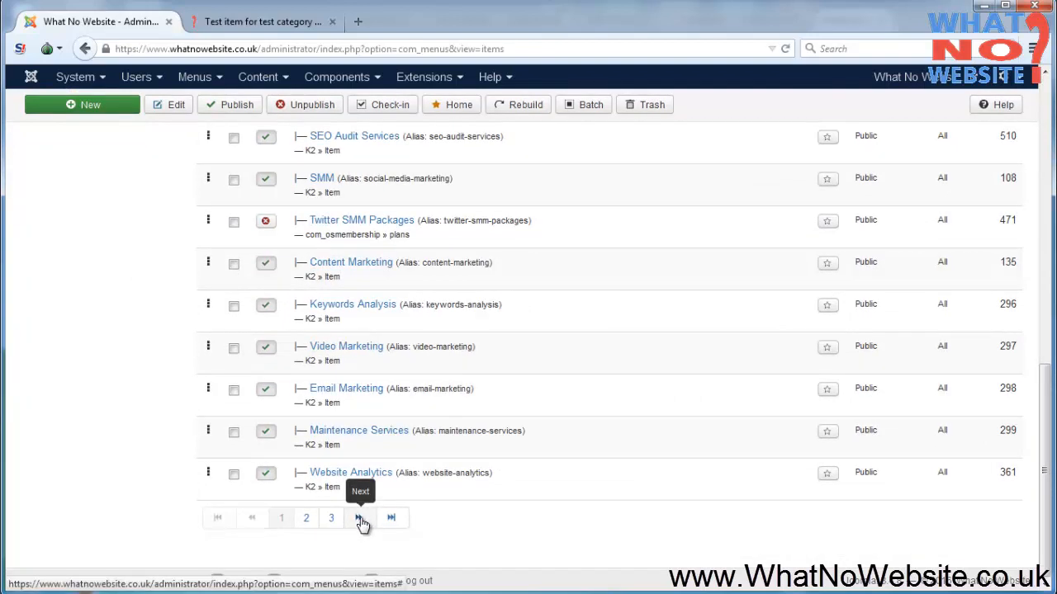
{"action": "left_click", "coordinate": [390, 518]}
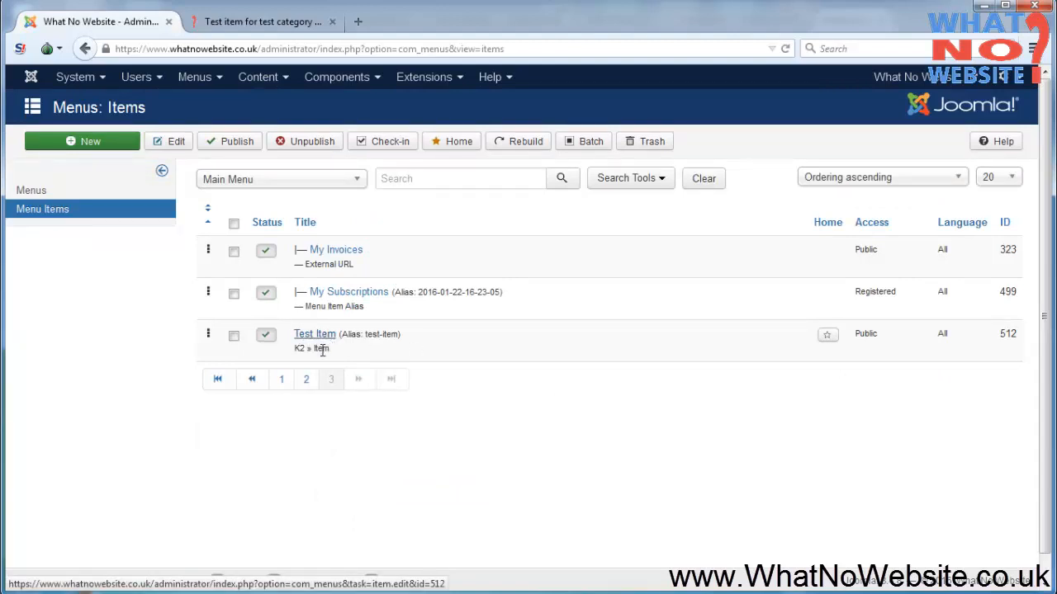
{"action": "left_click", "coordinate": [325, 339]}
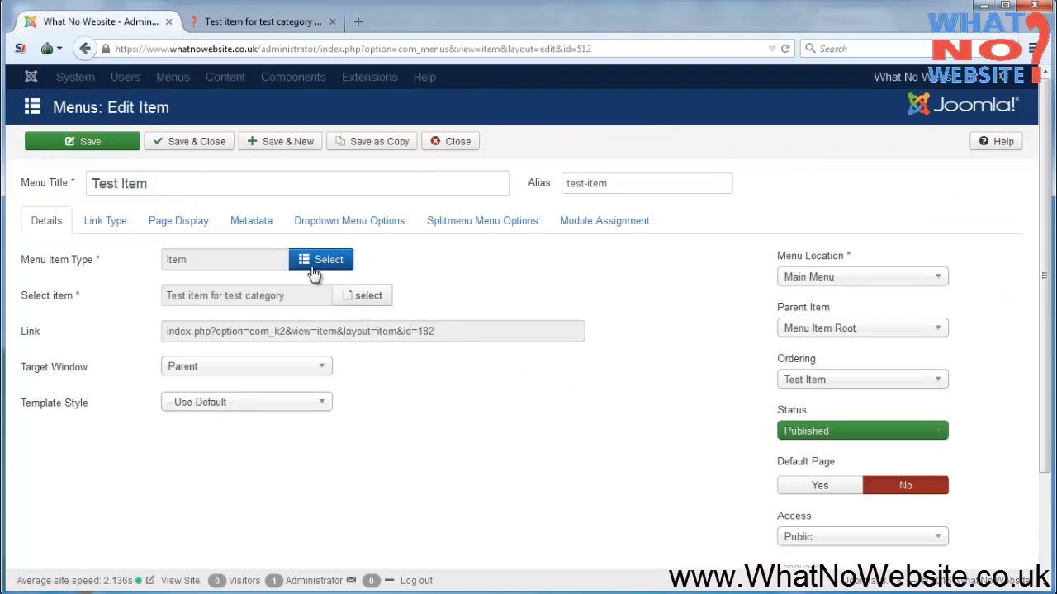
- Change the Test Item menu item's type to K2 Categories
{"action": "left_click", "coordinate": [314, 266]}
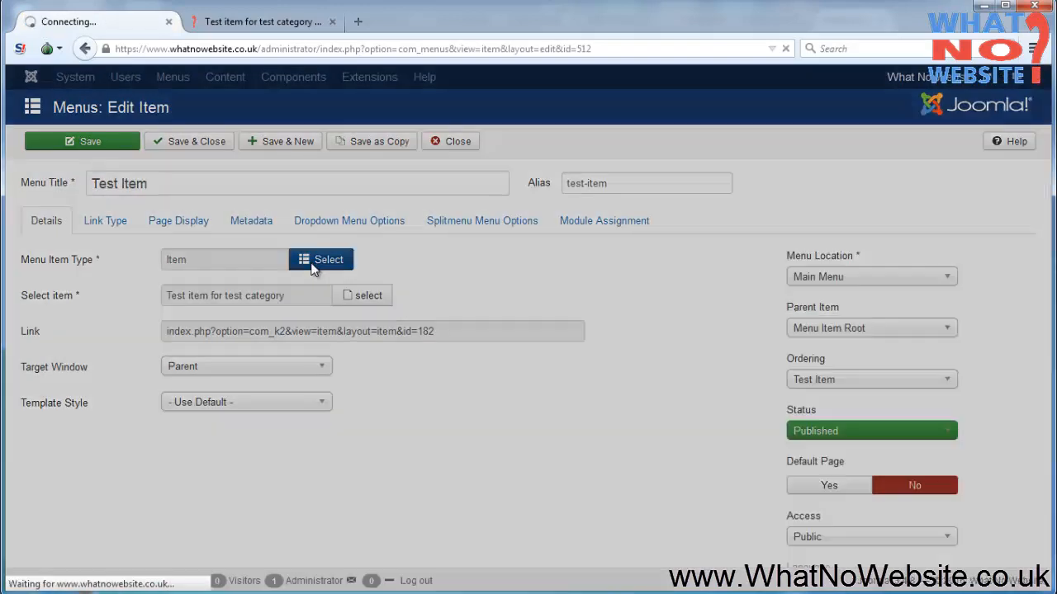
{"action": "left_click", "coordinate": [243, 331]}
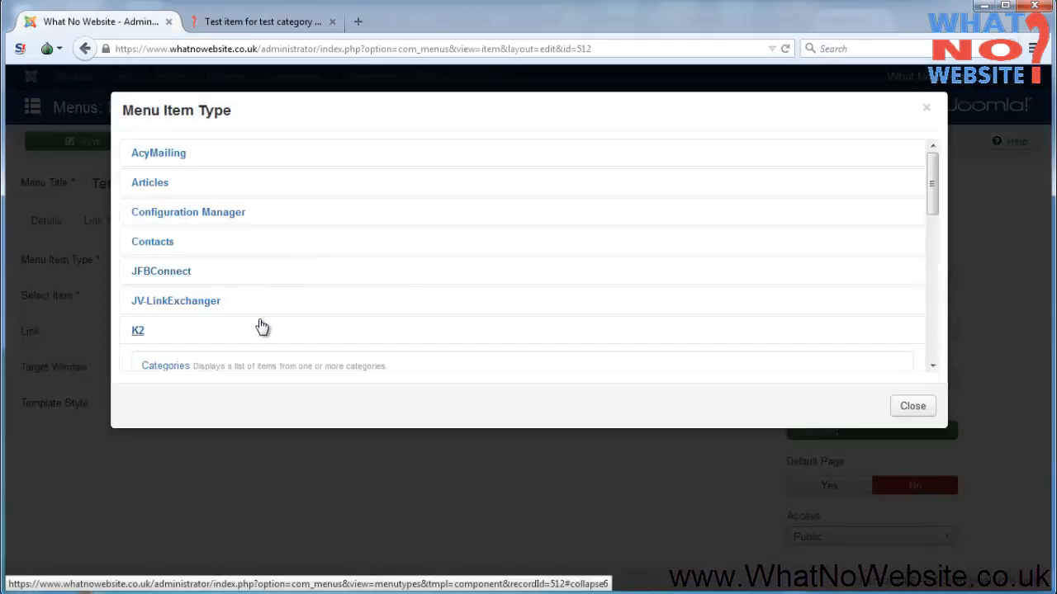
{"action": "left_click", "coordinate": [228, 365]}
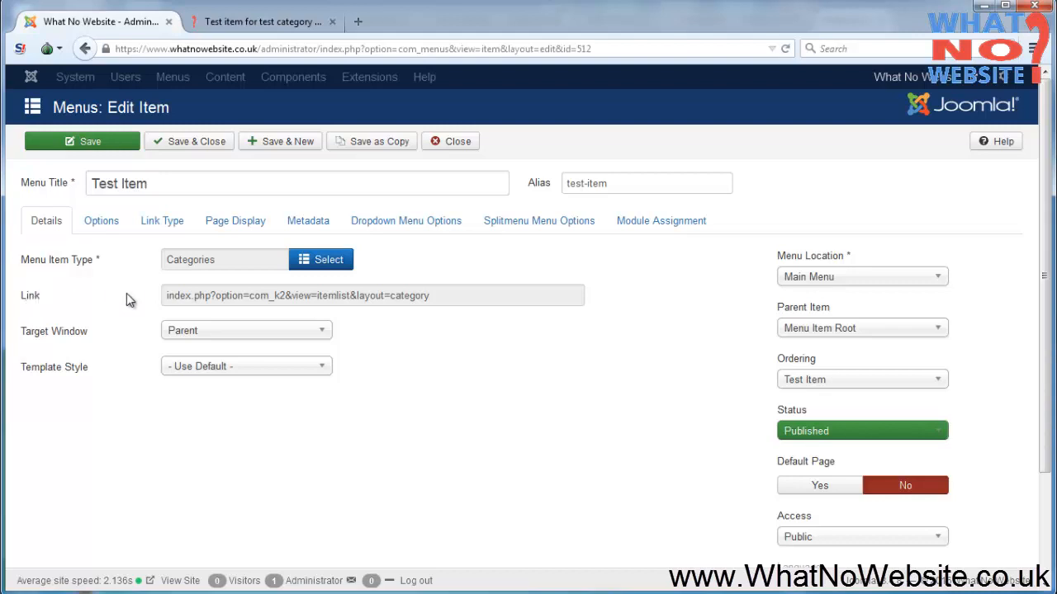
- Assign Test Category as the category shown by the menu item
{"action": "left_click", "coordinate": [101, 223]}
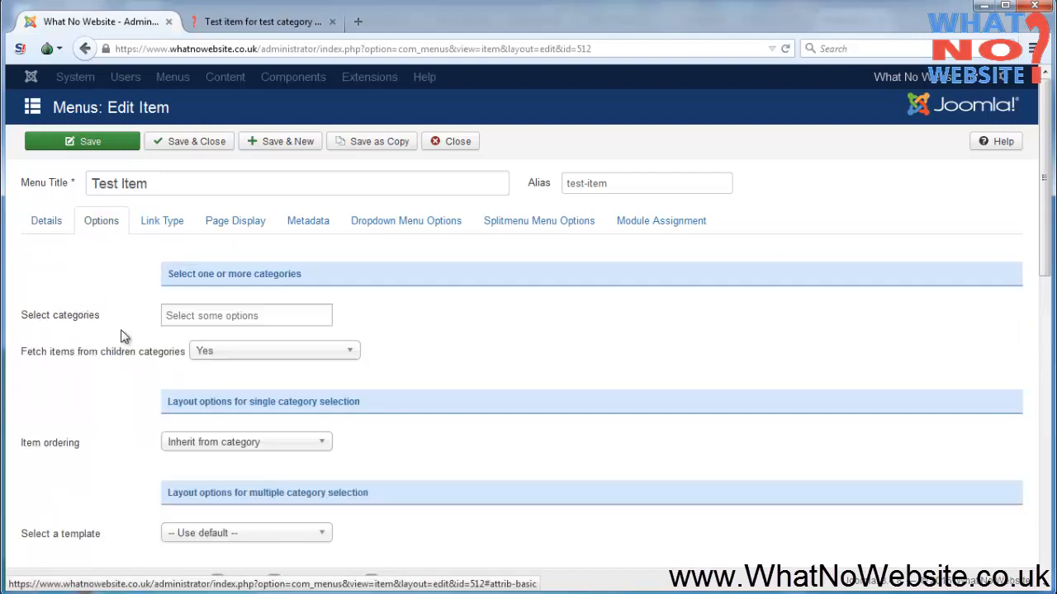
{"action": "left_click", "coordinate": [231, 316]}
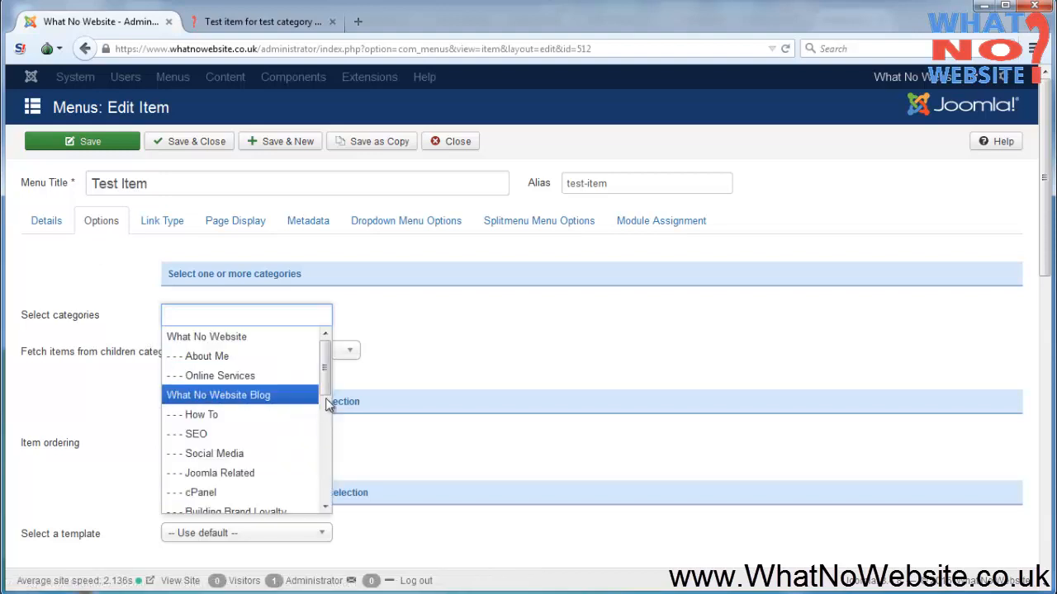
{"action": "left_click_drag", "start_coordinate": [327, 360], "coordinate": [325, 493]}
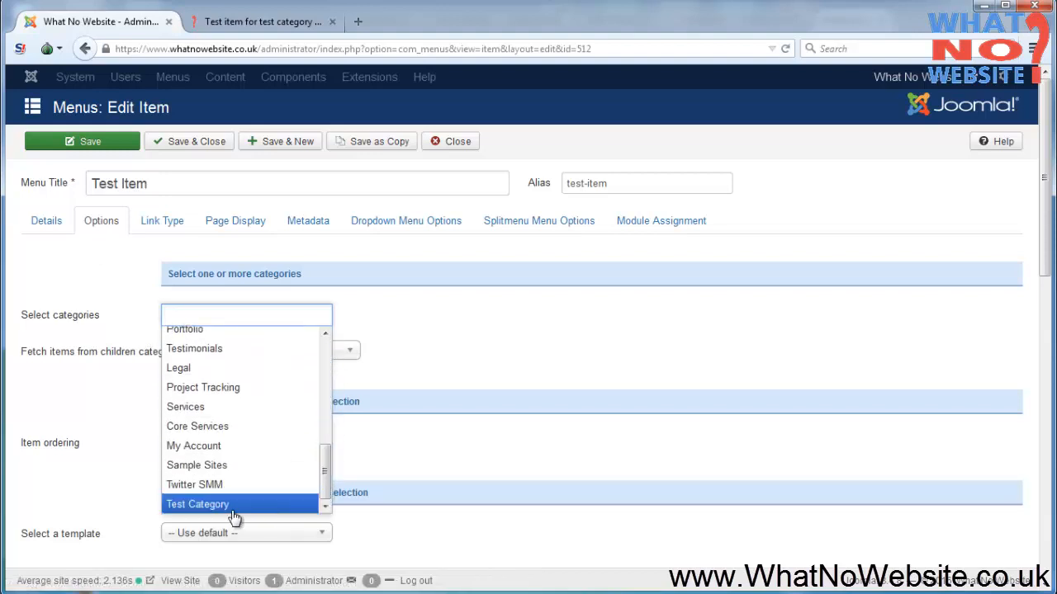
- Add Testimonials as a second category for the menu item and remove it again
{"action": "left_click", "coordinate": [281, 314]}
{"action": "left_click_drag", "start_coordinate": [325, 345], "coordinate": [325, 427]}
{"action": "left_click", "coordinate": [228, 443]}
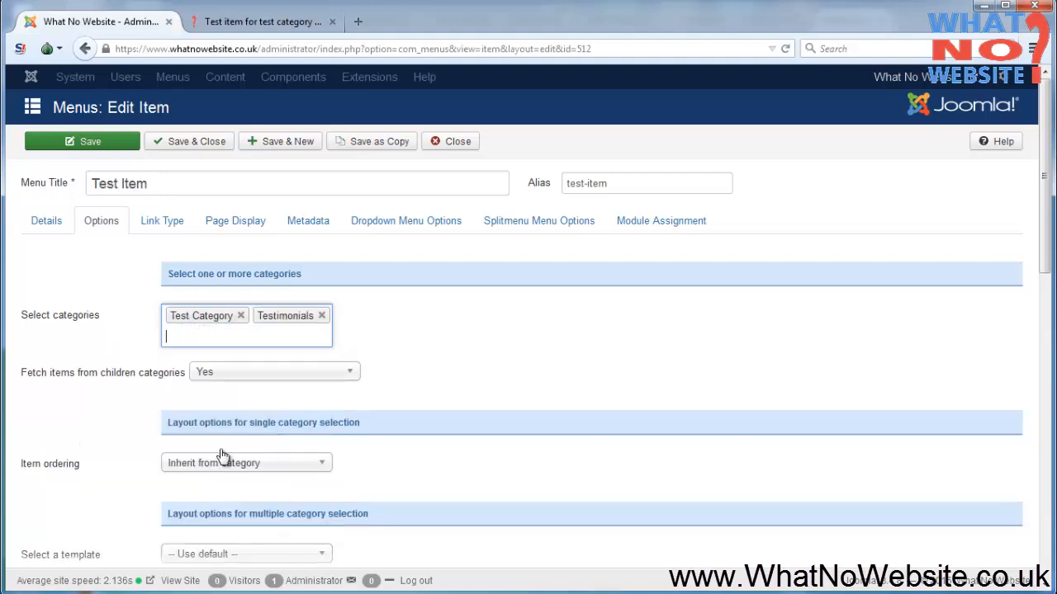
{"action": "left_click", "coordinate": [322, 316]}
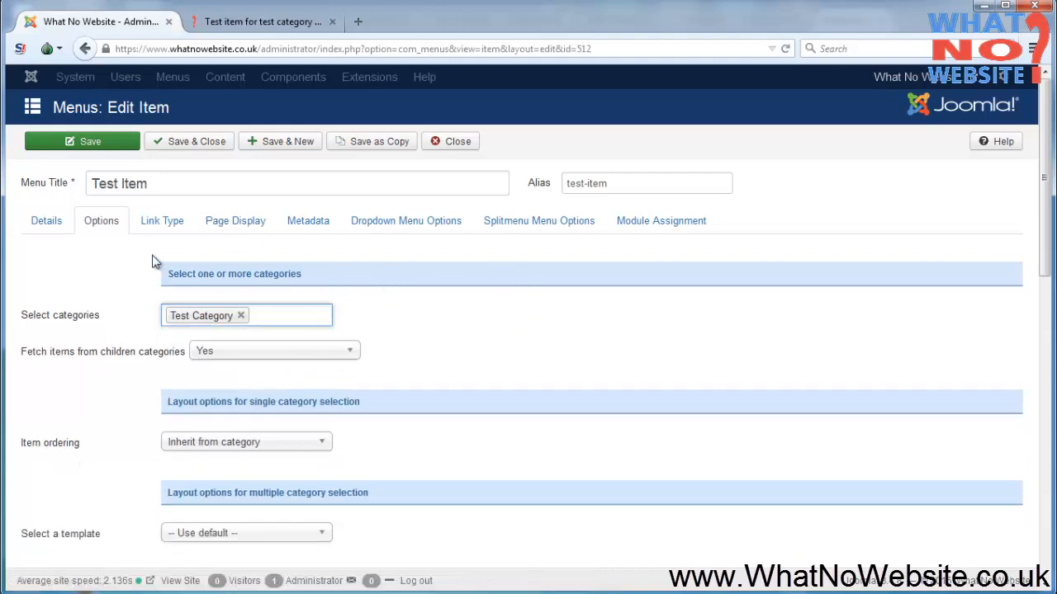
- Save and close the menu item, and reload the live Test Item page to view its category listing
{"action": "left_click", "coordinate": [176, 144]}
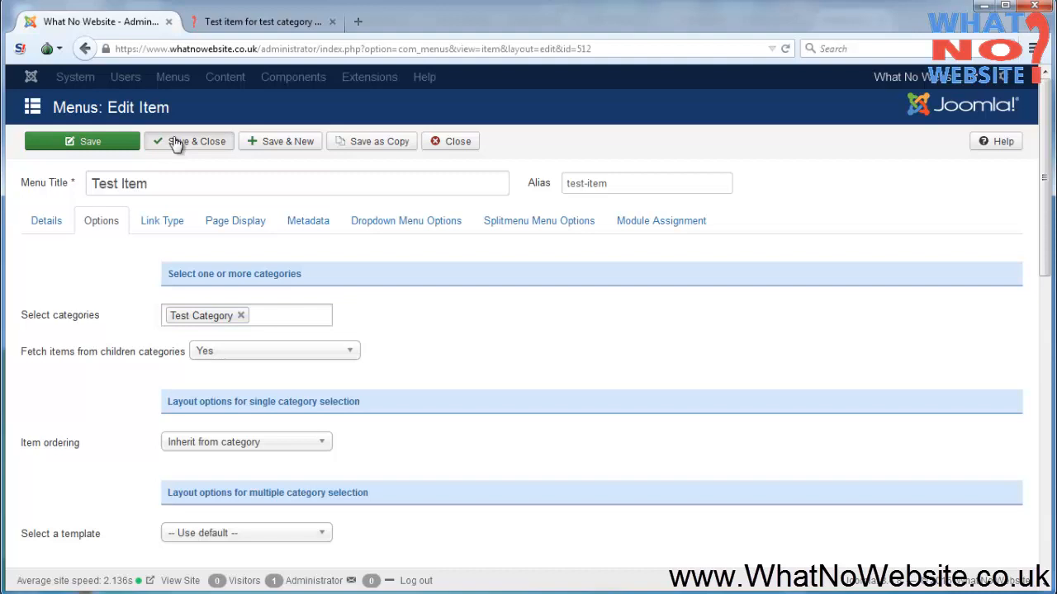
{"action": "left_click", "coordinate": [249, 28]}
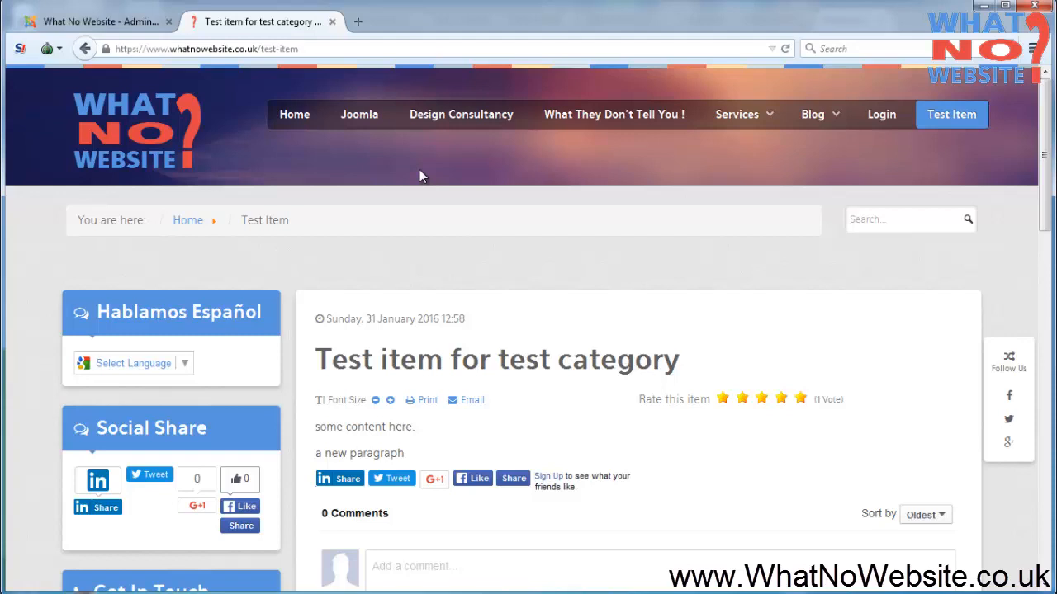
{"action": "key", "text": "F5"}
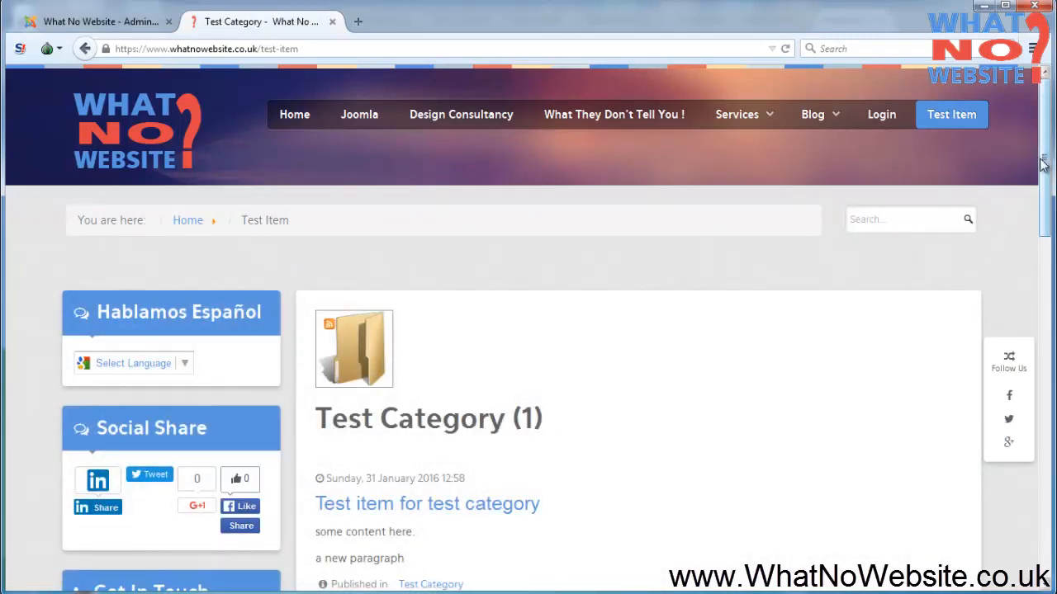
{"action": "left_click_drag", "start_coordinate": [1047, 159], "coordinate": [1047, 195]}
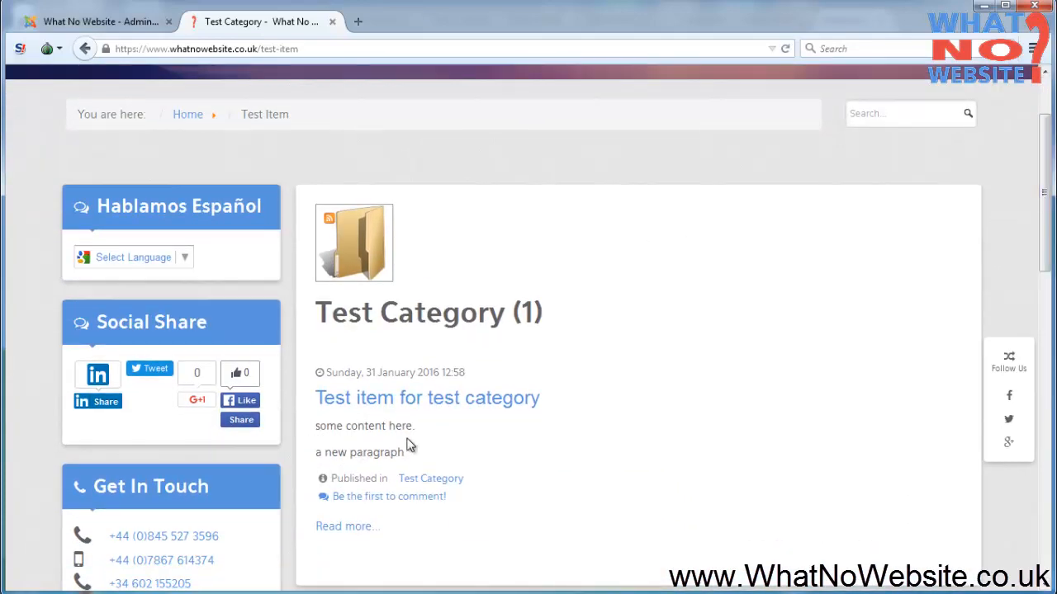
- View "Test item for test category" from the category listing and go back to the listing
{"action": "left_click", "coordinate": [427, 399]}
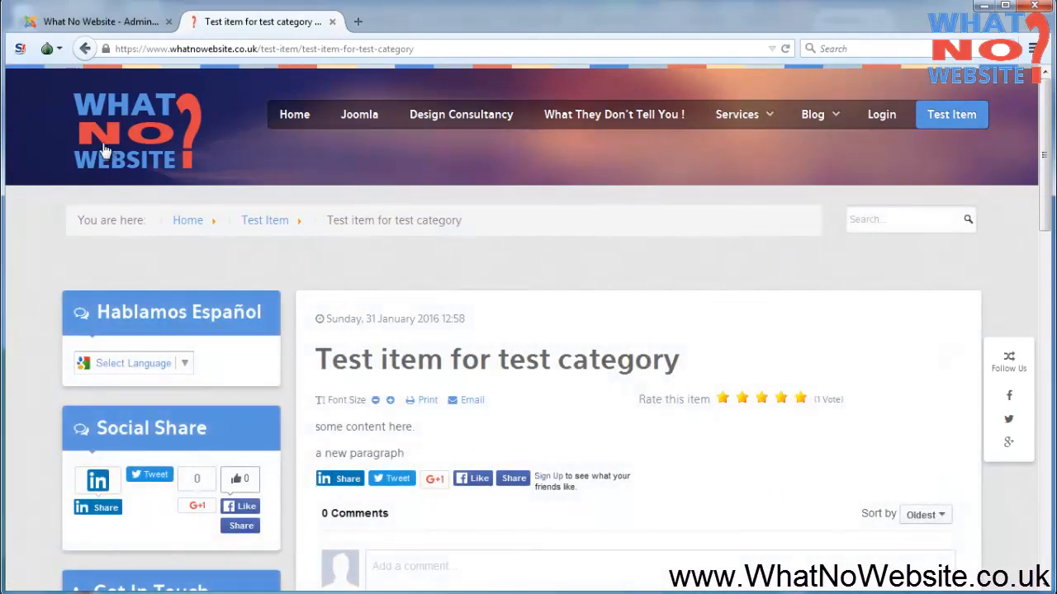
{"action": "left_click", "coordinate": [84, 51]}
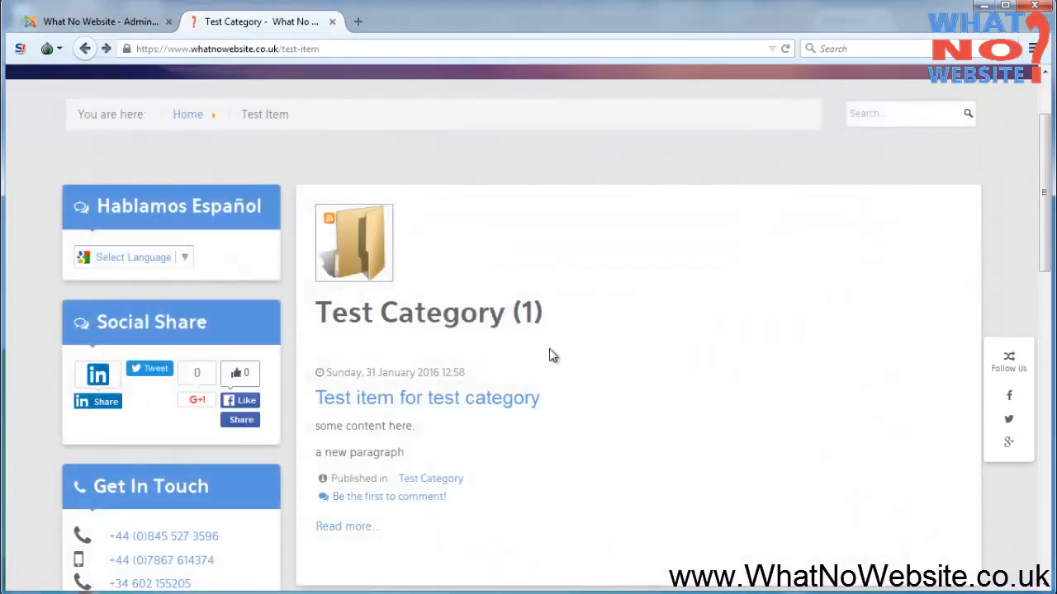
{"action": "scroll", "coordinate": [576, 359], "scroll_direction": "up", "scroll_amount": 2}
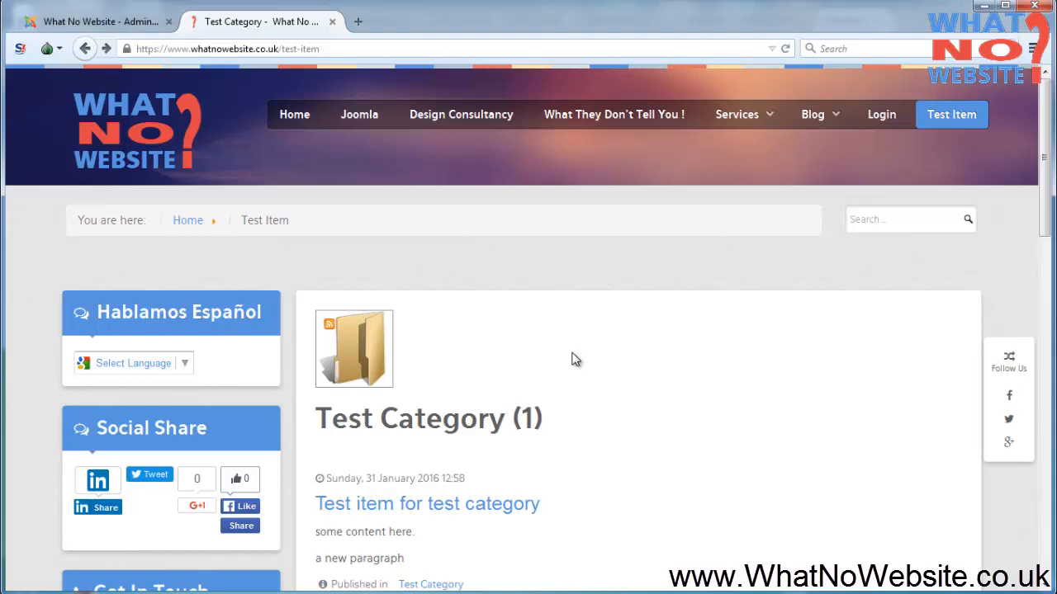
- Open the live Blog page, sort its posts by title, date and random order, and look through to the end of the list
{"action": "left_click", "coordinate": [808, 114]}
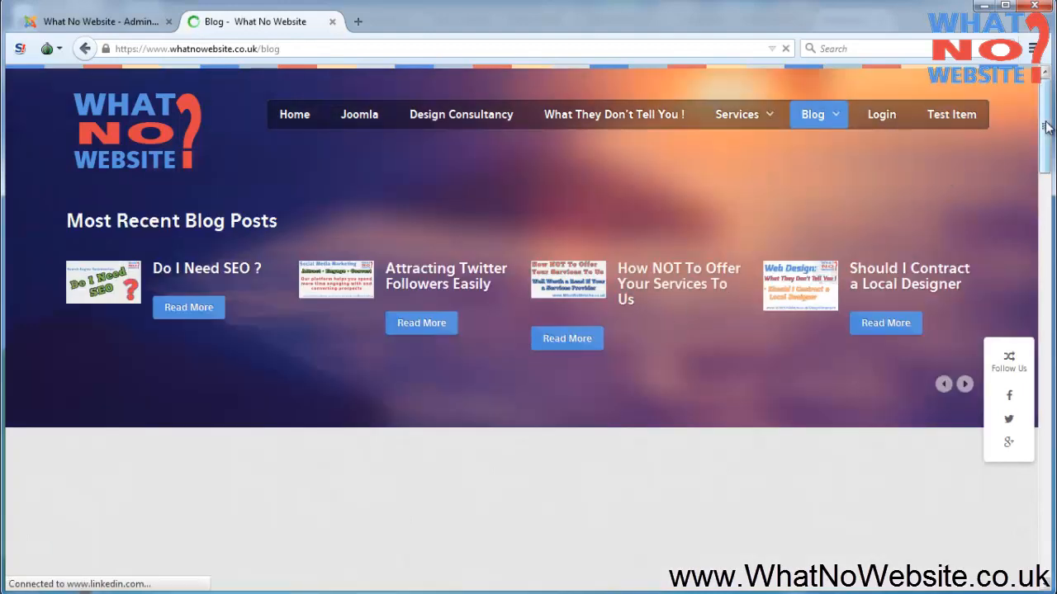
{"action": "left_click_drag", "start_coordinate": [1046, 123], "coordinate": [1047, 230]}
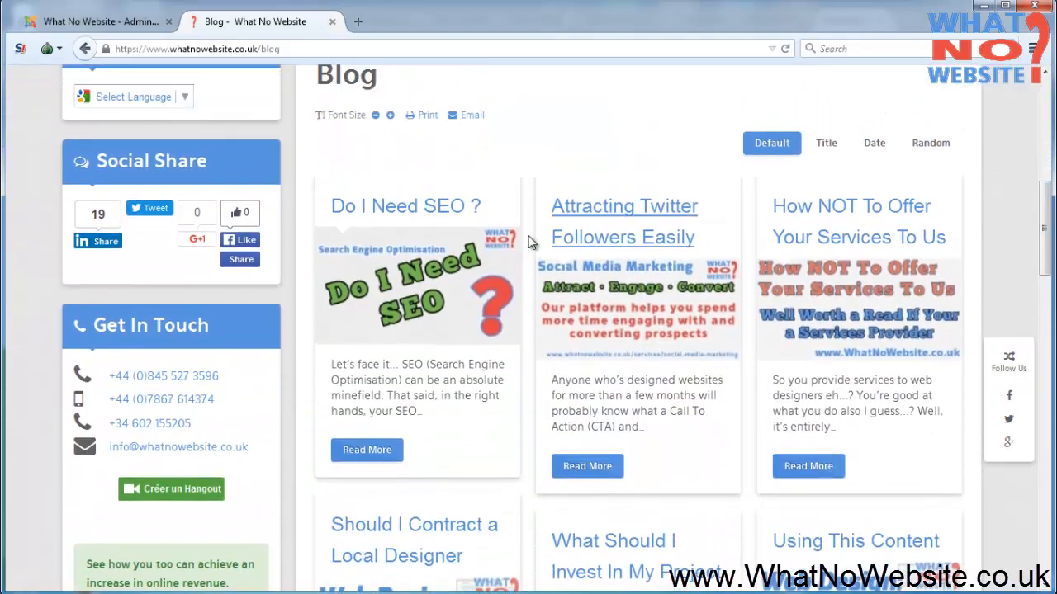
{"action": "left_click", "coordinate": [826, 146]}
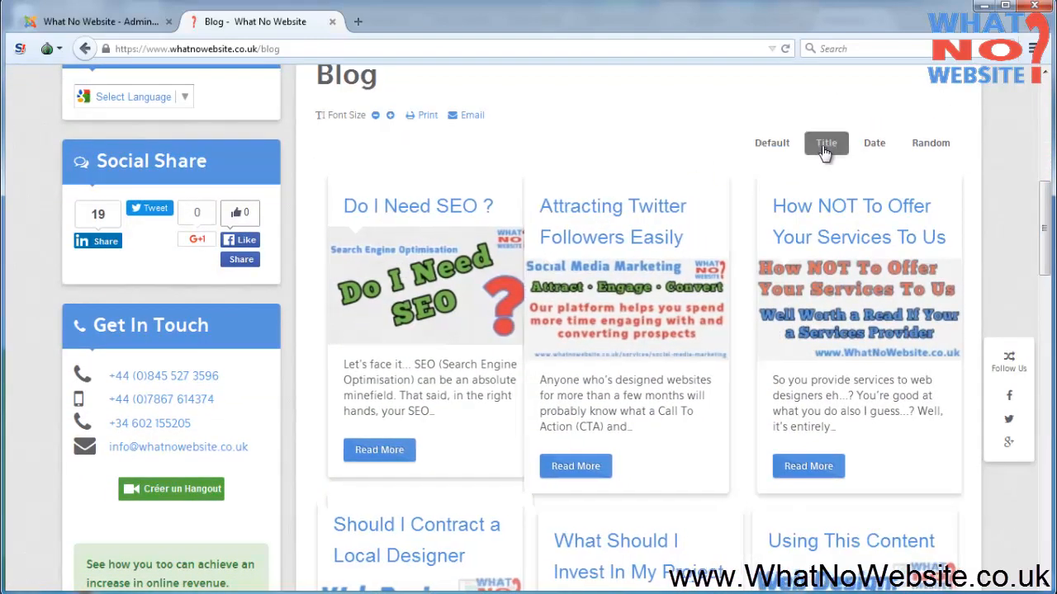
{"action": "left_click", "coordinate": [875, 143]}
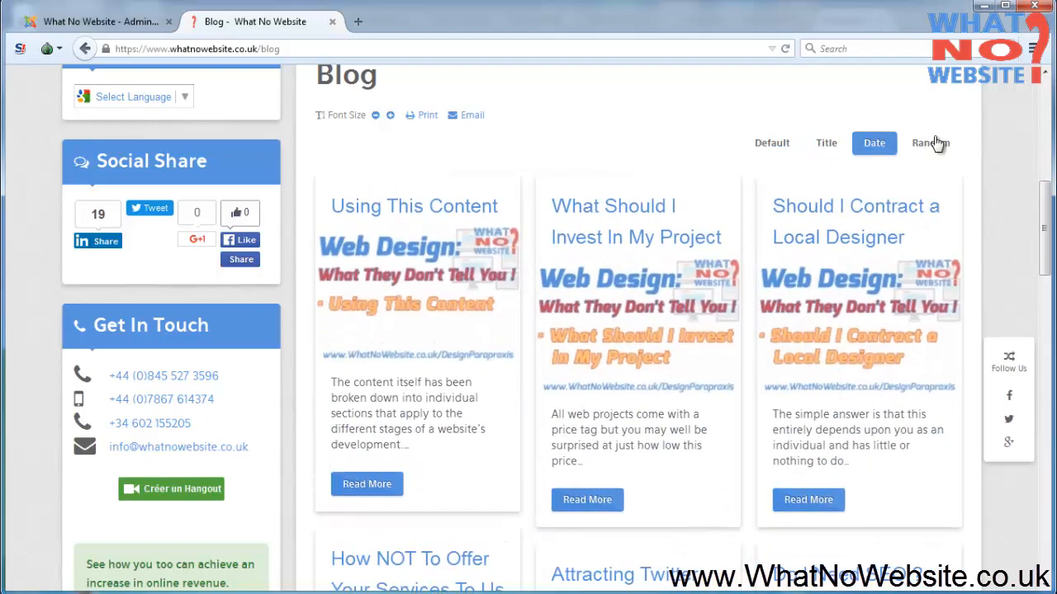
{"action": "left_click", "coordinate": [936, 142]}
{"action": "scroll", "coordinate": [1007, 177], "scroll_direction": "down", "scroll_amount": 3}
{"action": "scroll", "coordinate": [1012, 187], "scroll_direction": "down", "scroll_amount": 5}
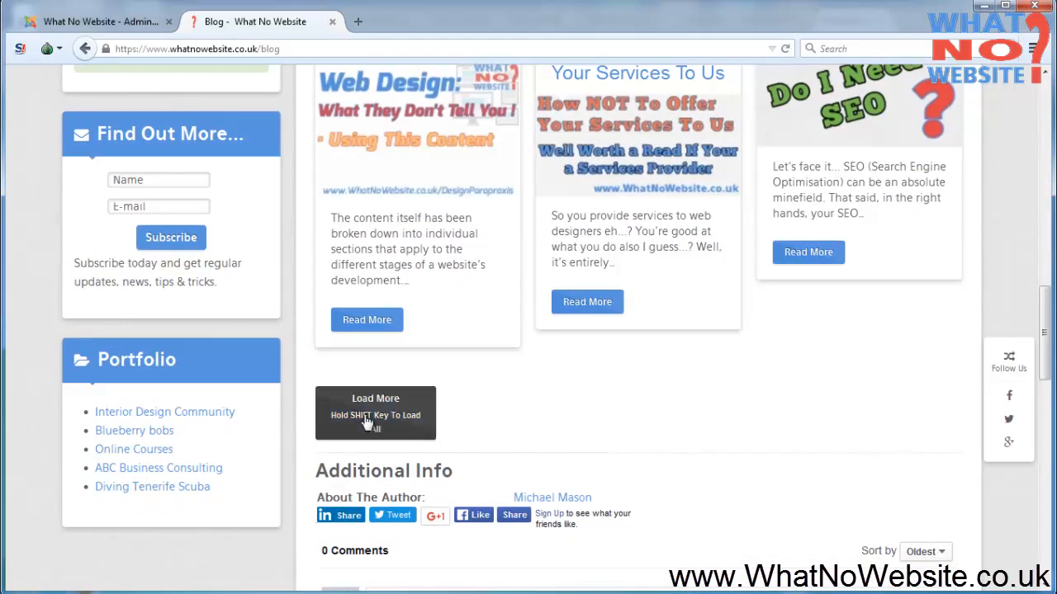
- Load more posts twice at the end of the live Blog list and look through the added posts
{"action": "left_click", "coordinate": [367, 422]}
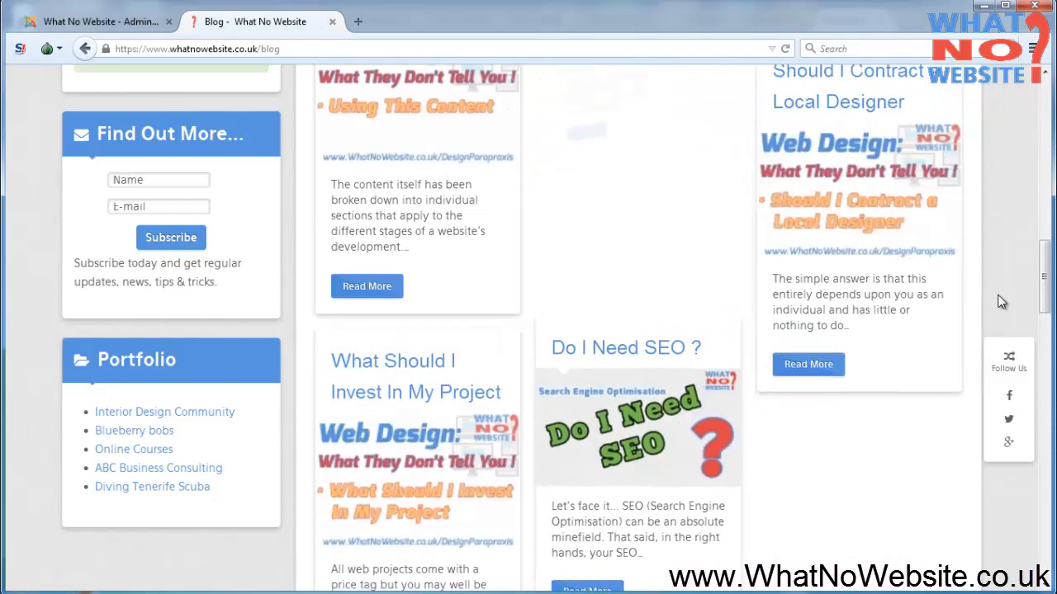
{"action": "scroll", "coordinate": [1001, 302], "scroll_direction": "down", "scroll_amount": 4}
{"action": "scroll", "coordinate": [998, 305], "scroll_direction": "down", "scroll_amount": 4}
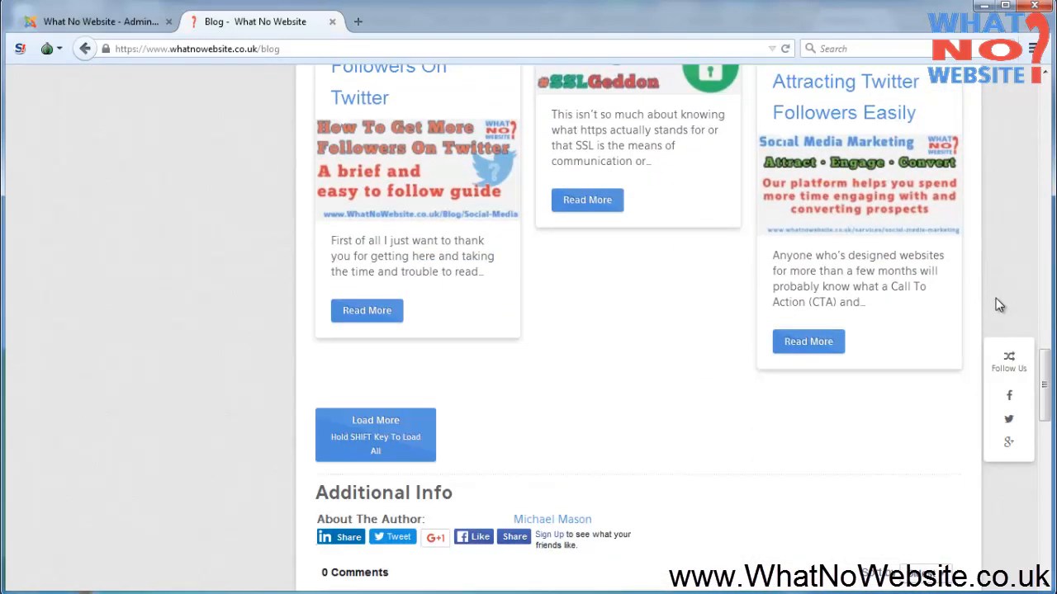
{"action": "left_click", "coordinate": [379, 442]}
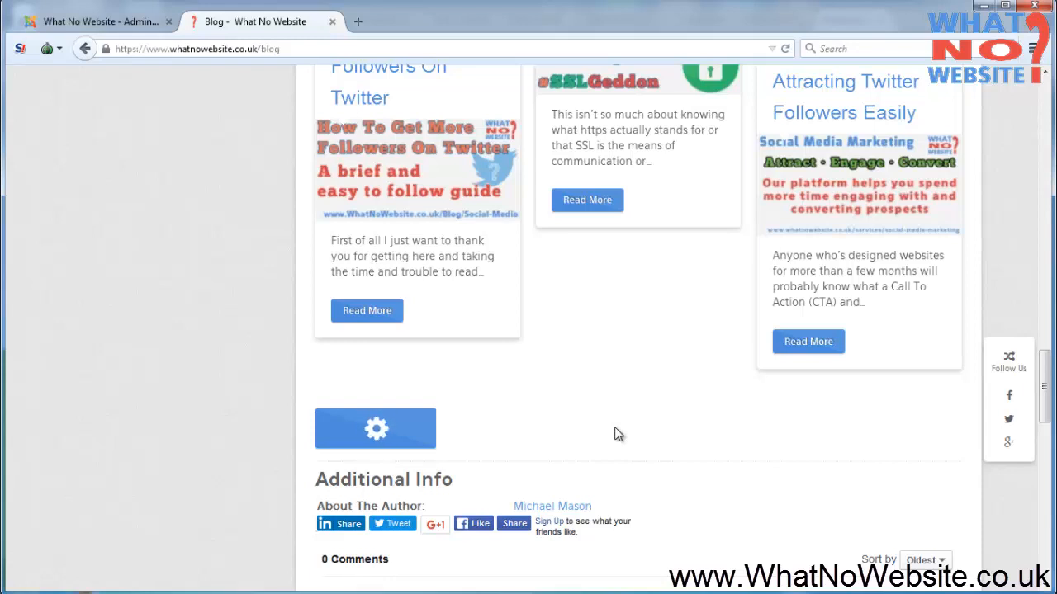
{"action": "scroll", "coordinate": [618, 434], "scroll_direction": "down", "scroll_amount": 1}
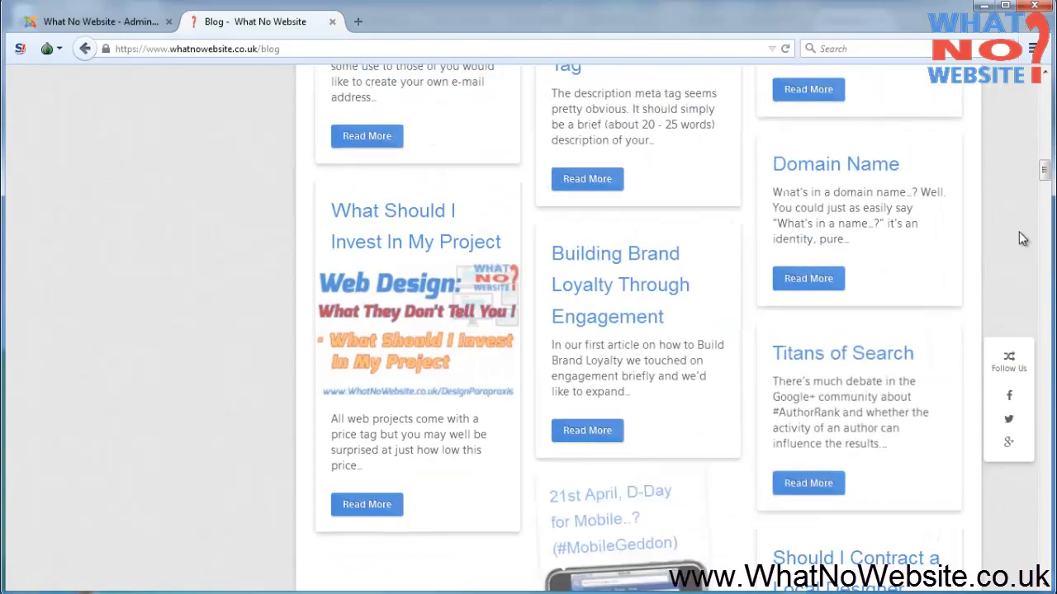
{"action": "scroll", "coordinate": [1006, 217], "scroll_direction": "down", "scroll_amount": 4}
{"action": "scroll", "coordinate": [1005, 218], "scroll_direction": "down", "scroll_amount": 6}
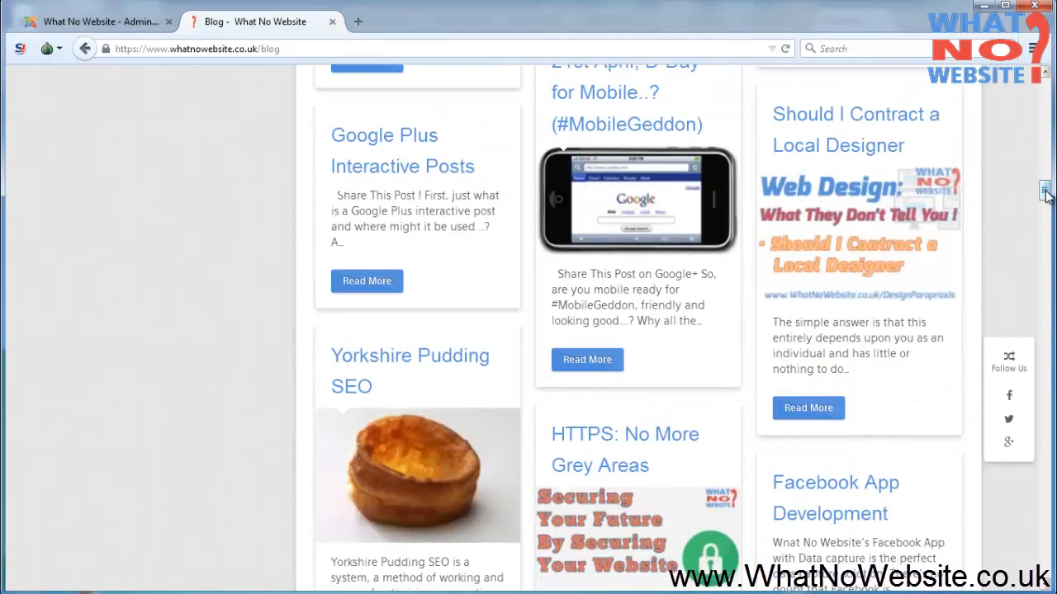
- Go back to the start of the Blog list and sort the loaded posts in random order
{"action": "left_click_drag", "start_coordinate": [1045, 189], "coordinate": [1033, 80]}
{"action": "scroll", "coordinate": [966, 270], "scroll_direction": "down", "scroll_amount": 5}
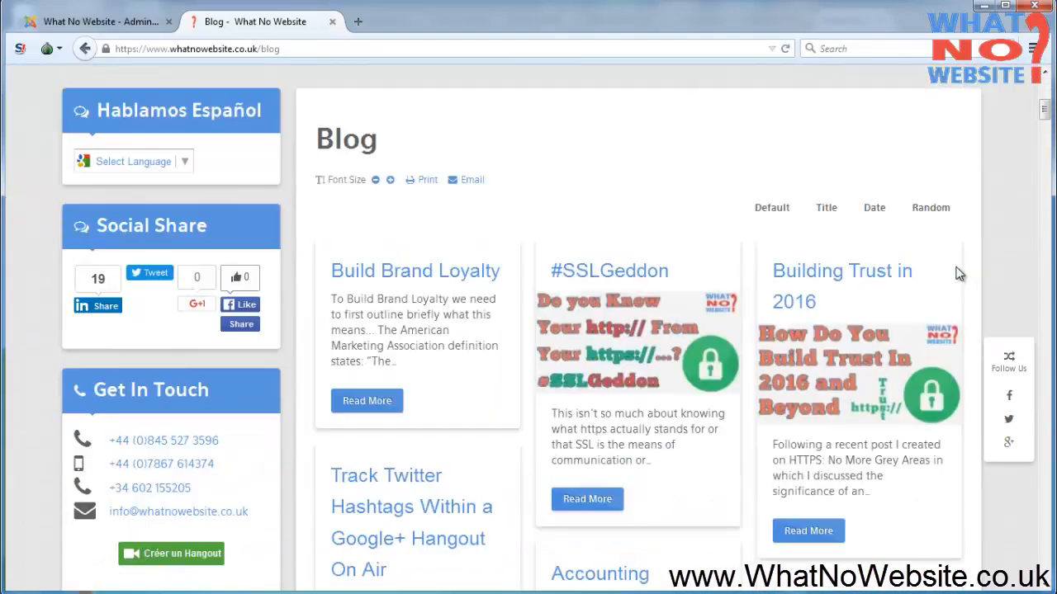
{"action": "left_click", "coordinate": [931, 211]}
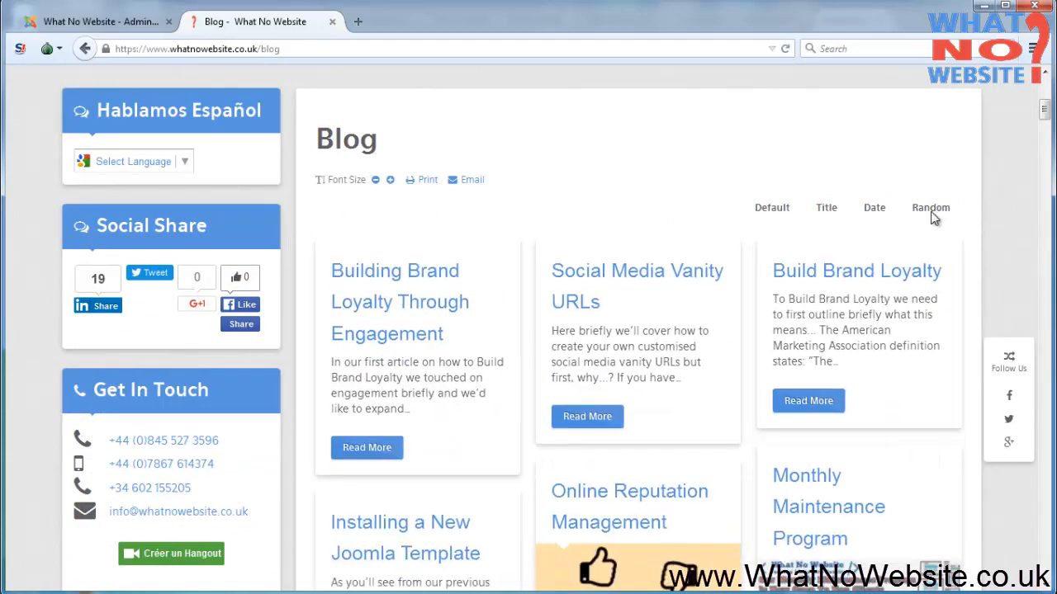
- Switch to the Joomla administrator and unpublish the Test Item entry of the Main Menu
{"action": "key", "text": "ctrl+Tab"}
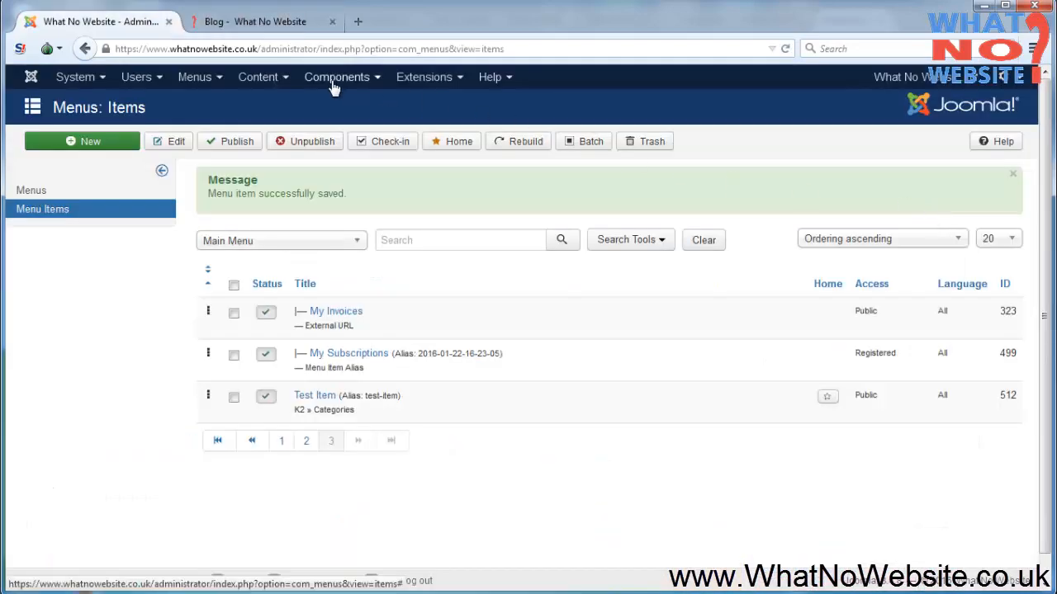
{"action": "left_click", "coordinate": [233, 399]}
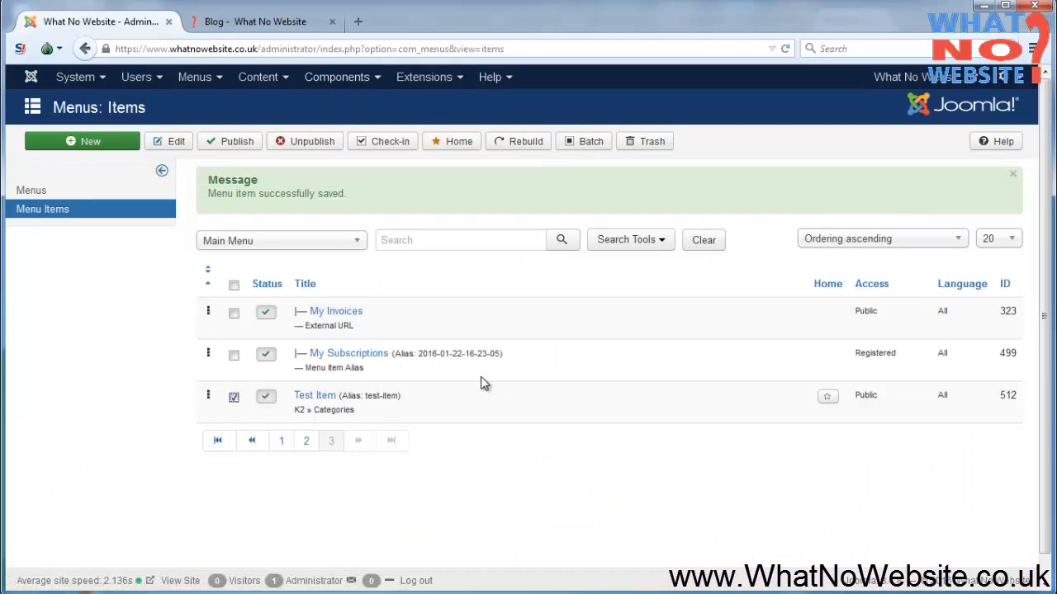
{"action": "left_click", "coordinate": [265, 400]}
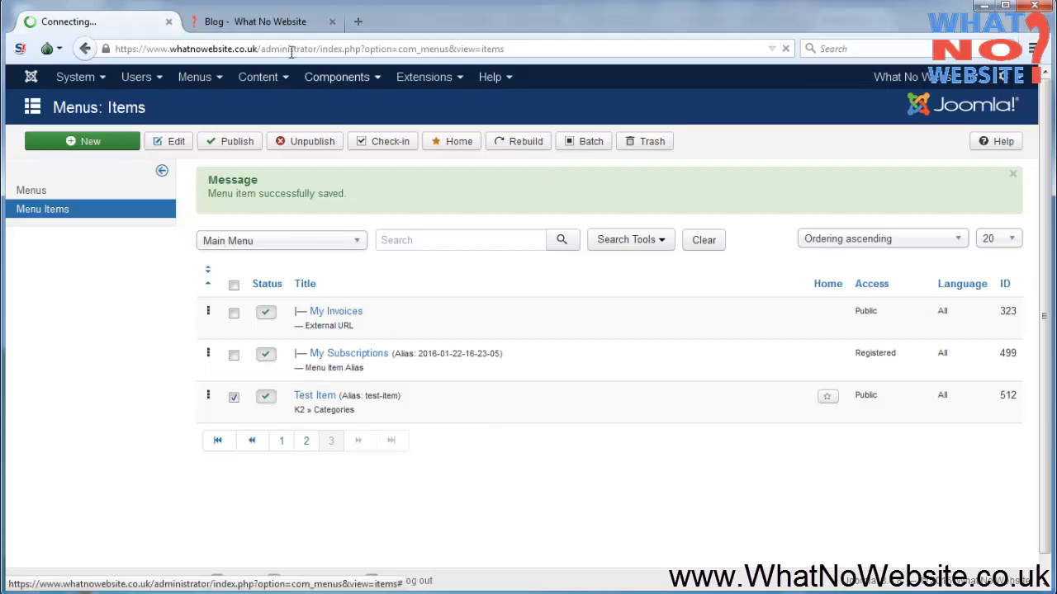
- Return to the live site and open its home page to check the main navigation for Test Item
{"action": "left_click", "coordinate": [275, 23]}
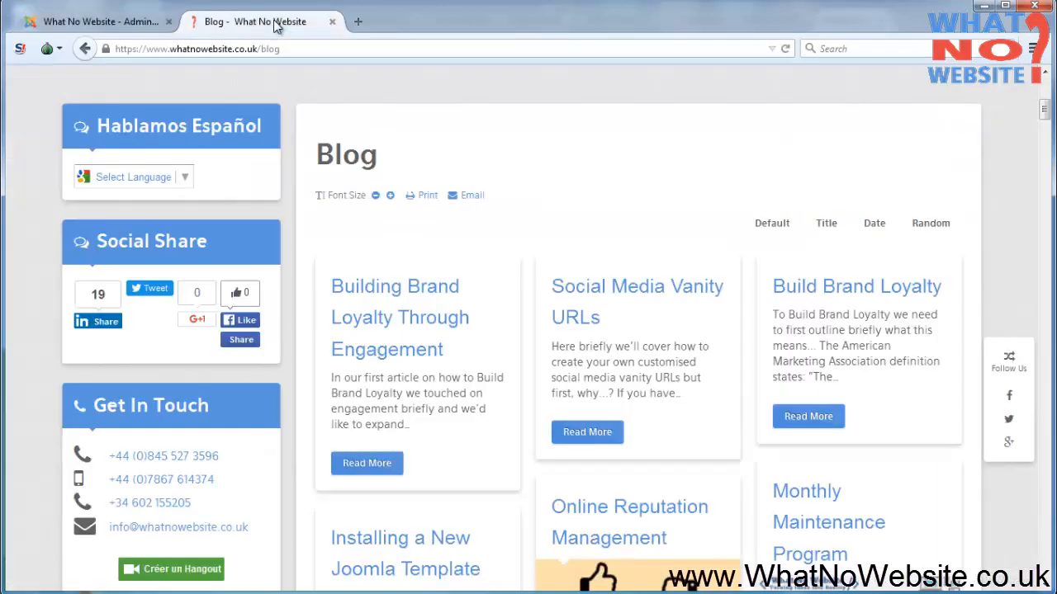
{"action": "scroll", "coordinate": [472, 146], "scroll_direction": "up", "scroll_amount": 5}
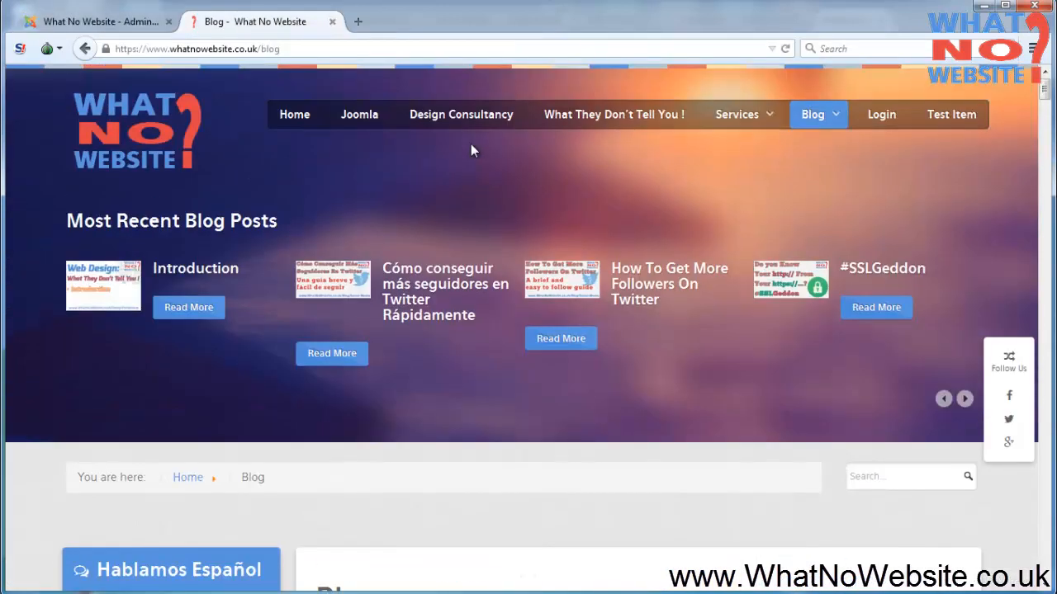
{"action": "left_click", "coordinate": [107, 145]}
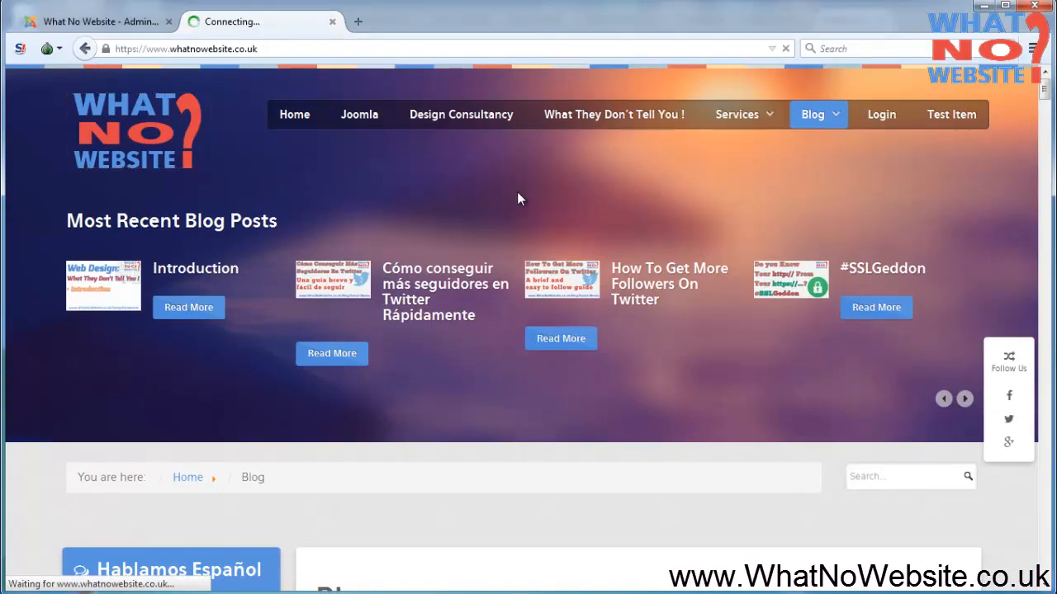